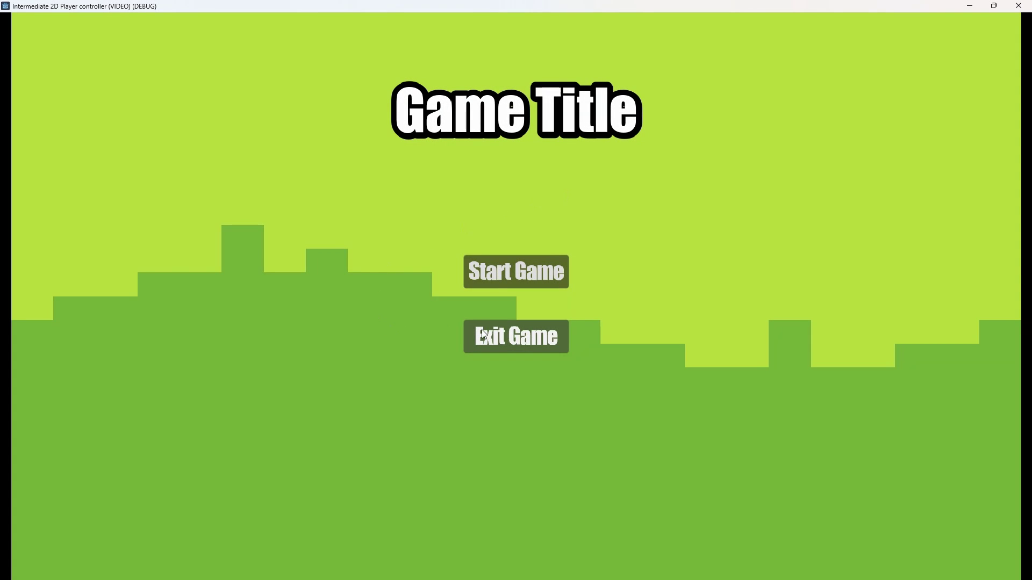
# Step: Test the running game by starting it from the main menu, collecting a coin with the player, and closing the game window
pyautogui.click(488, 279)
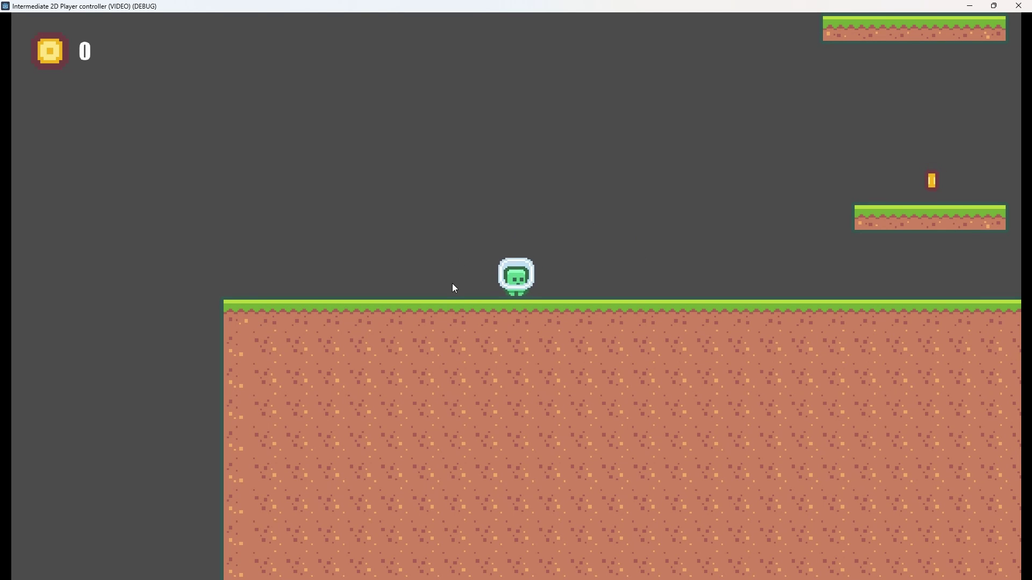
pyautogui.press('Right')
pyautogui.press('space')
pyautogui.press('Left')
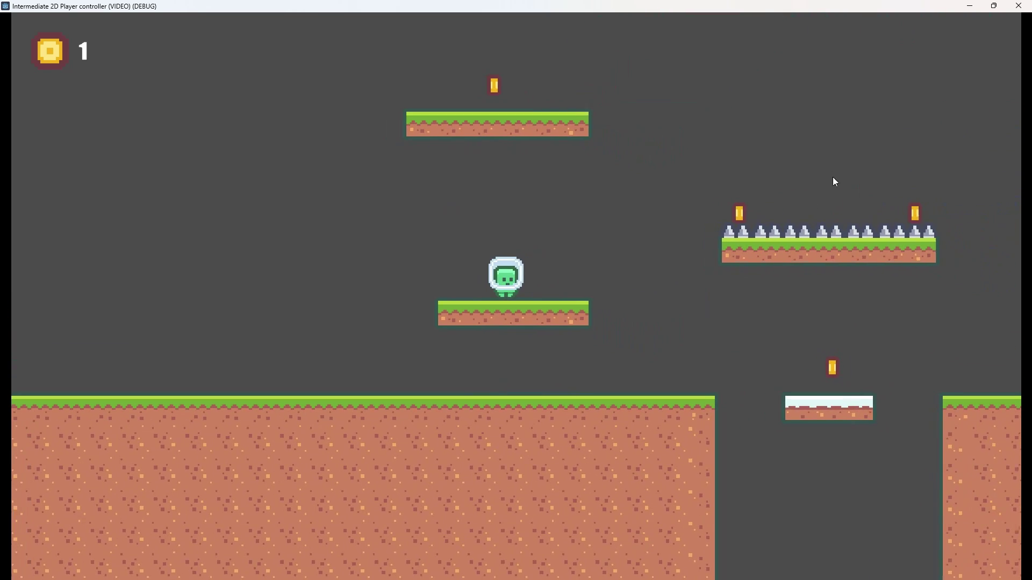
pyautogui.click(1019, 6)
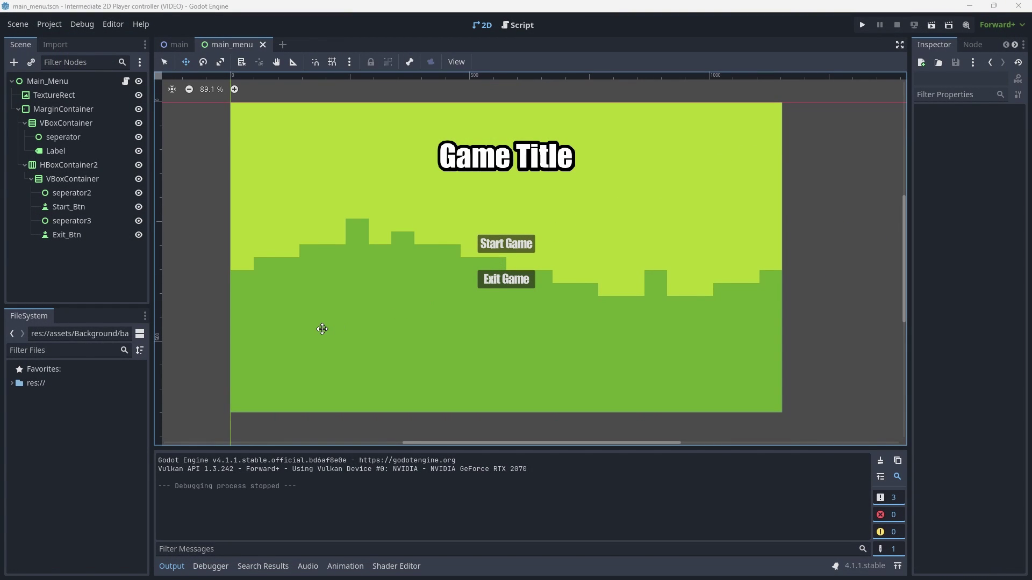
# Step: Run the project with its window maximized and test quitting through the main menu's Exit Game option
pyautogui.press('F5')
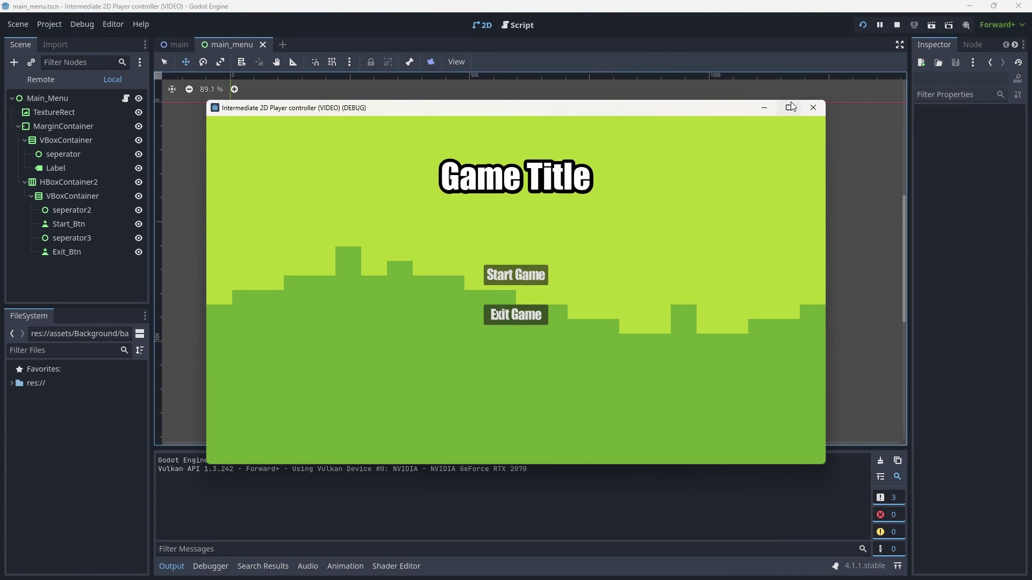
pyautogui.click(790, 107)
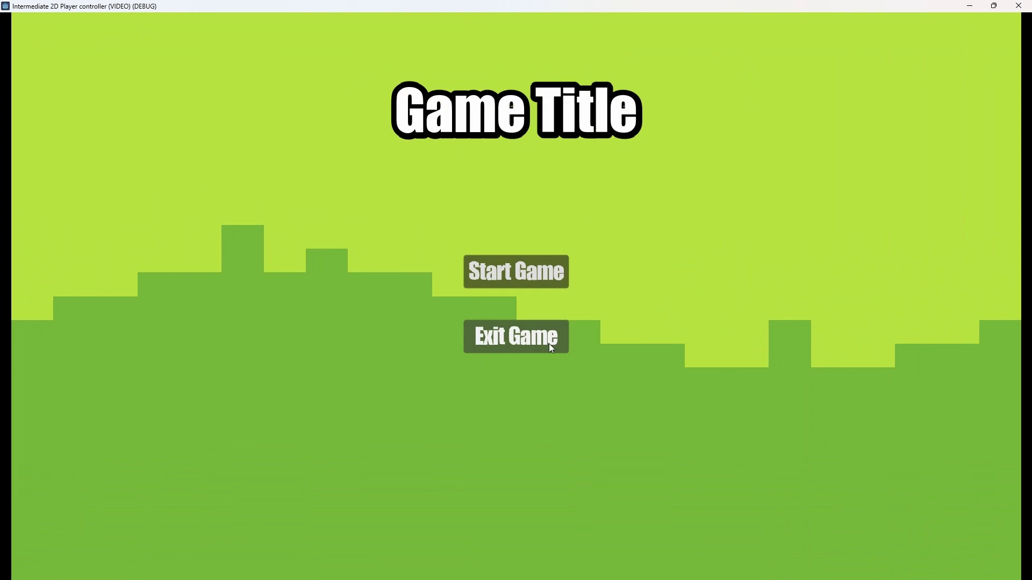
pyautogui.click(520, 343)
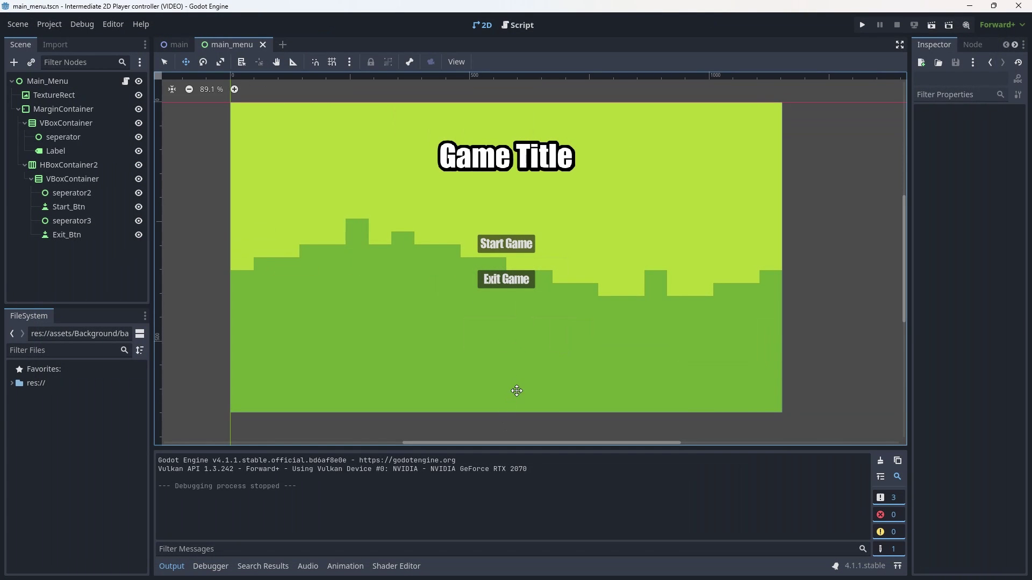
# Step: Run the project again, start the game from the main menu, play through the level in a maximized window, and close it
pyautogui.press('F5')
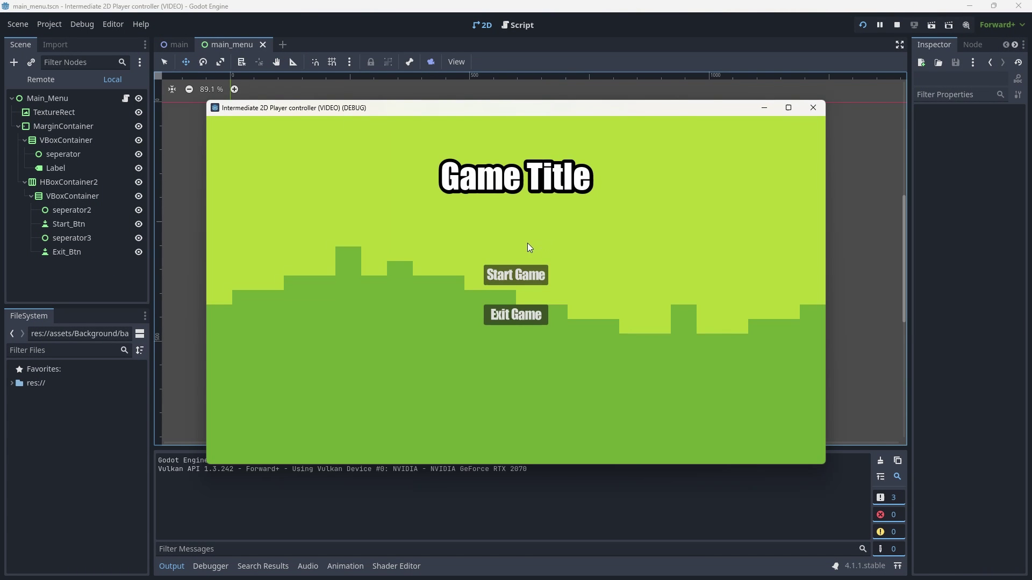
pyautogui.click(518, 275)
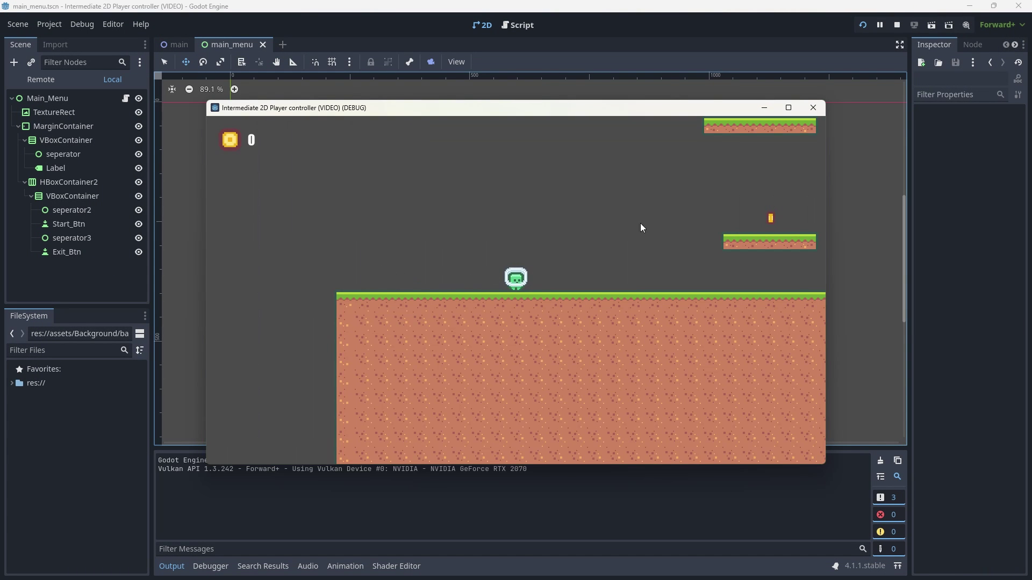
pyautogui.click(788, 107)
pyautogui.press('Right')
pyautogui.press('space')
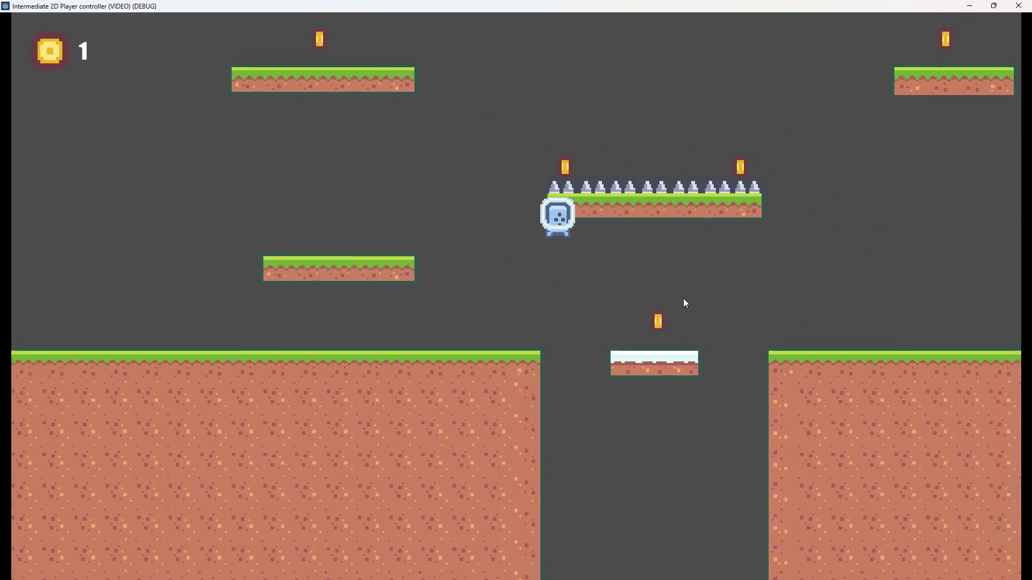
pyautogui.press('Left')
pyautogui.hotkey('alt', 'F4')
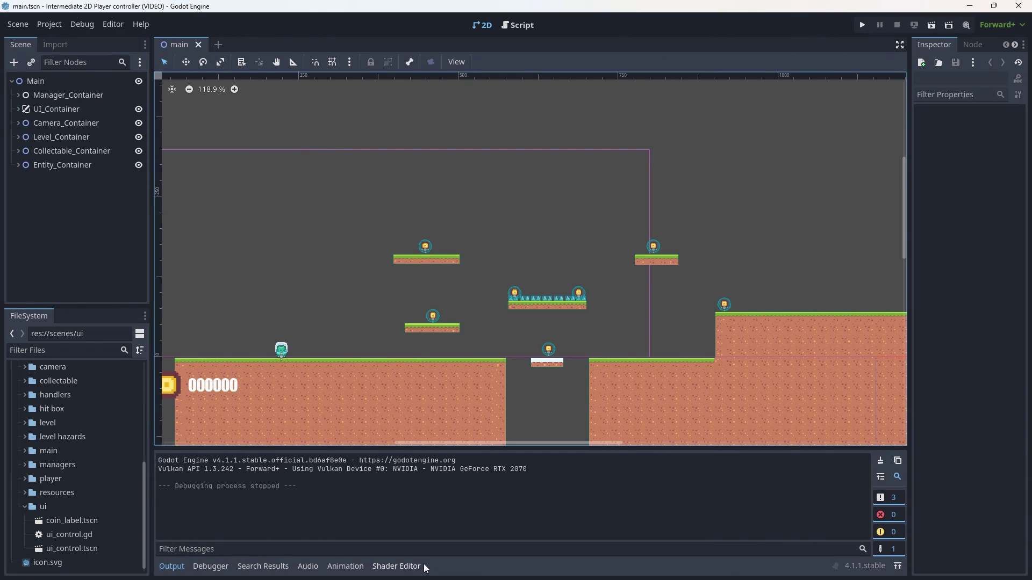
# Step: Create a new scene with a User Interface root node and rename the root Main_Menu
pyautogui.click(217, 44)
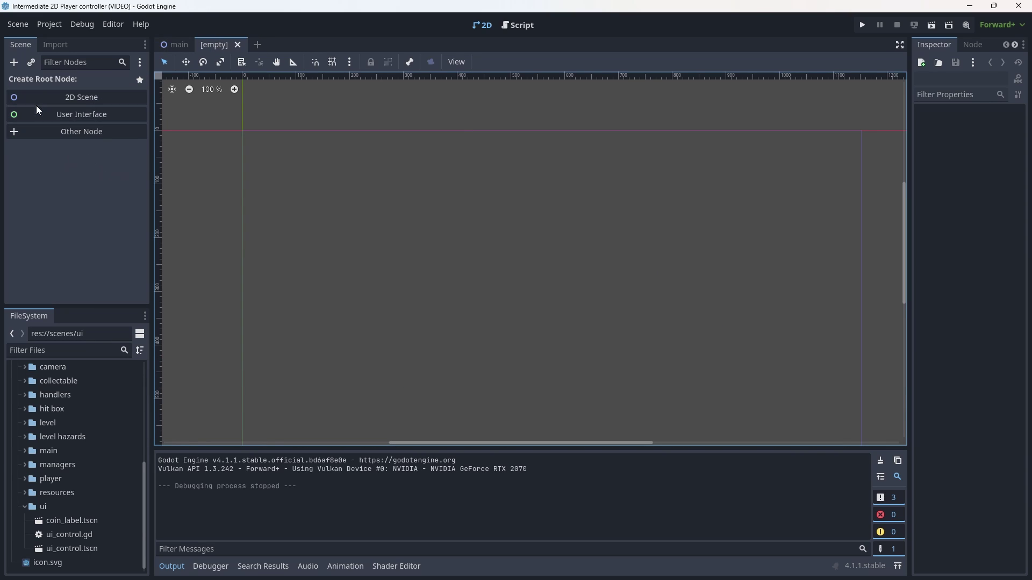
pyautogui.click(80, 117)
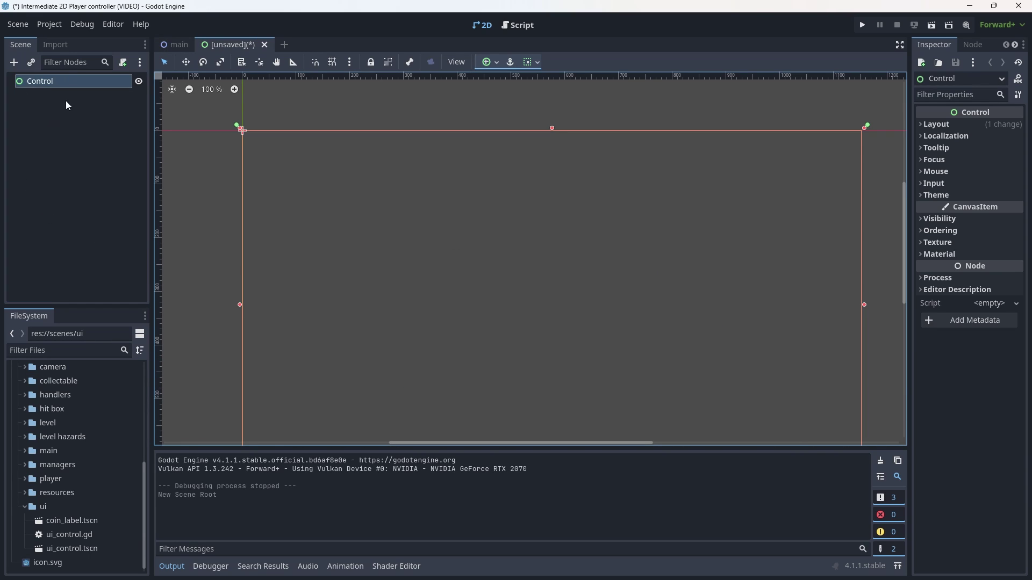
pyautogui.doubleClick(81, 80)
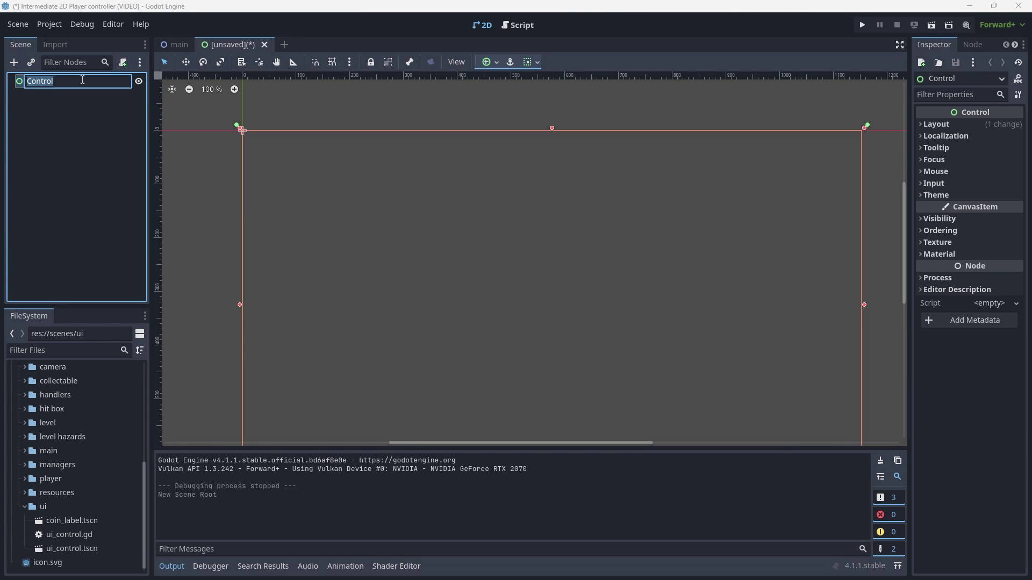
pyautogui.write('Main_Menu')
pyautogui.press('Return')
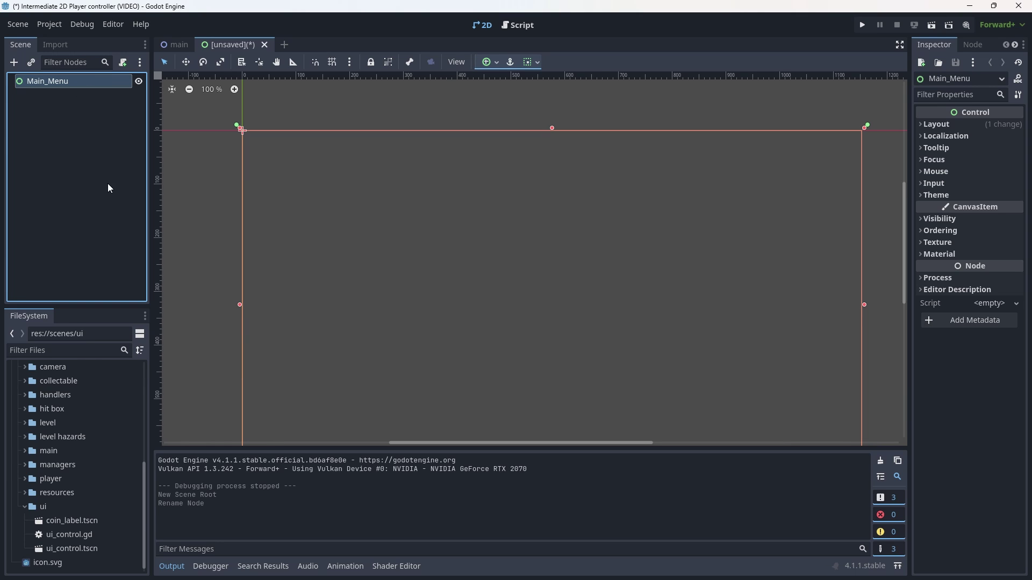
# Step: Save the scene as main_menu.tscn in a new folder named "main menu" inside res://scenes
pyautogui.hotkey('ctrl', 's')
pyautogui.click(469, 228)
pyautogui.press('BackSpace')
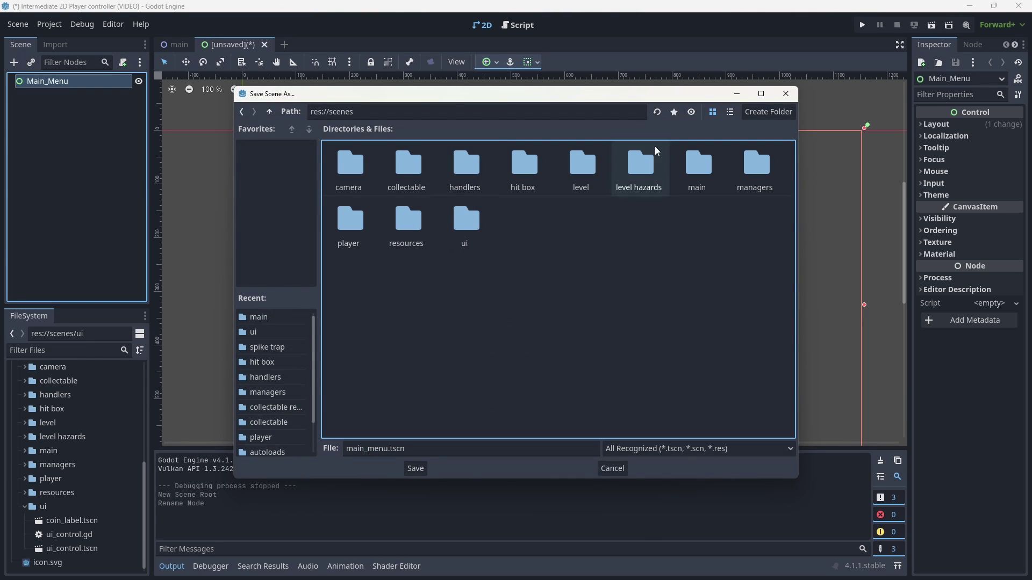
pyautogui.click(768, 112)
pyautogui.moveTo(546, 260)
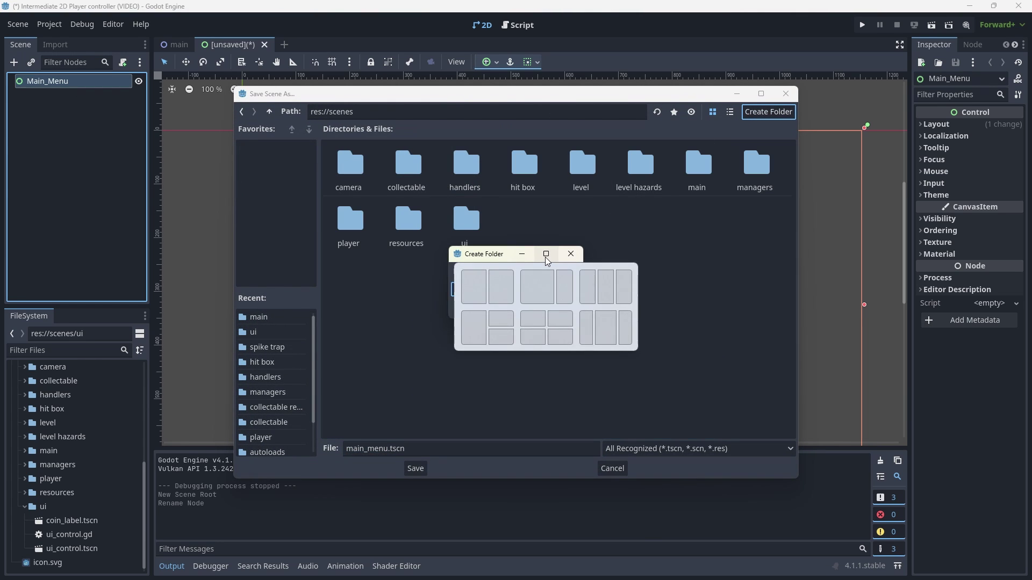
pyautogui.write('mai')
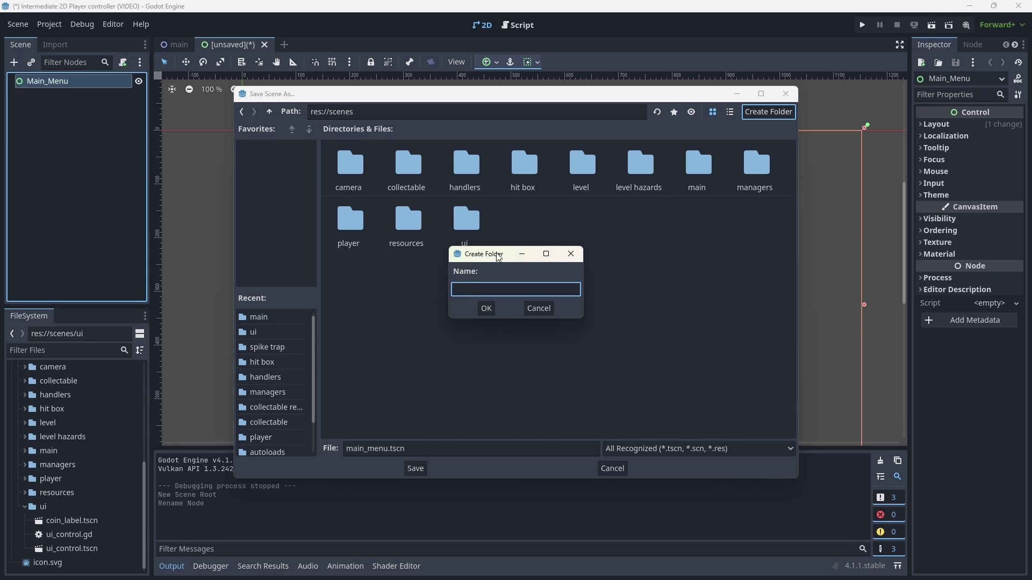
pyautogui.write('nmenu')
pyautogui.press('Return')
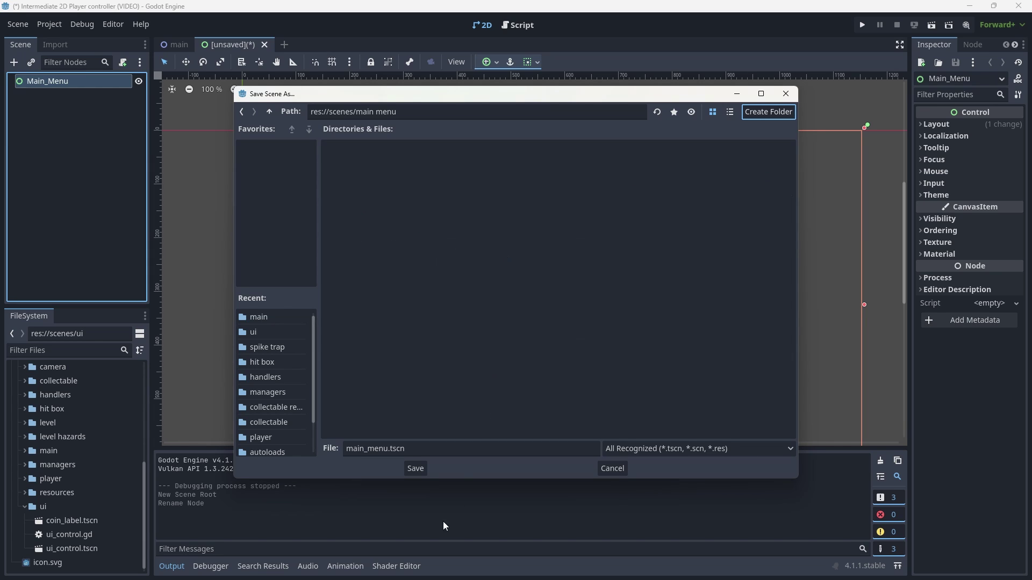
pyautogui.click(411, 467)
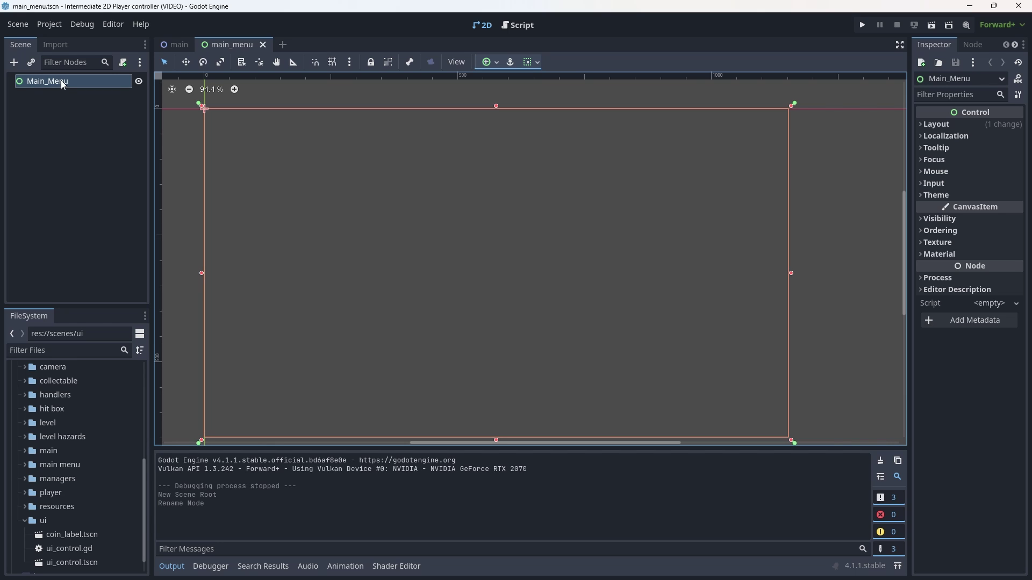
# Step: Add a TextureRect node under Main_Menu and apply the full-rectangle anchor preset to it
pyautogui.hotkey('ctrl', 'a')
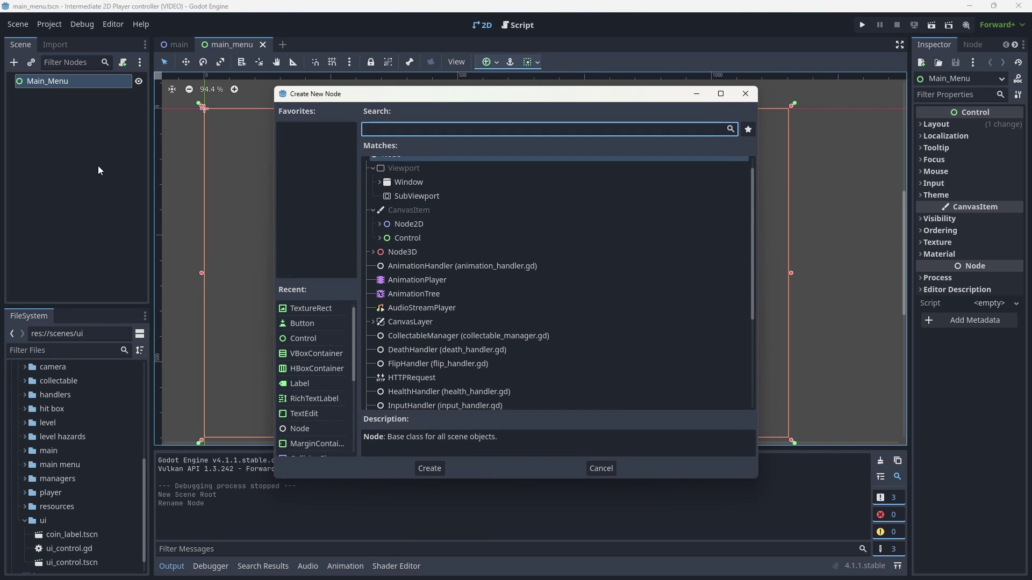
pyautogui.write('text')
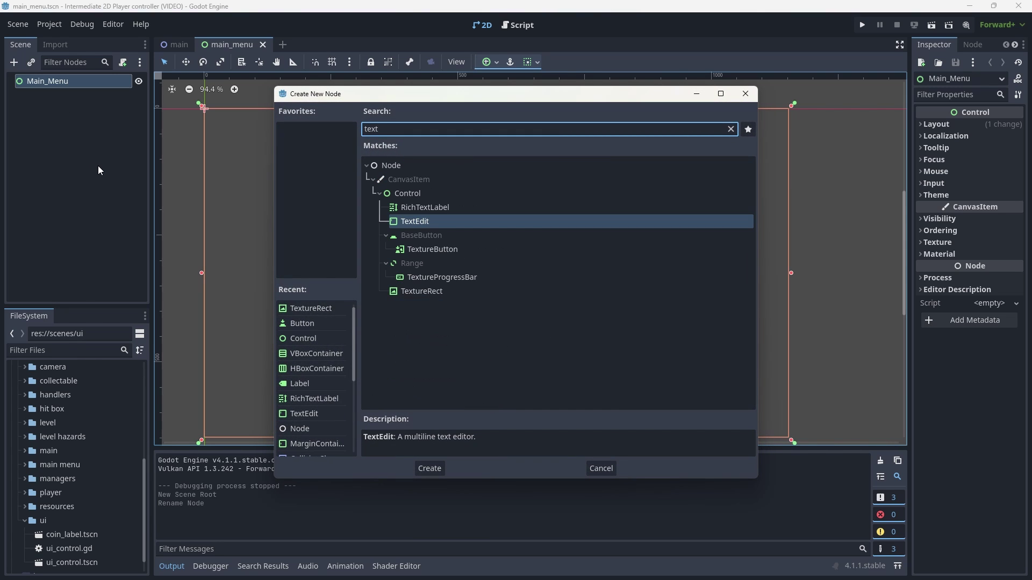
pyautogui.press('Down')
pyautogui.press('Down')
pyautogui.press('Down')
pyautogui.press('Down')
pyautogui.press('Down')
pyautogui.press('Return')
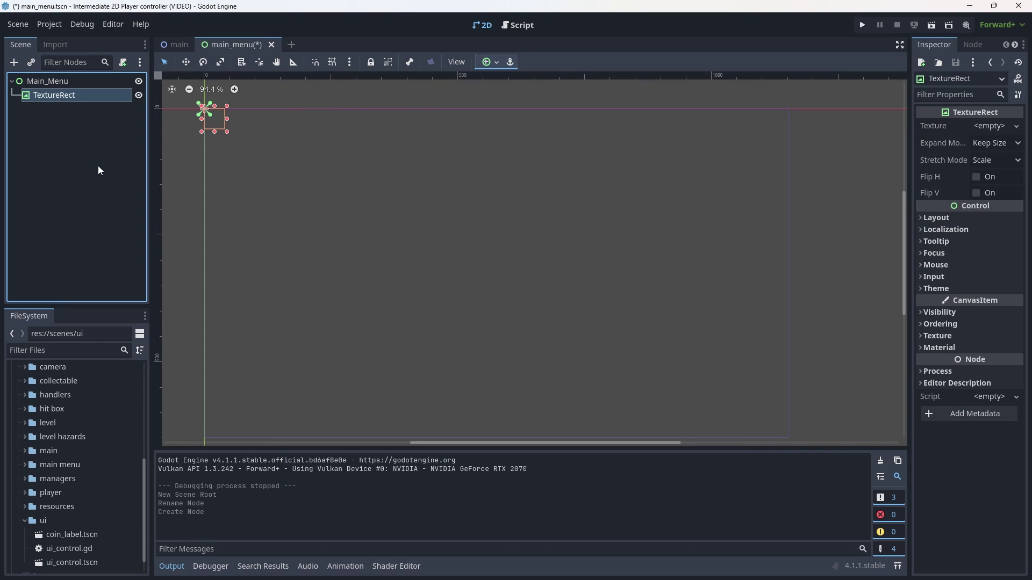
pyautogui.click(490, 62)
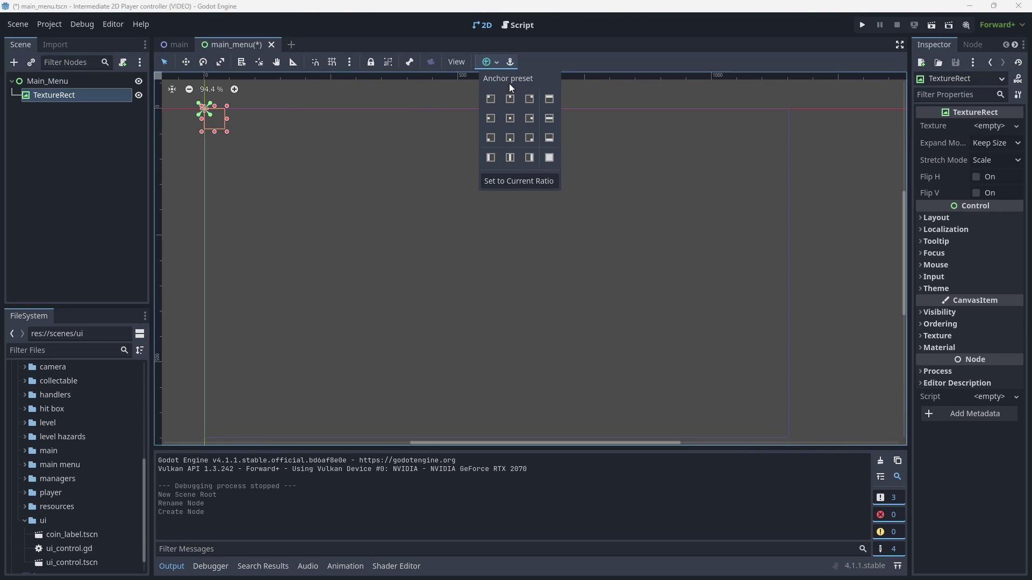
pyautogui.click(548, 158)
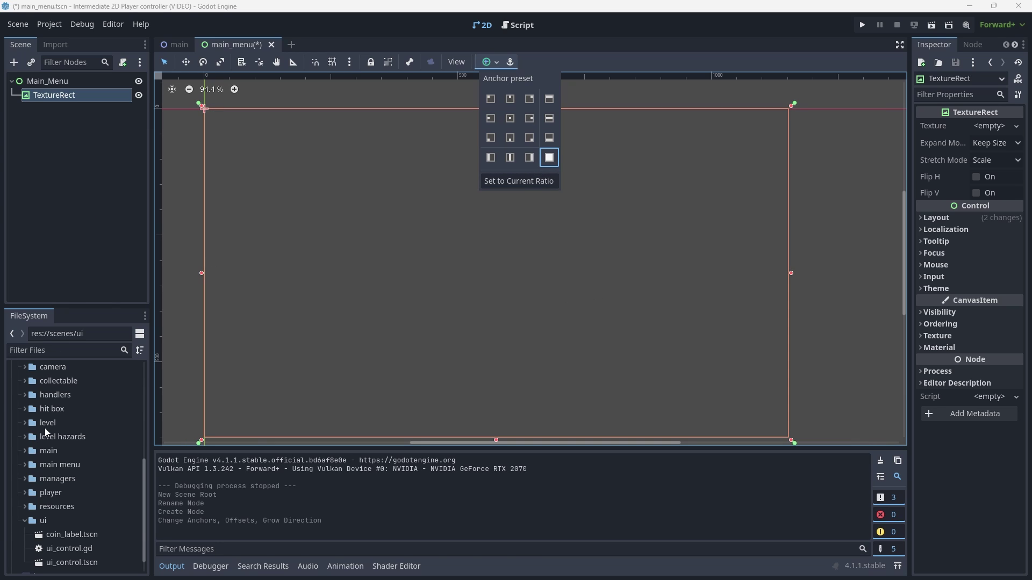
# Step: Assign background_0010.png from the assets Background folder as the texture of the TextureRect
pyautogui.scroll(6, 41, 428)
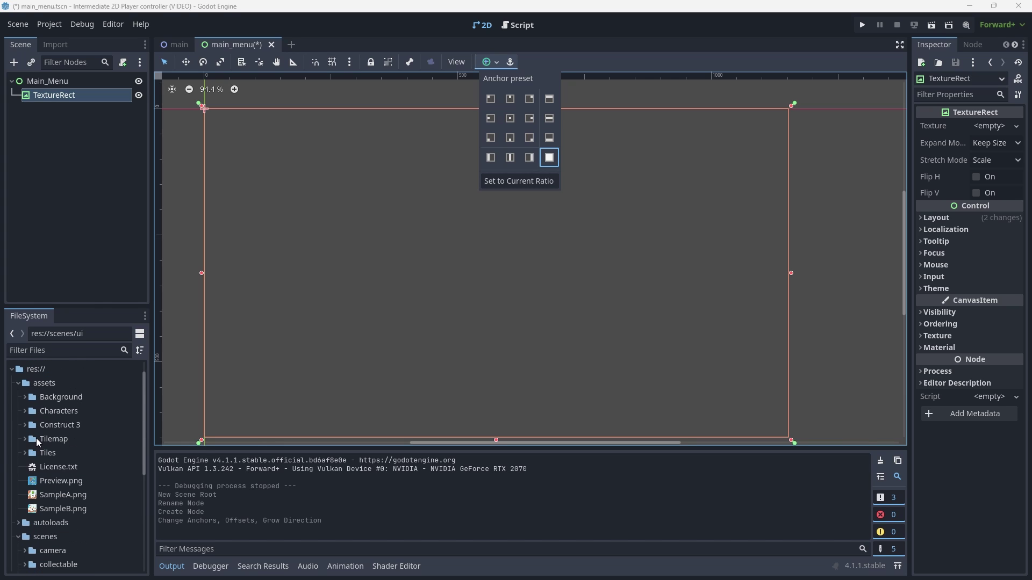
pyautogui.click(25, 396)
pyautogui.click(24, 397)
pyautogui.scroll(-4, 65, 484)
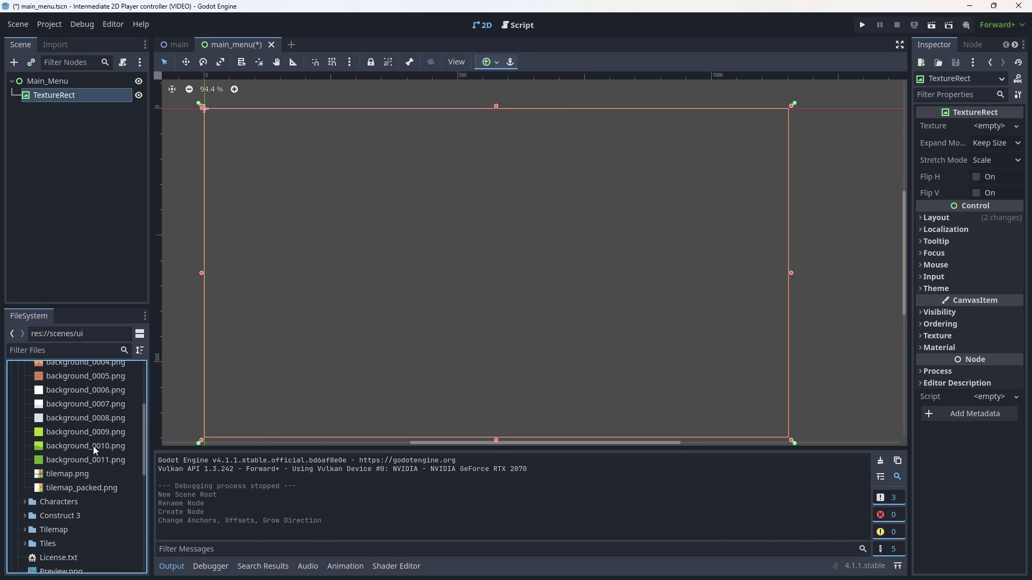
pyautogui.moveTo(67, 446); pyautogui.dragTo(73, 97)
# Step: Add a MarginContainer node under Main_Menu and apply the full-rectangle anchor preset to it
pyautogui.click(70, 83)
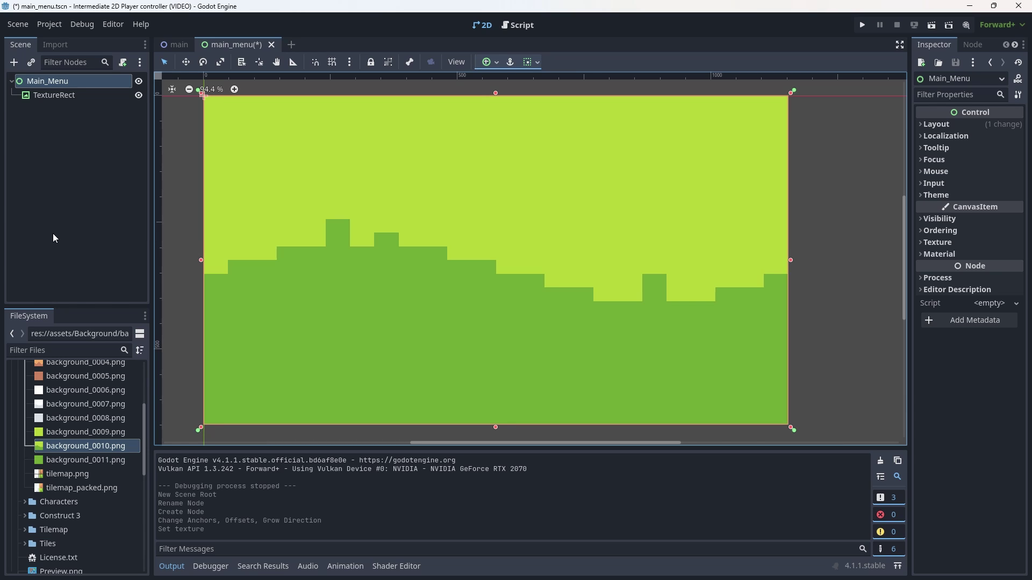
pyautogui.hotkey('ctrl', 'a')
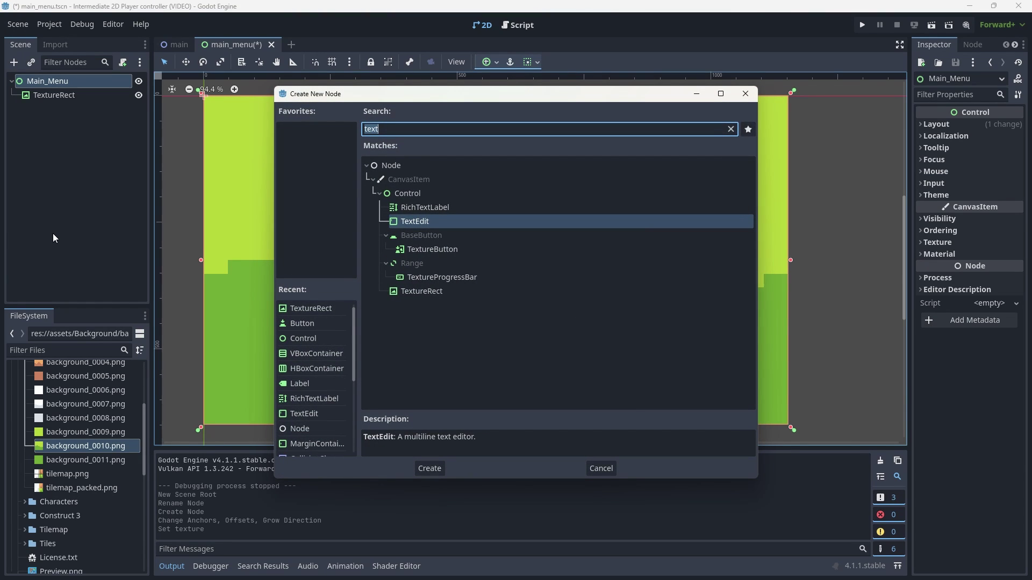
pyautogui.write('margin')
pyautogui.press('Return')
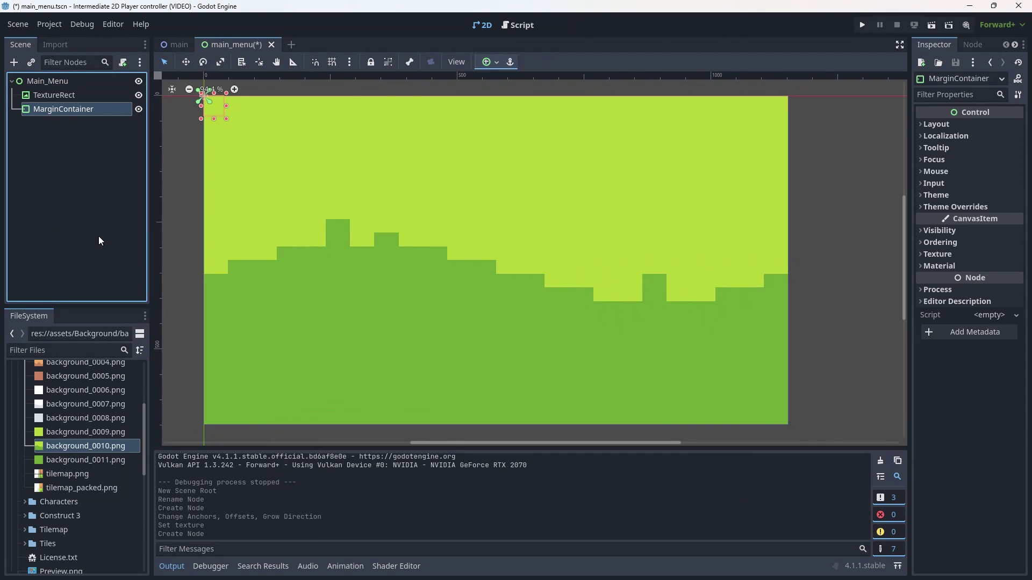
pyautogui.click(488, 63)
pyautogui.click(549, 157)
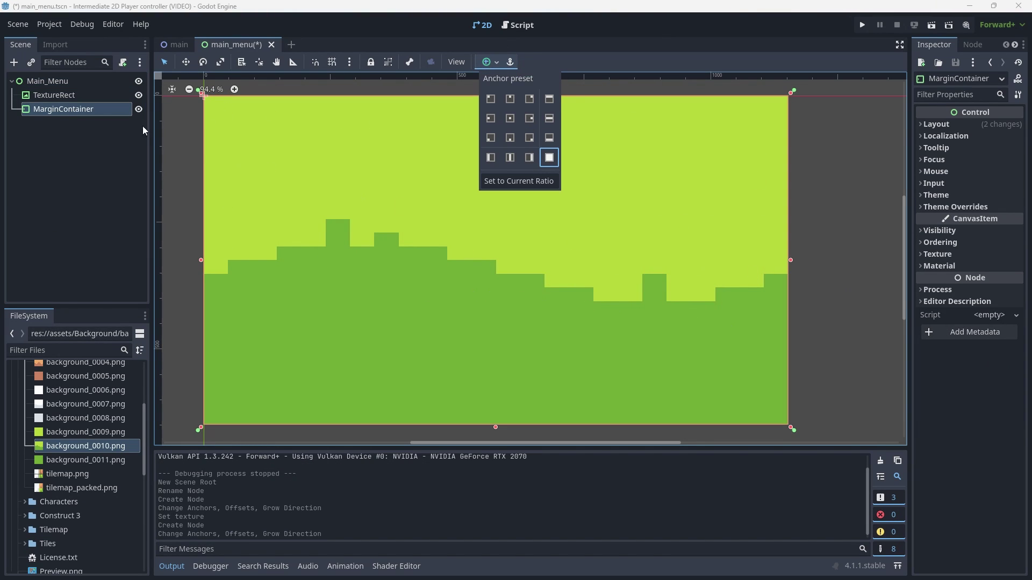
pyautogui.click(50, 111)
pyautogui.click(50, 111)
pyautogui.click(219, 169)
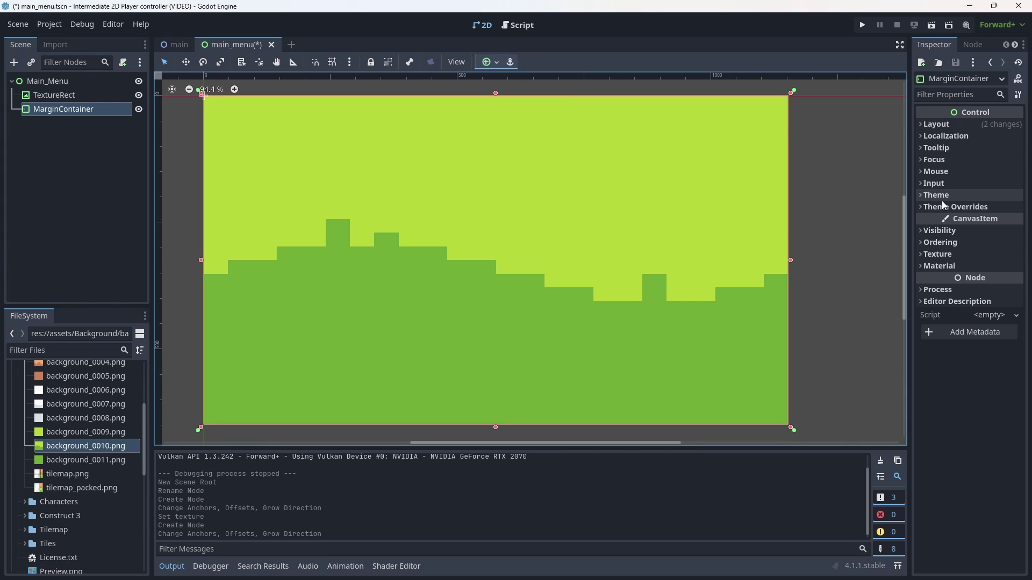
# Step: Override the MarginContainer's left, top, right and bottom margin constants with 12 each and save the scene
pyautogui.click(940, 207)
pyautogui.click(941, 219)
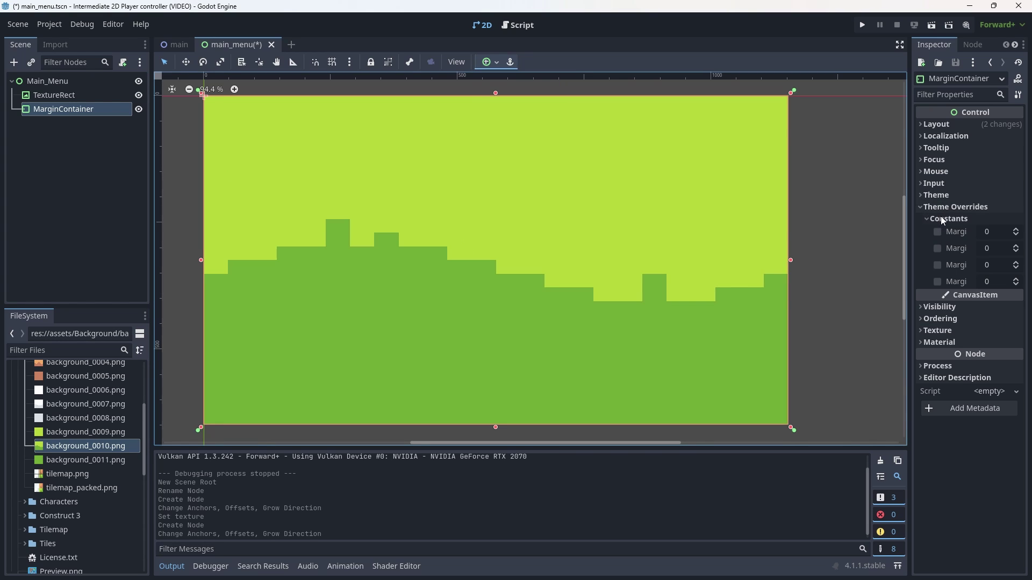
pyautogui.click(988, 233)
pyautogui.write('12')
pyautogui.click(995, 249)
pyautogui.write('12')
pyautogui.click(995, 265)
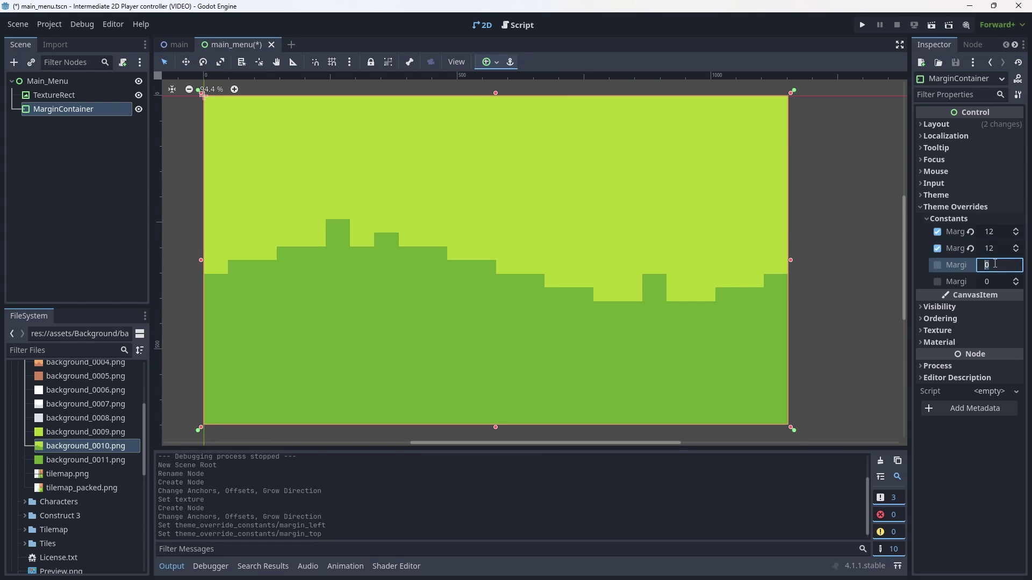
pyautogui.write('12')
pyautogui.click(991, 282)
pyautogui.write('12')
pyautogui.press('Return')
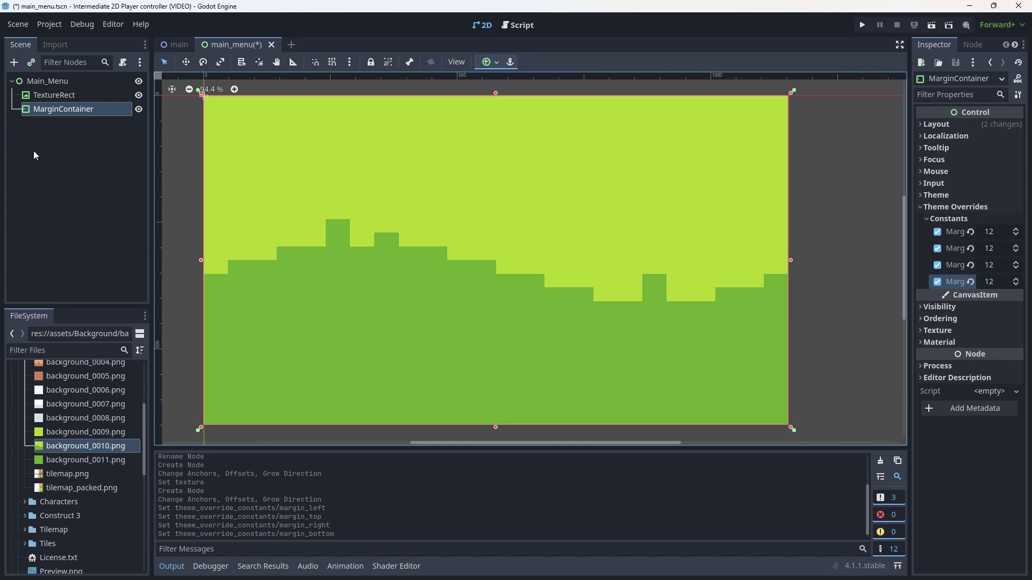
pyautogui.hotkey('ctrl', 's')
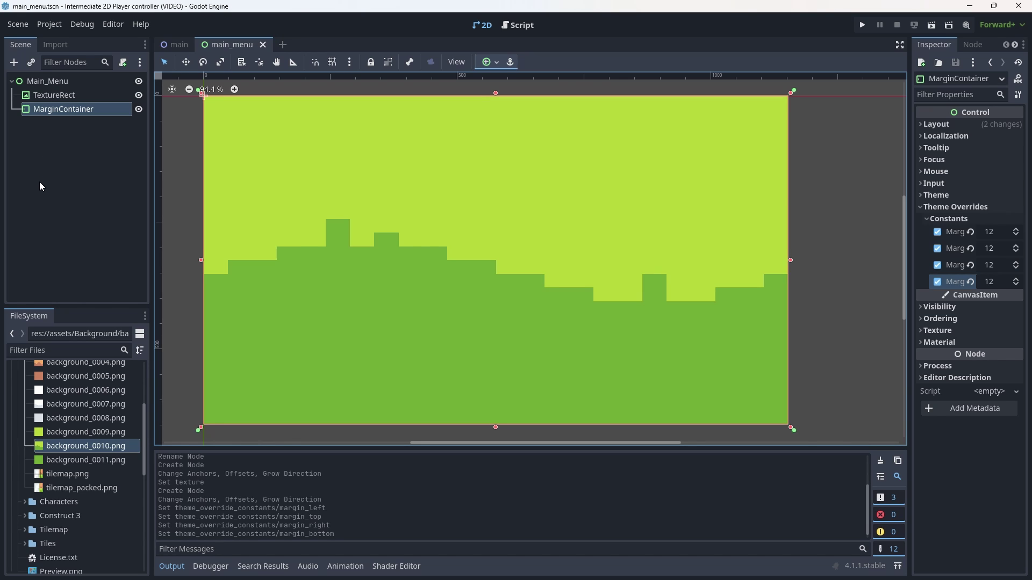
# Step: Add a VBoxContainer node as a child of the MarginContainer
pyautogui.hotkey('ctrl', 'a')
pyautogui.write('vbox')
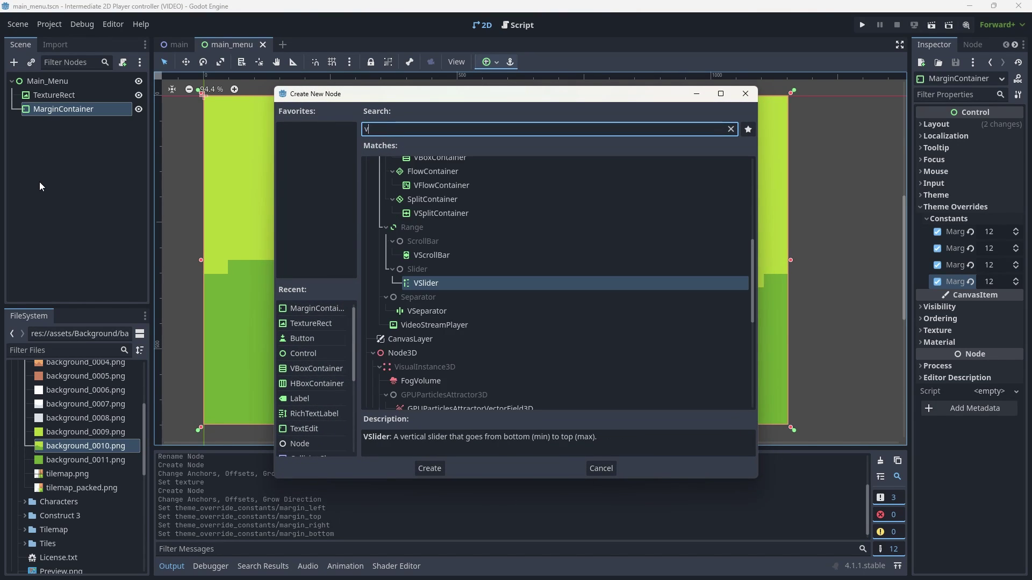
pyautogui.press('Escape')
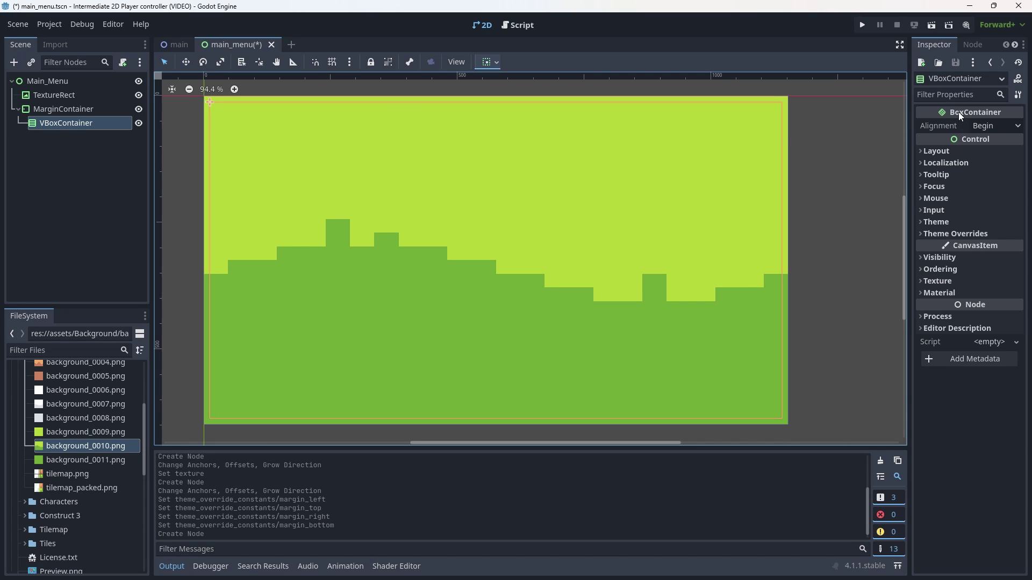
# Step: Override the VBoxContainer's separation theme constant with 60, widening the property area to read the names
pyautogui.click(943, 234)
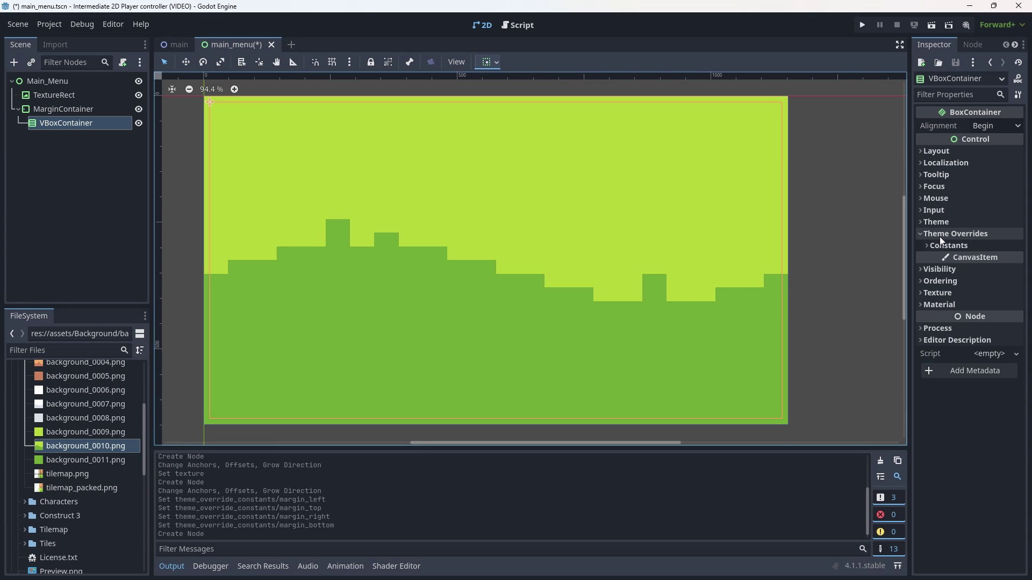
pyautogui.click(939, 246)
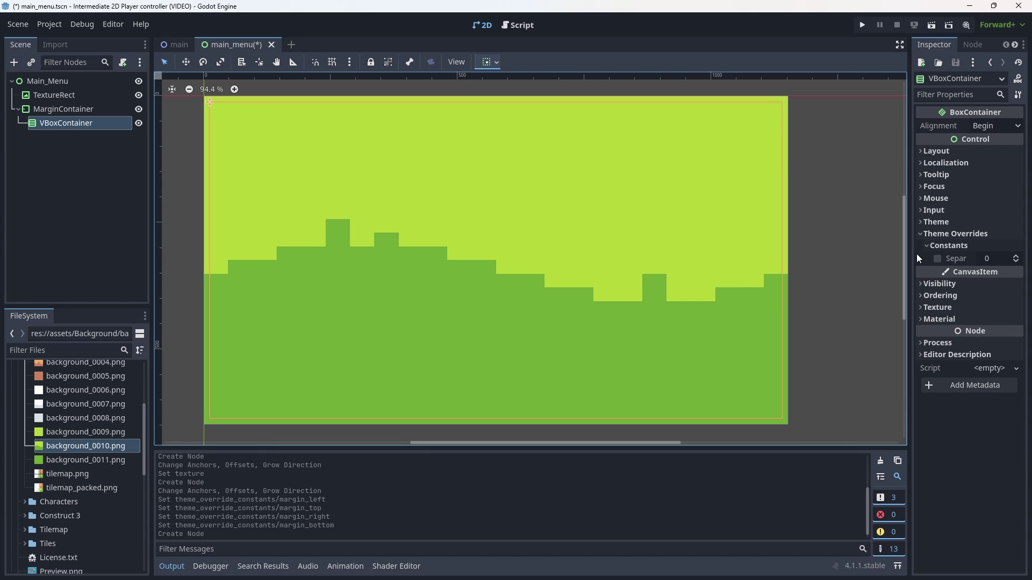
pyautogui.moveTo(913, 254); pyautogui.dragTo(813, 258)
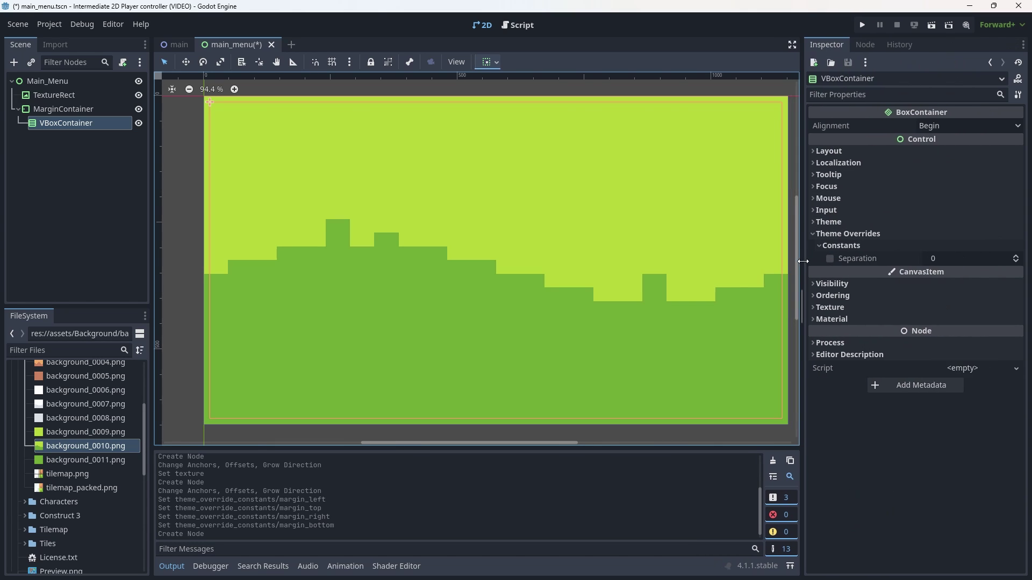
pyautogui.click(842, 260)
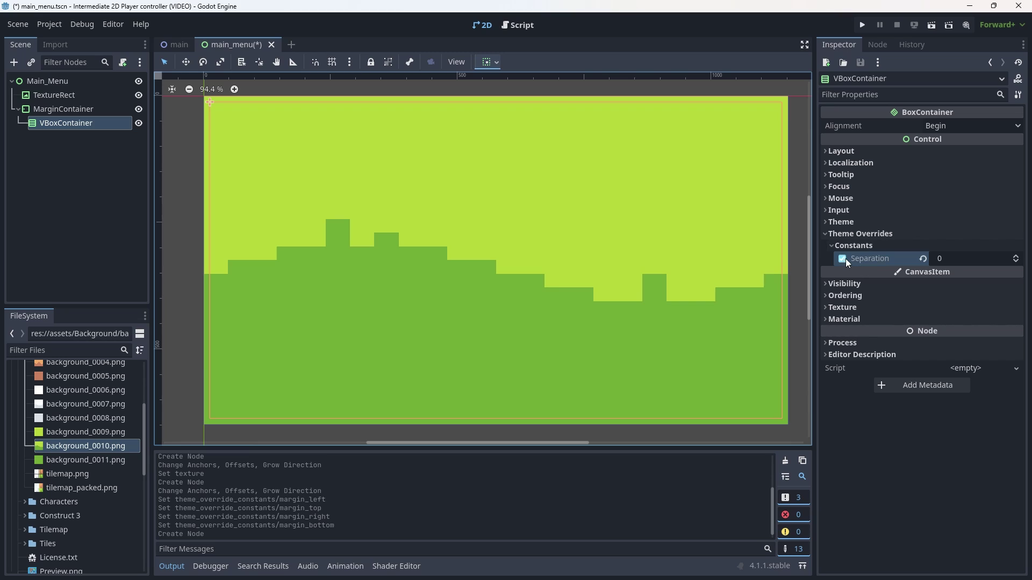
pyautogui.click(947, 256)
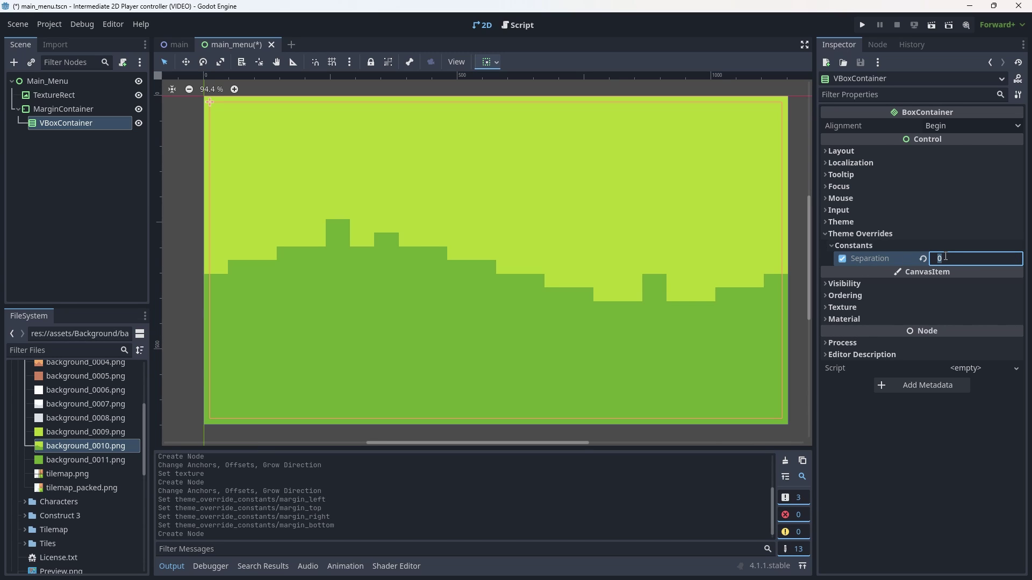
pyautogui.write('60')
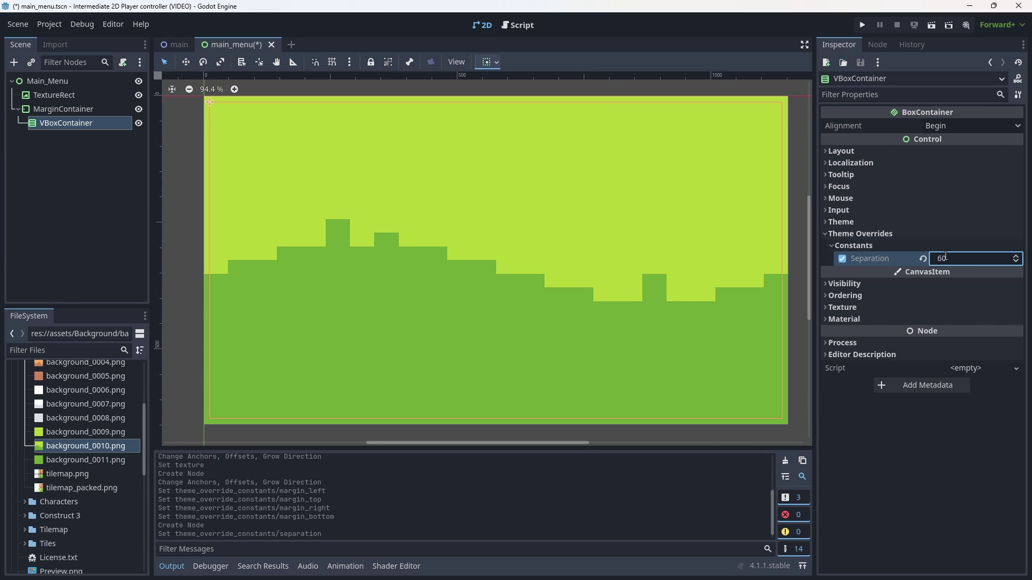
pyautogui.press('Return')
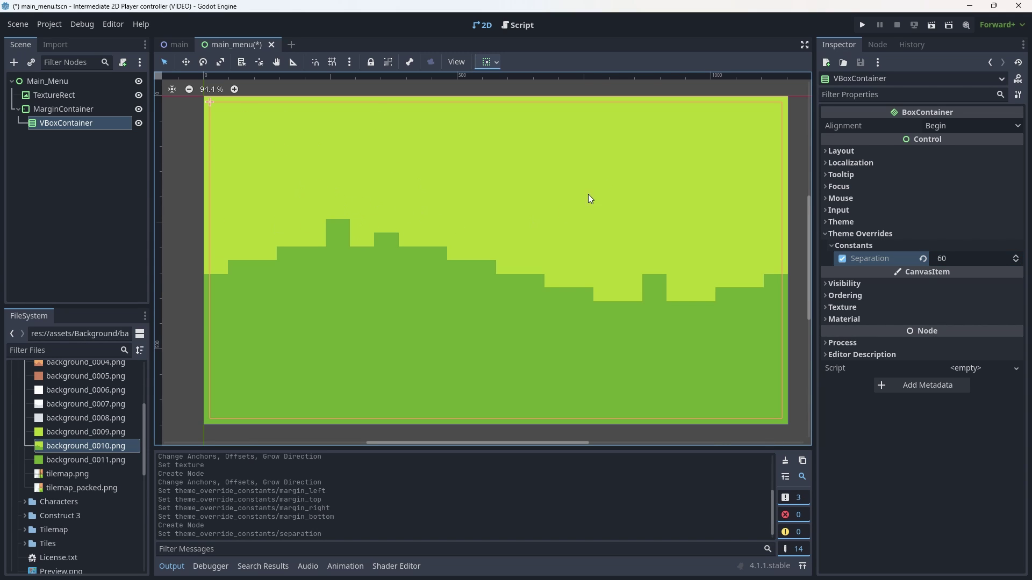
# Step: Add a Control node under the VBoxContainer and rename it Seperator
pyautogui.click(75, 144)
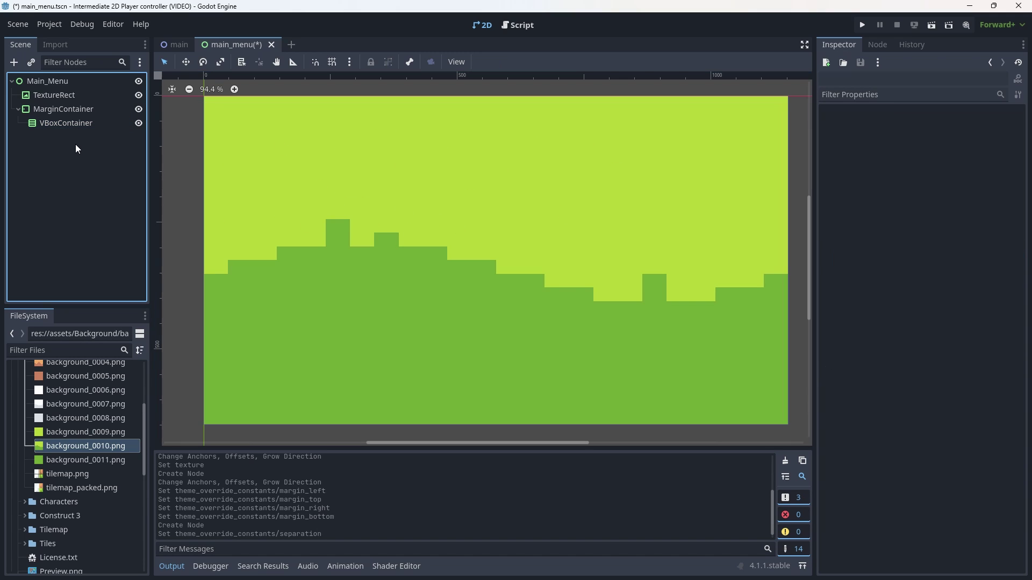
pyautogui.click(71, 123)
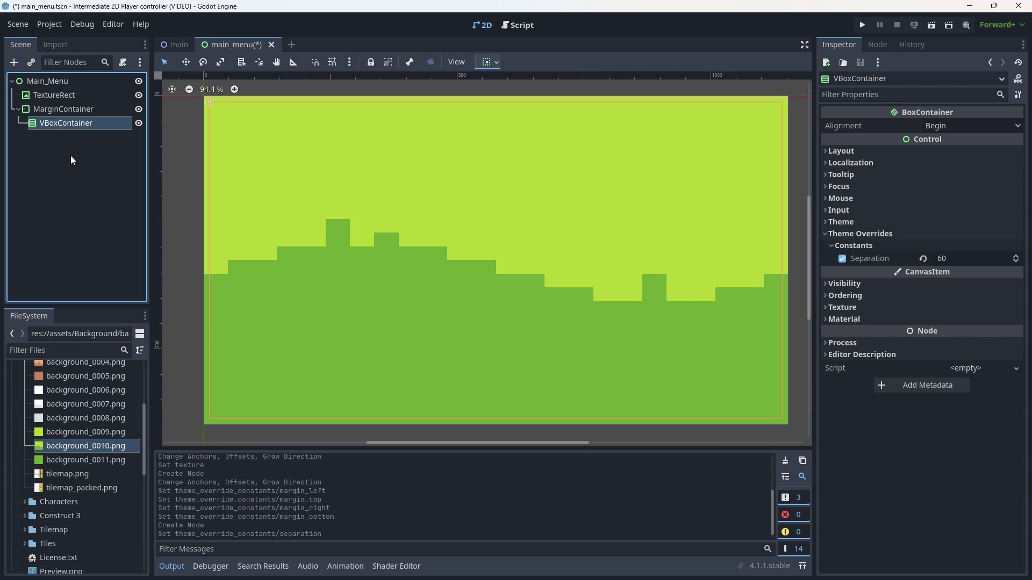
pyautogui.hotkey('ctrl', 'a')
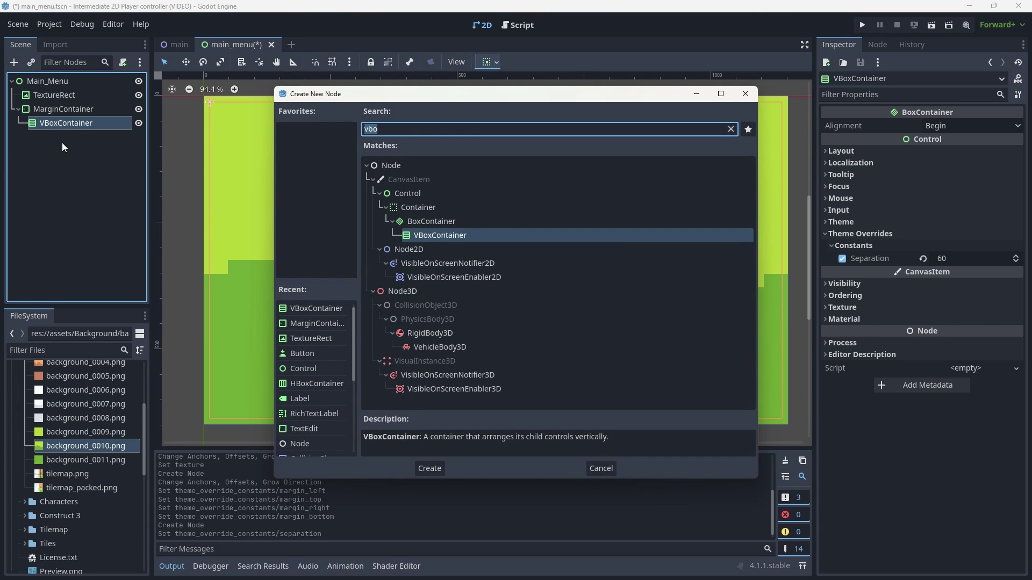
pyautogui.write('control')
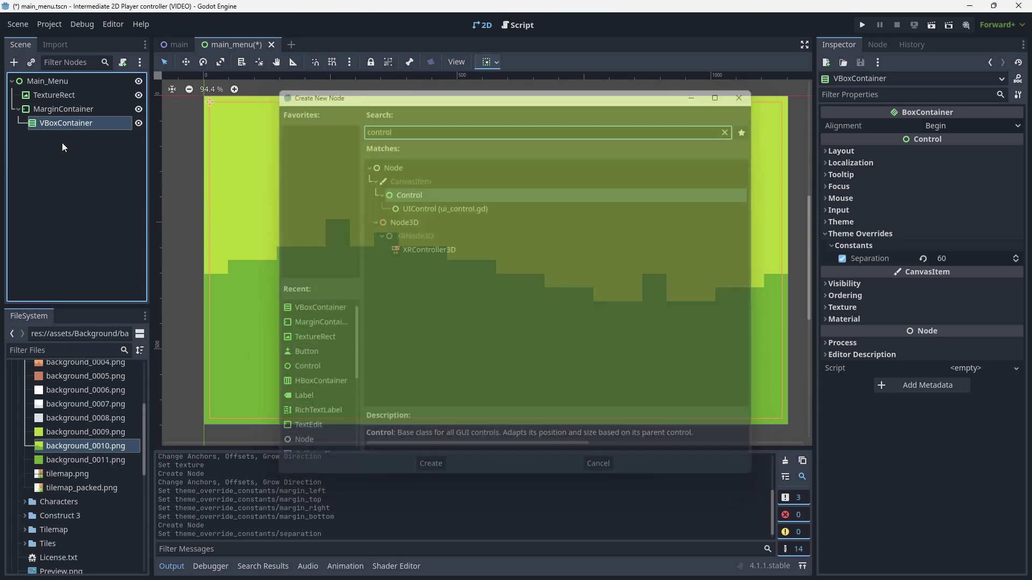
pyautogui.press('Return')
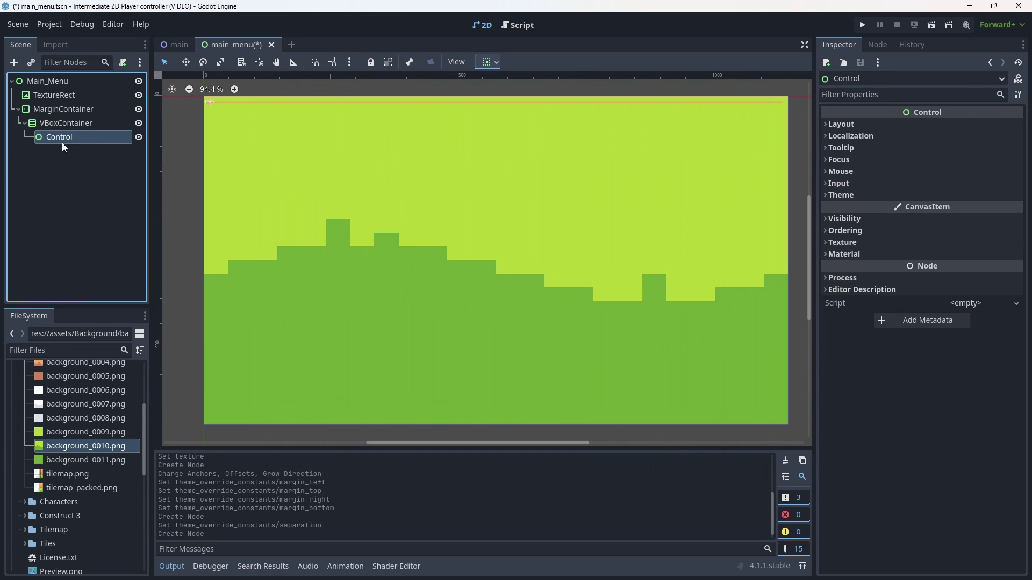
pyautogui.doubleClick(79, 138)
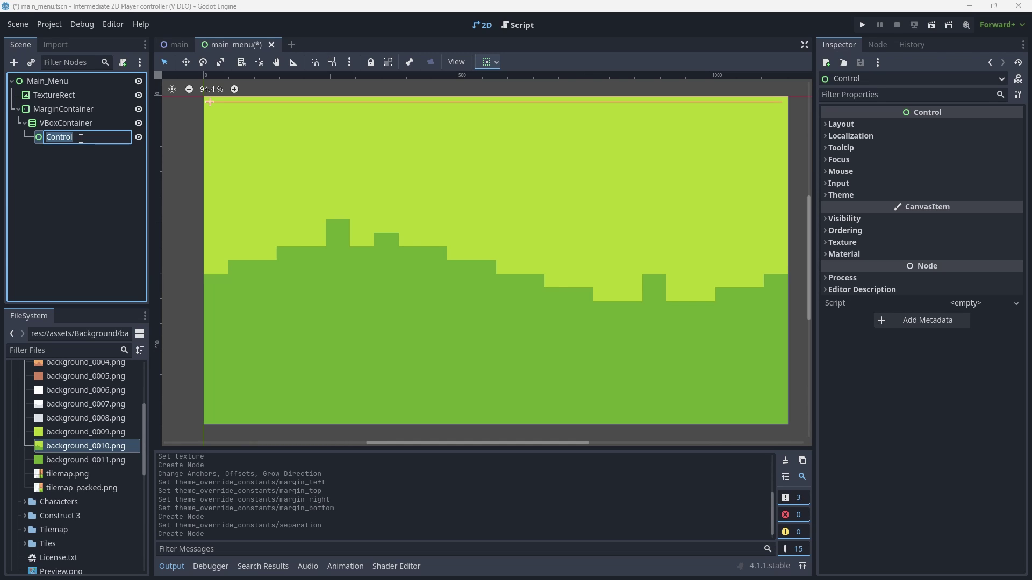
pyautogui.write('Seperator')
pyautogui.press('Return')
pyautogui.click(79, 174)
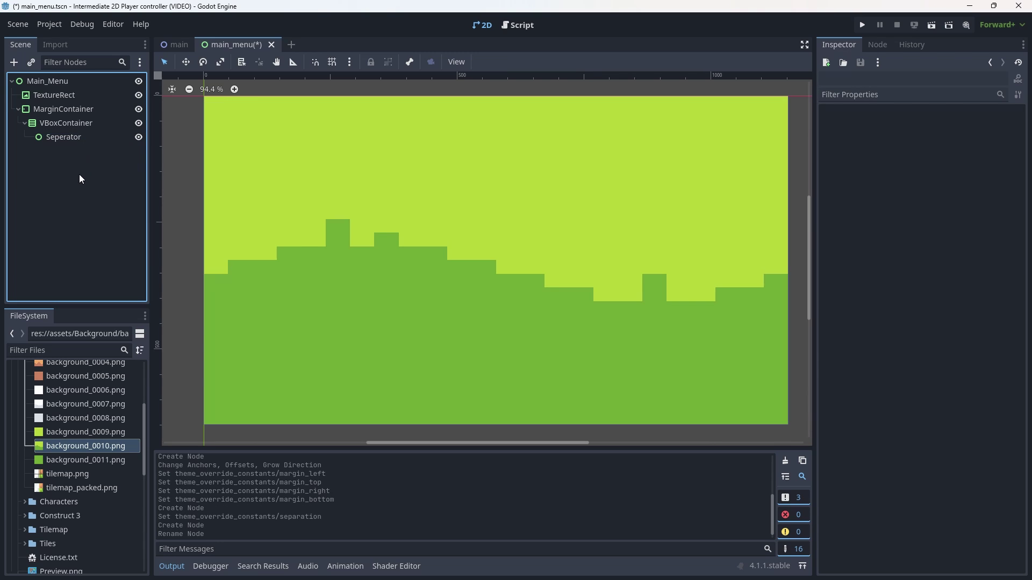
# Step: Add a Label node under the VBoxContainer and set its text to GAME TITLE
pyautogui.click(70, 137)
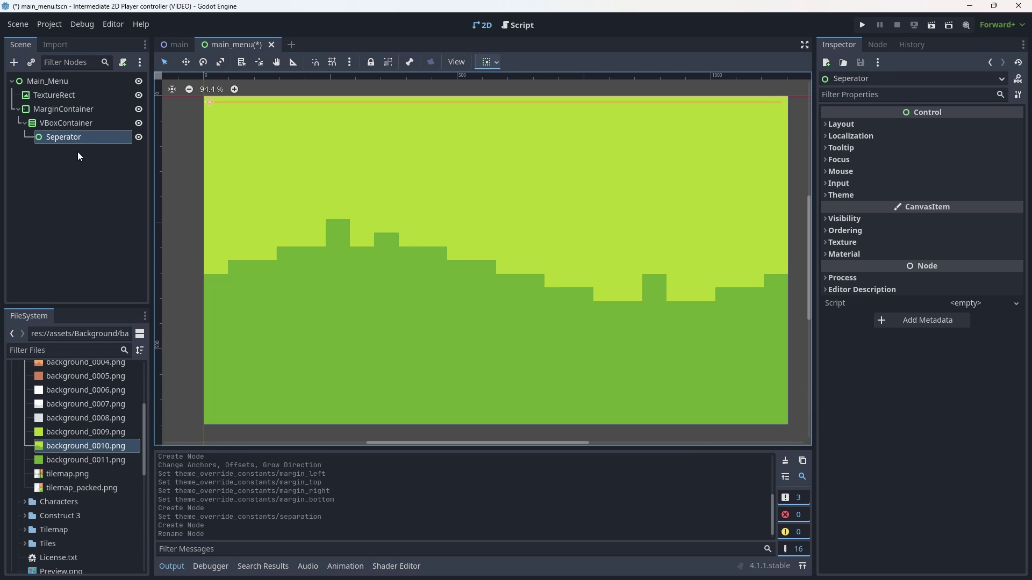
pyautogui.click(69, 123)
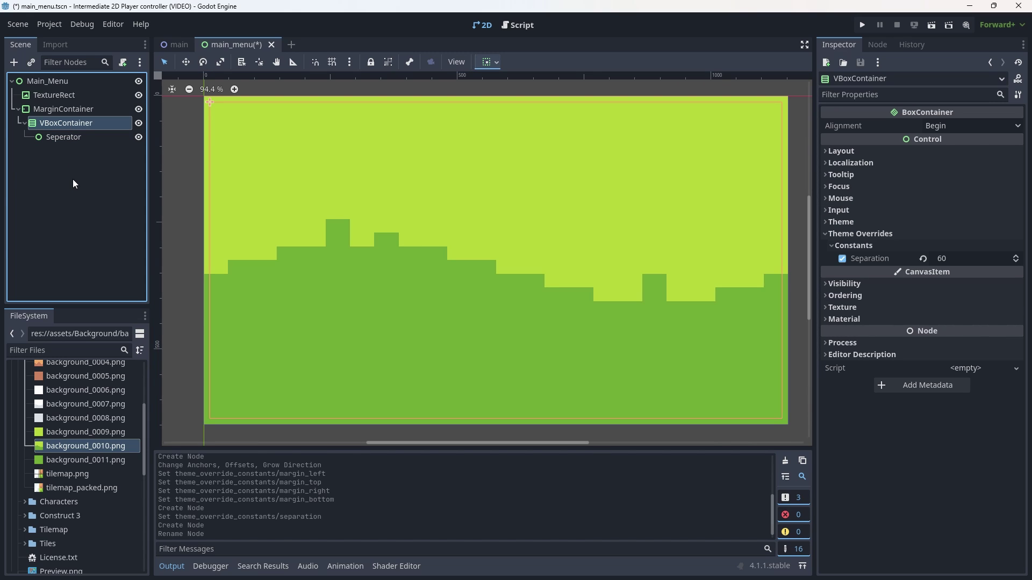
pyautogui.hotkey('ctrl', 'a')
pyautogui.write('label')
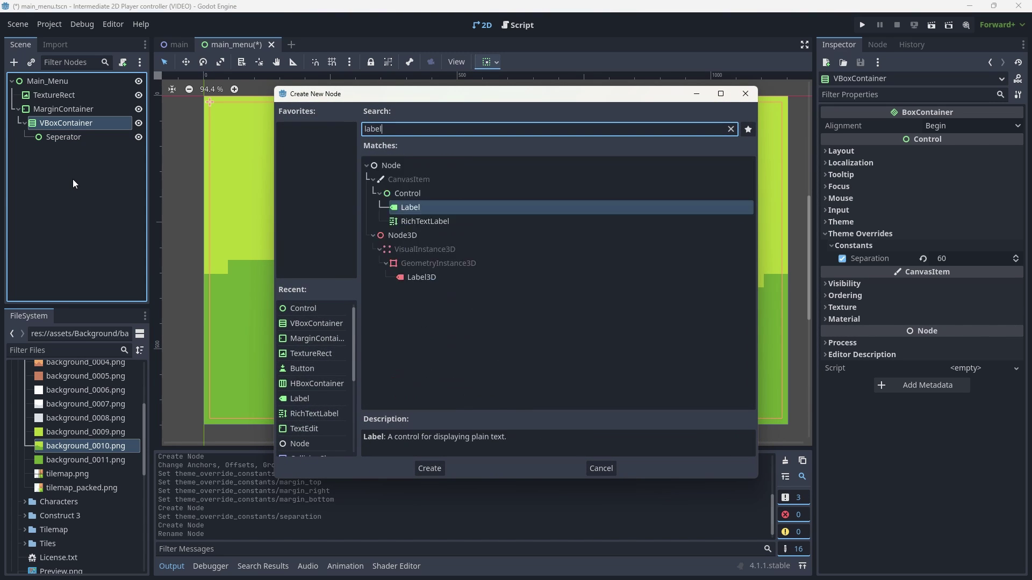
pyautogui.press('Return')
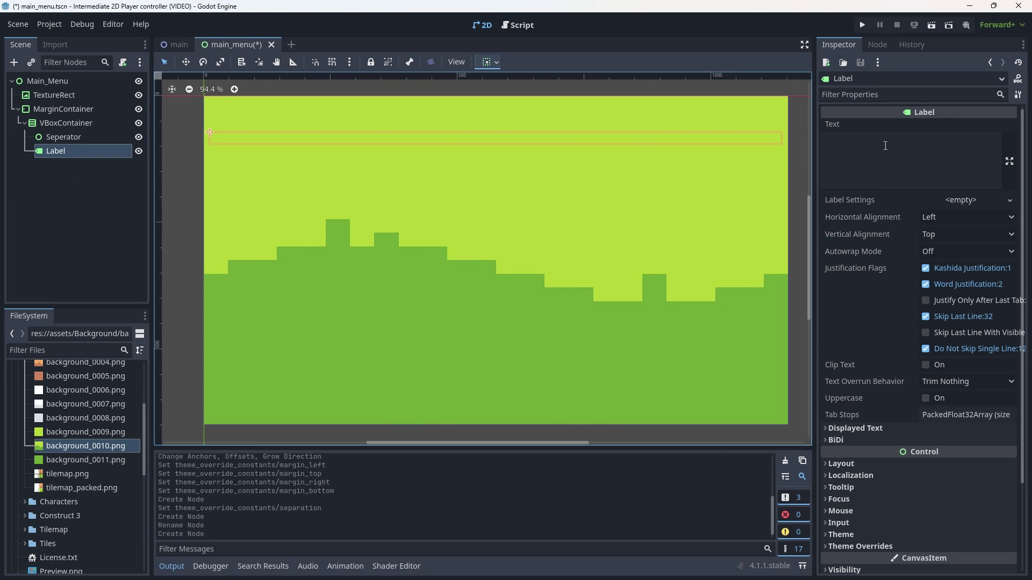
pyautogui.click(881, 152)
pyautogui.write('GAME ')
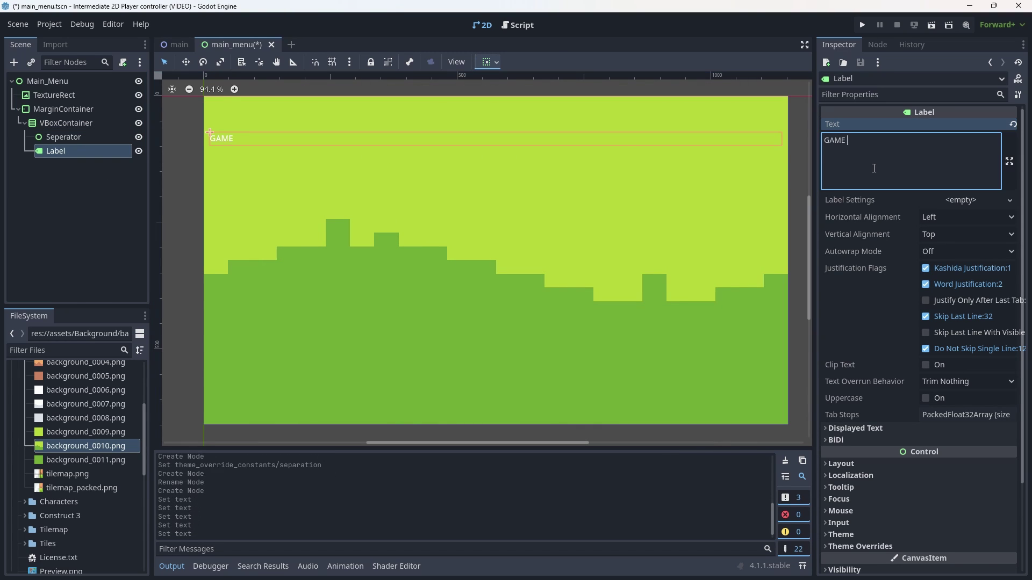
pyautogui.write('TITLE')
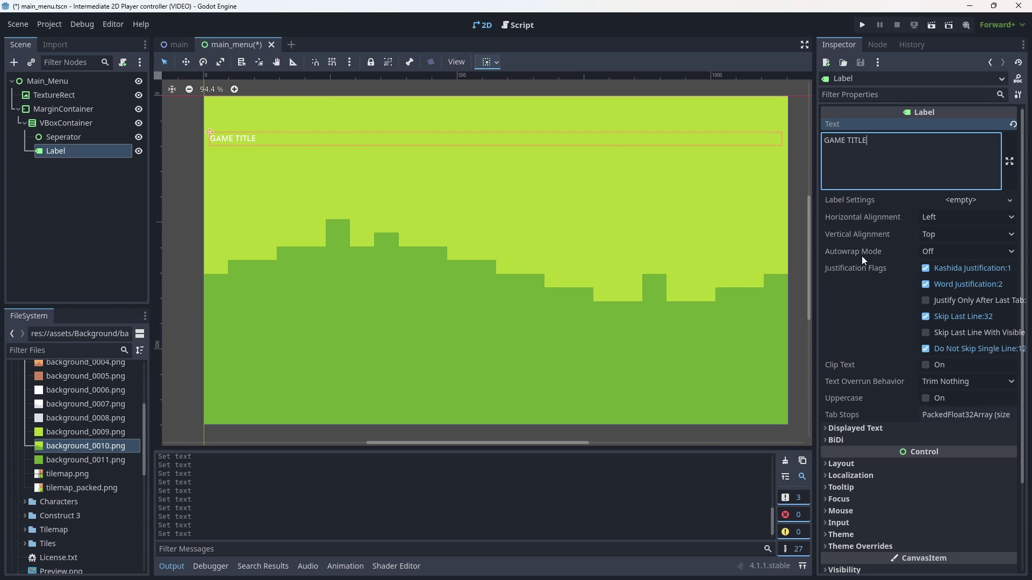
# Step: Set both the horizontal and vertical alignment of the title Label to Center
pyautogui.click(925, 217)
pyautogui.click(939, 248)
pyautogui.click(944, 235)
pyautogui.click(945, 263)
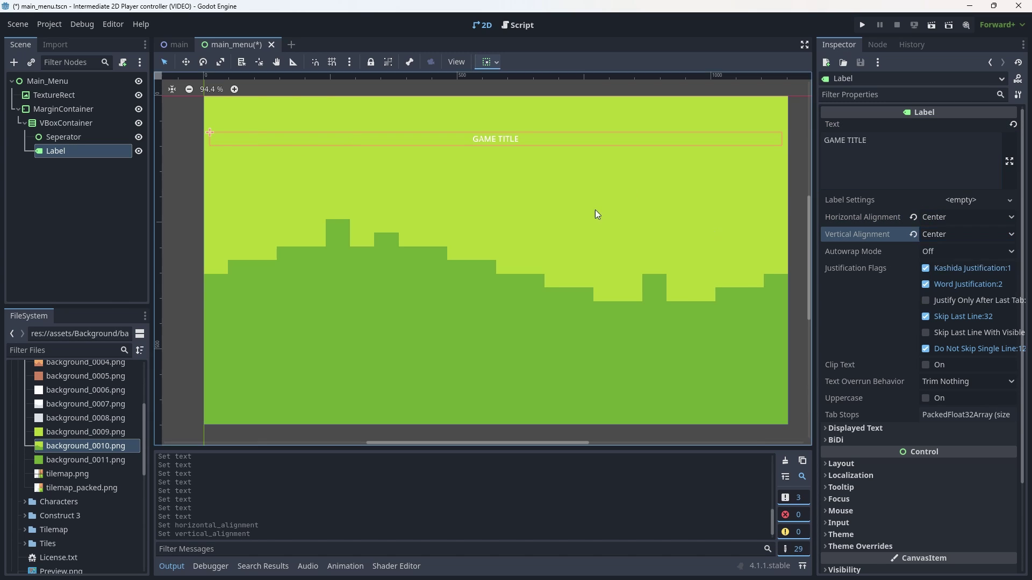
# Step: Try moving the Label node in the scene tree and return it to its place below Seperator
pyautogui.click(55, 173)
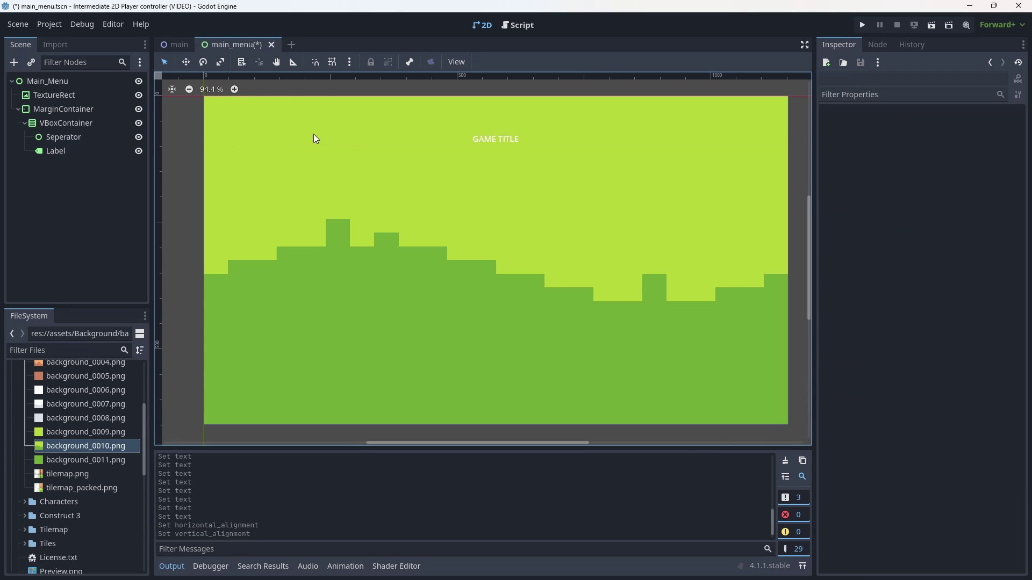
pyautogui.click(54, 139)
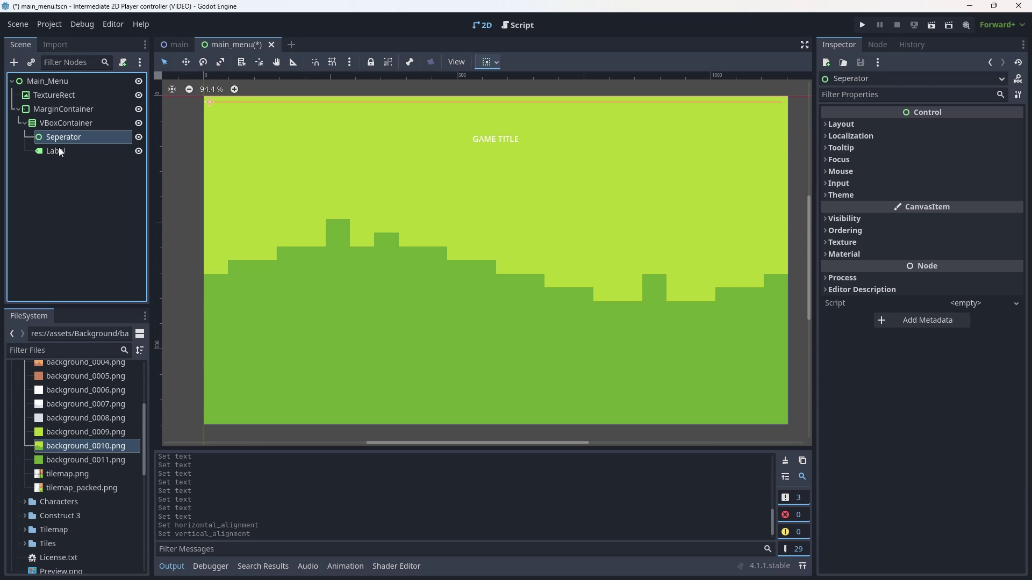
pyautogui.scroll(1, 509, 153)
pyautogui.scroll(1, 502, 148)
pyautogui.moveTo(496, 143); pyautogui.dragTo(476, 173, button='middle')
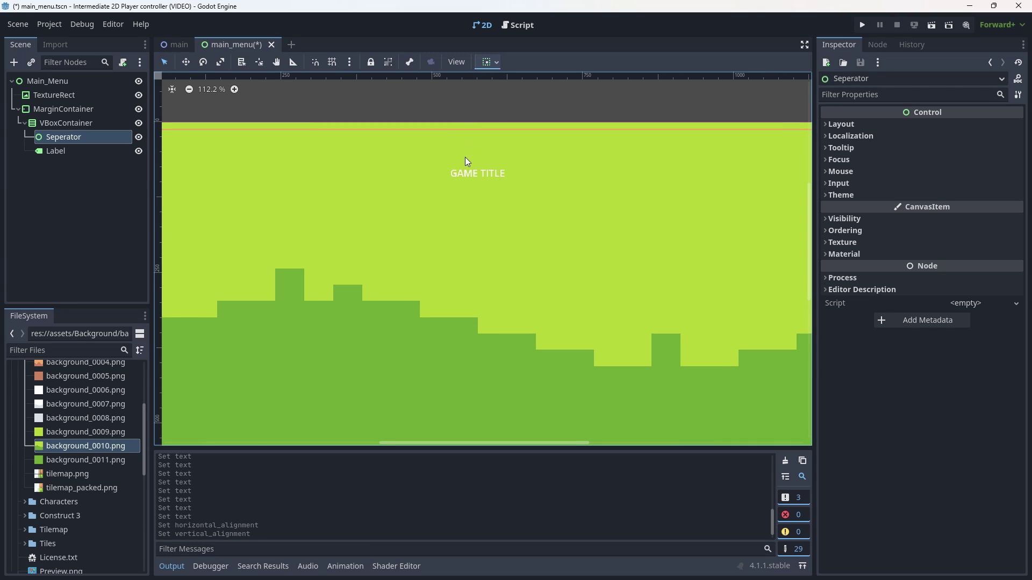
pyautogui.moveTo(62, 153)
pyautogui.mouseDown()
pyautogui.moveTo(61, 131)
pyautogui.moveTo(83, 157)
pyautogui.mouseUp()
pyautogui.scroll(-2, 441, 192)
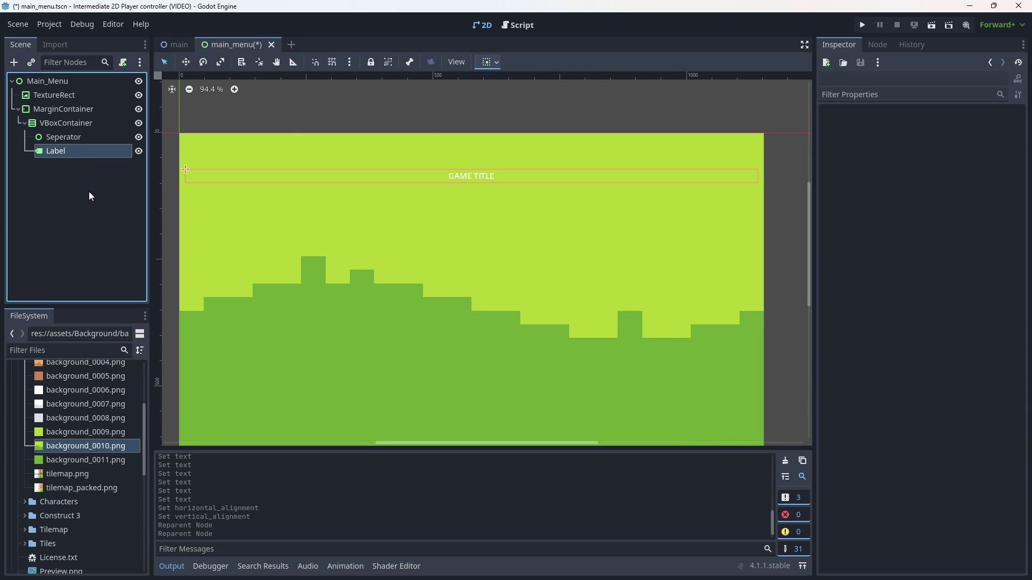
pyautogui.click(79, 136)
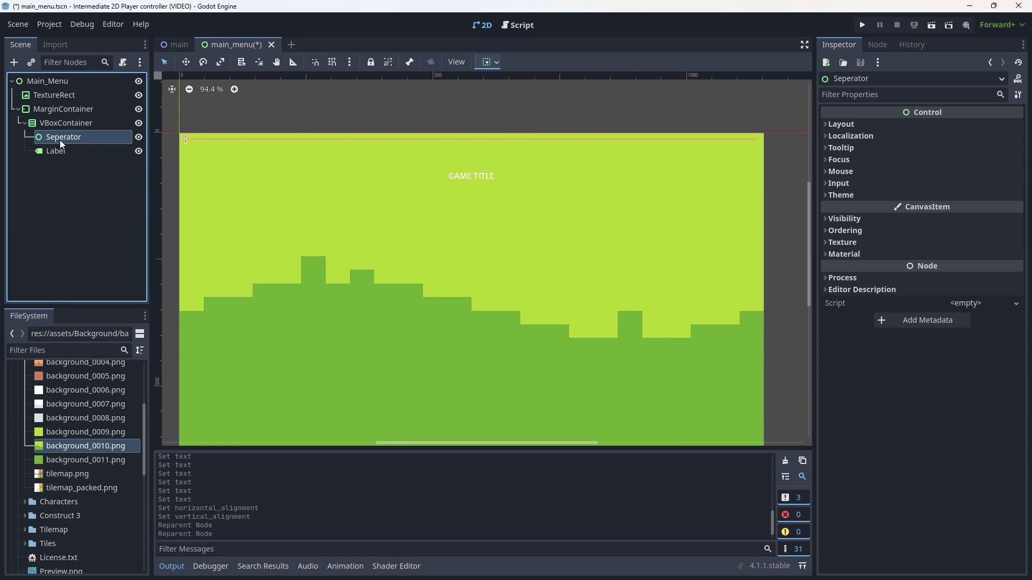
# Step: Try a separation of 120 on the VBoxContainer and set it back to 60
pyautogui.click(64, 122)
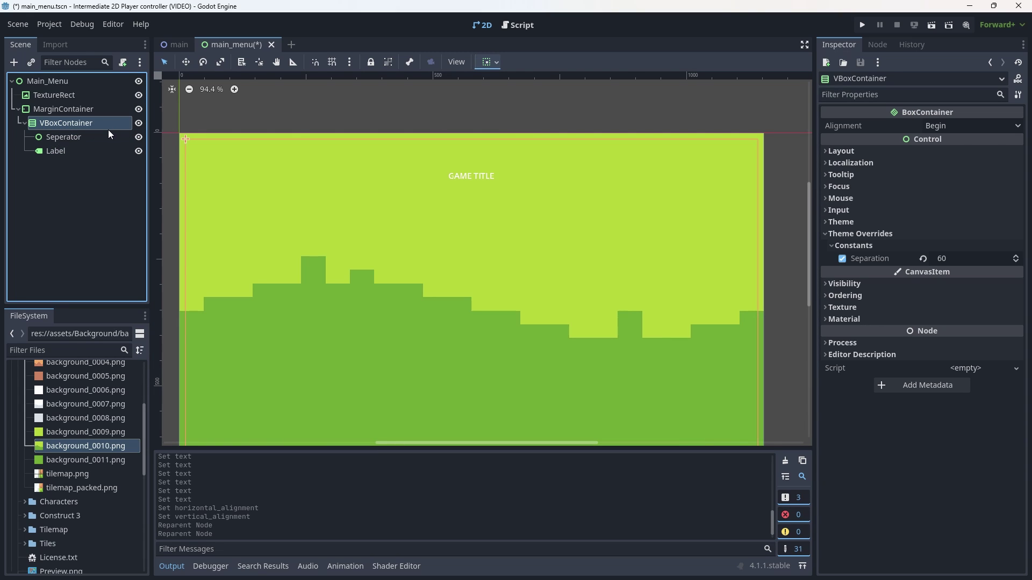
pyautogui.click(980, 258)
pyautogui.write('120')
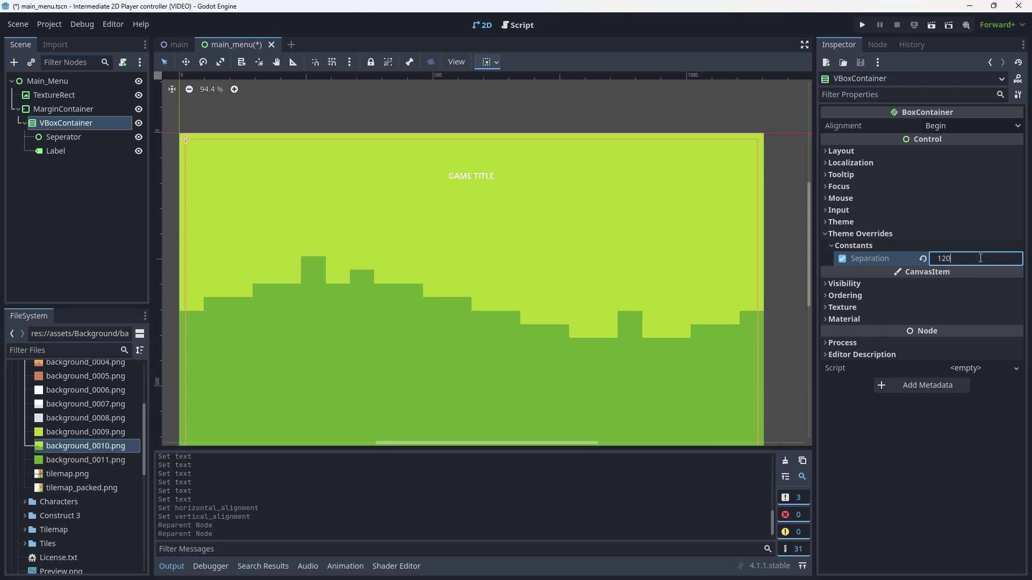
pyautogui.press('Return')
pyautogui.scroll(-1, 640, 223)
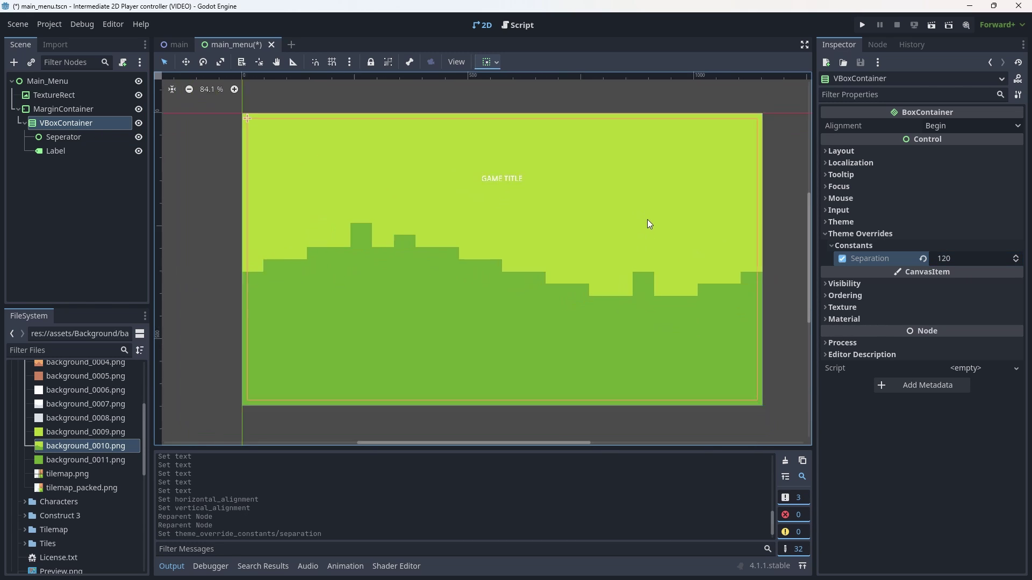
pyautogui.click(979, 258)
pyautogui.write('60')
pyautogui.press('Return')
pyautogui.click(978, 258)
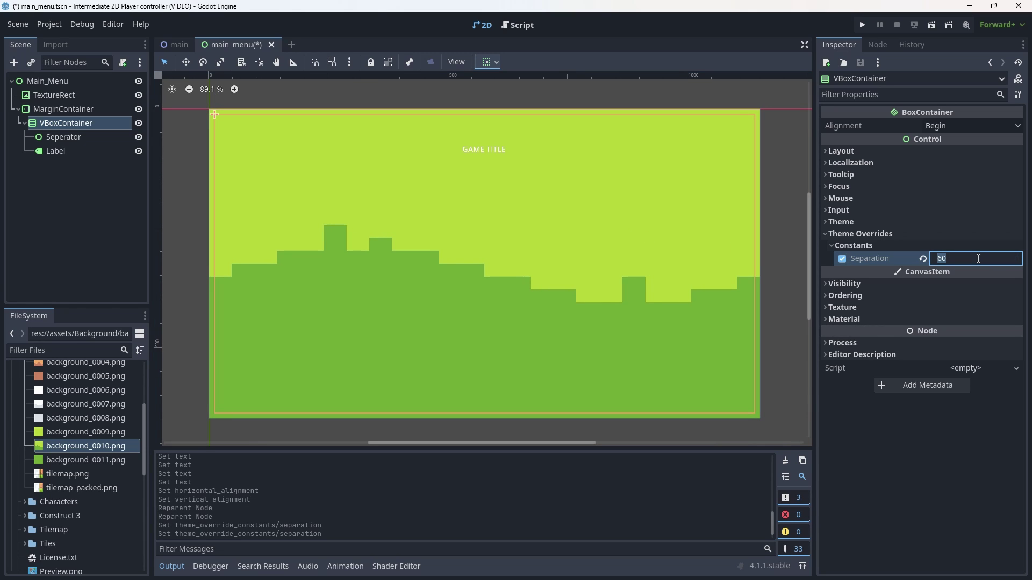
pyautogui.click(846, 221)
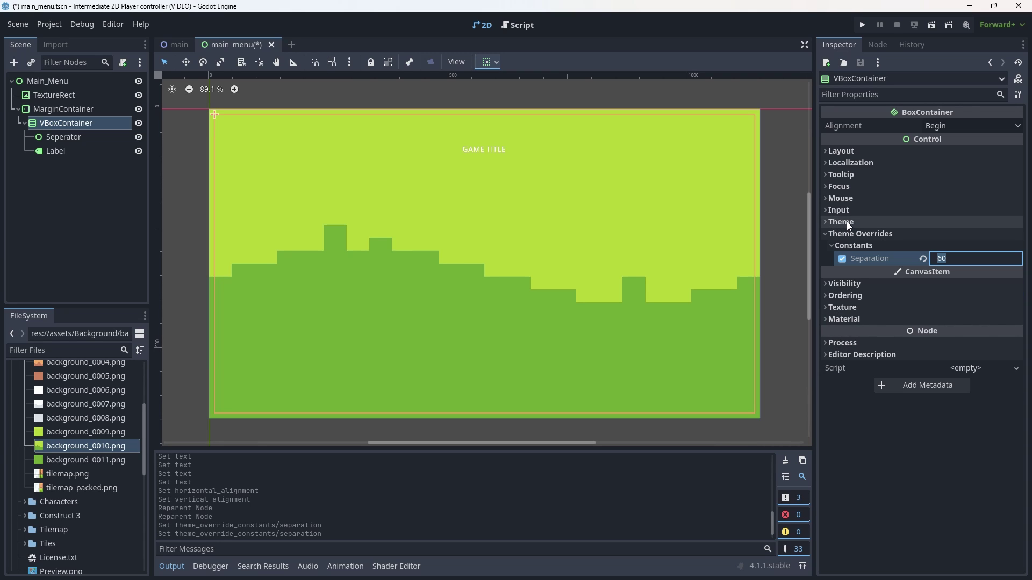
pyautogui.click(846, 222)
pyautogui.click(847, 232)
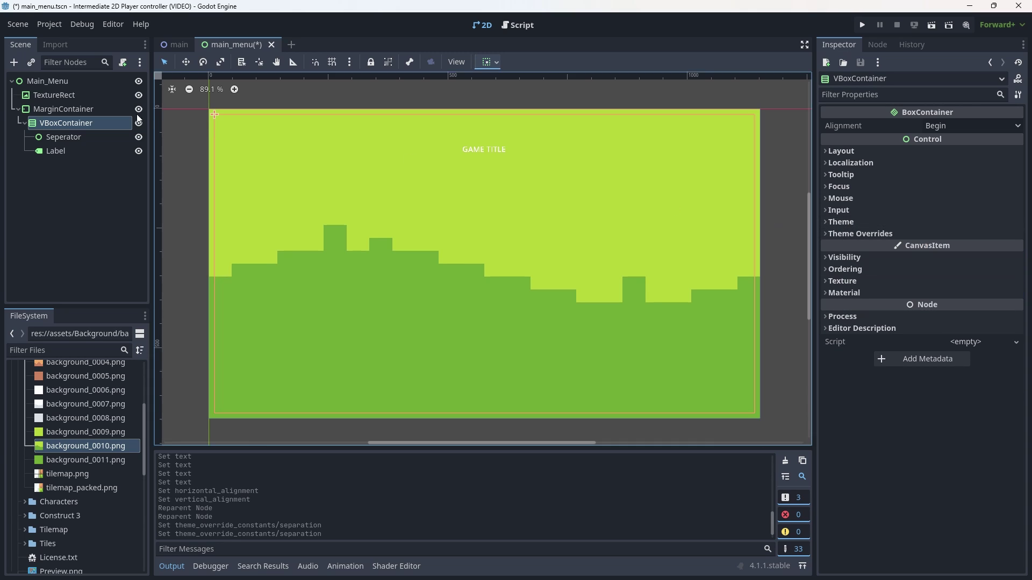
# Step: Override the title Label's font size with 64 px
pyautogui.click(68, 149)
pyautogui.scroll(-4, 838, 408)
pyautogui.click(850, 433)
pyautogui.click(849, 433)
pyautogui.click(836, 440)
pyautogui.scroll(-3, 860, 438)
pyautogui.click(860, 424)
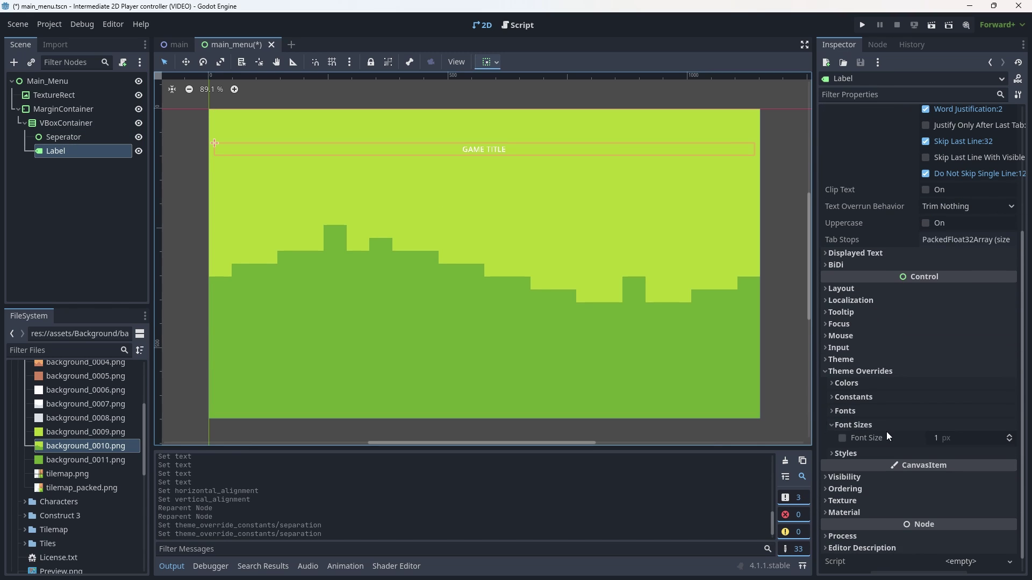
pyautogui.click(965, 438)
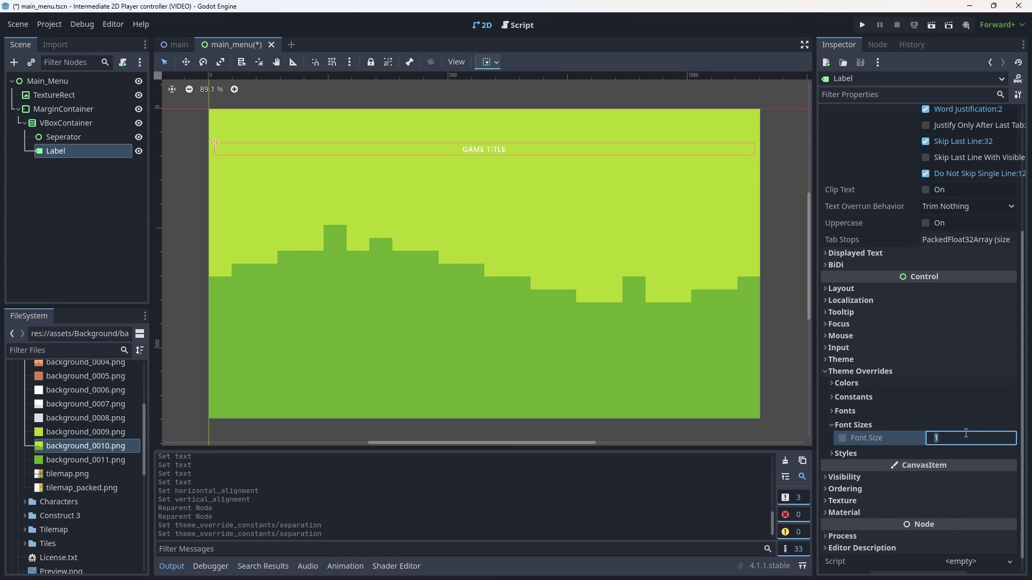
pyautogui.write('64')
pyautogui.press('Return')
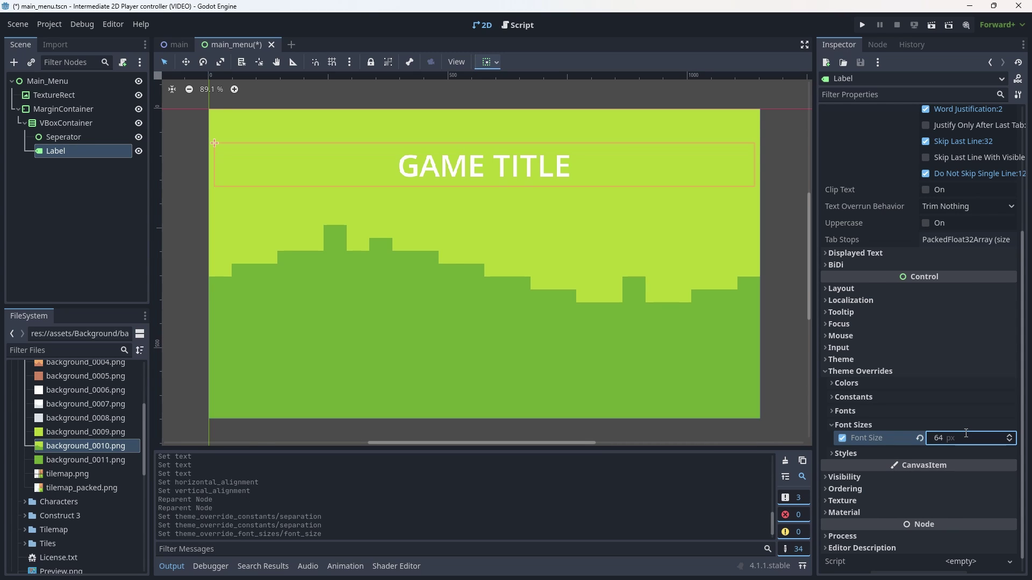
# Step: Give the title Label a new SystemFont override and choose Impact as its font name
pyautogui.click(879, 416)
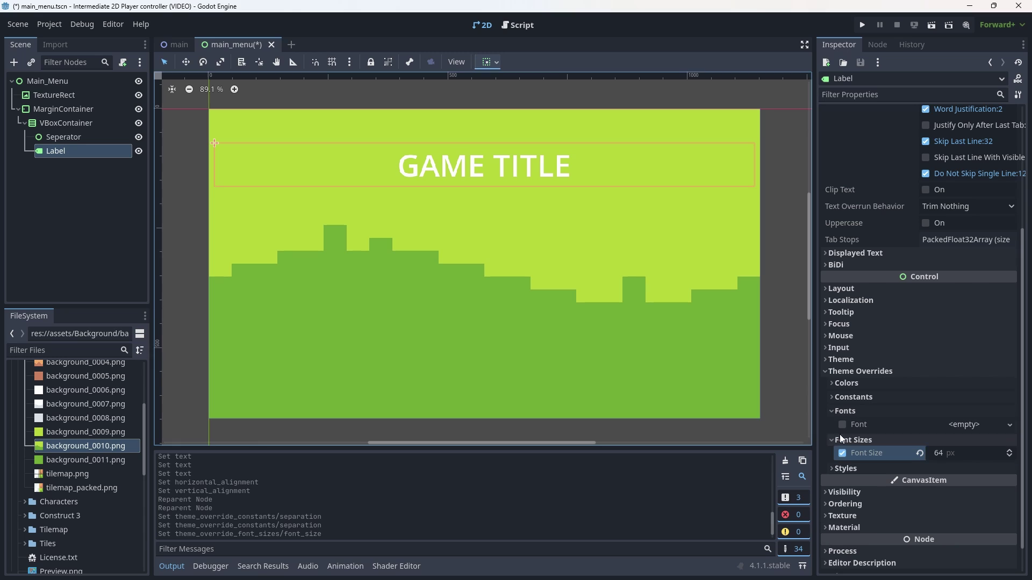
pyautogui.click(959, 424)
pyautogui.click(956, 466)
pyautogui.click(956, 428)
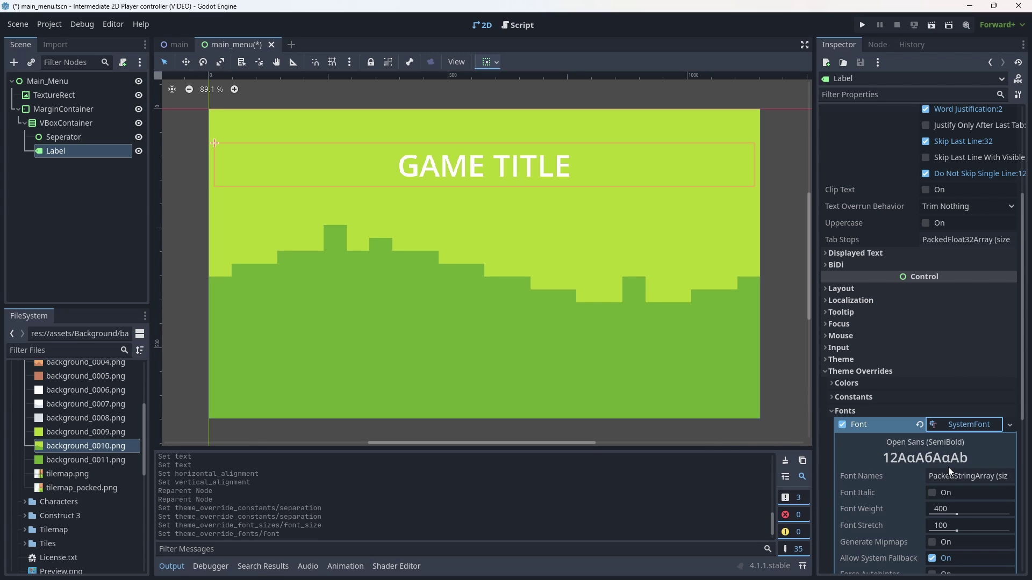
pyautogui.click(950, 477)
pyautogui.click(931, 515)
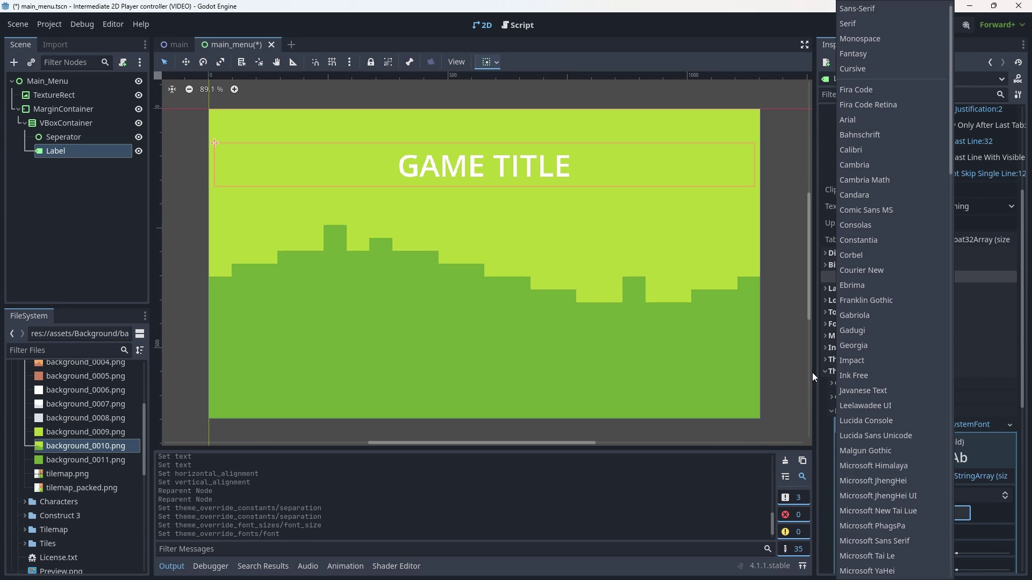
pyautogui.click(858, 363)
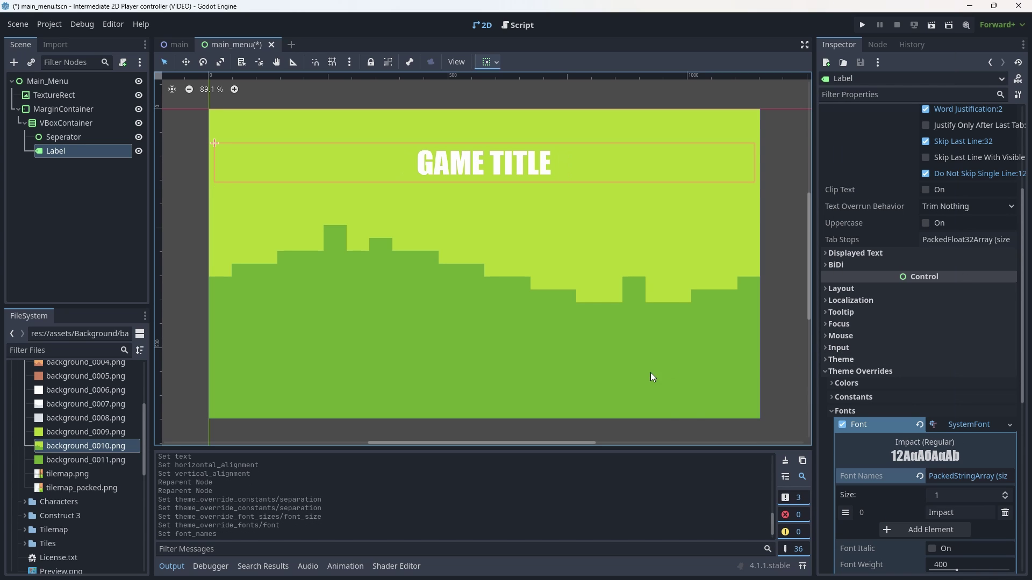
# Step: Override the title Label's outline size with 12 and enable its black font outline color
pyautogui.scroll(-3, 929, 447)
pyautogui.scroll(-2, 892, 499)
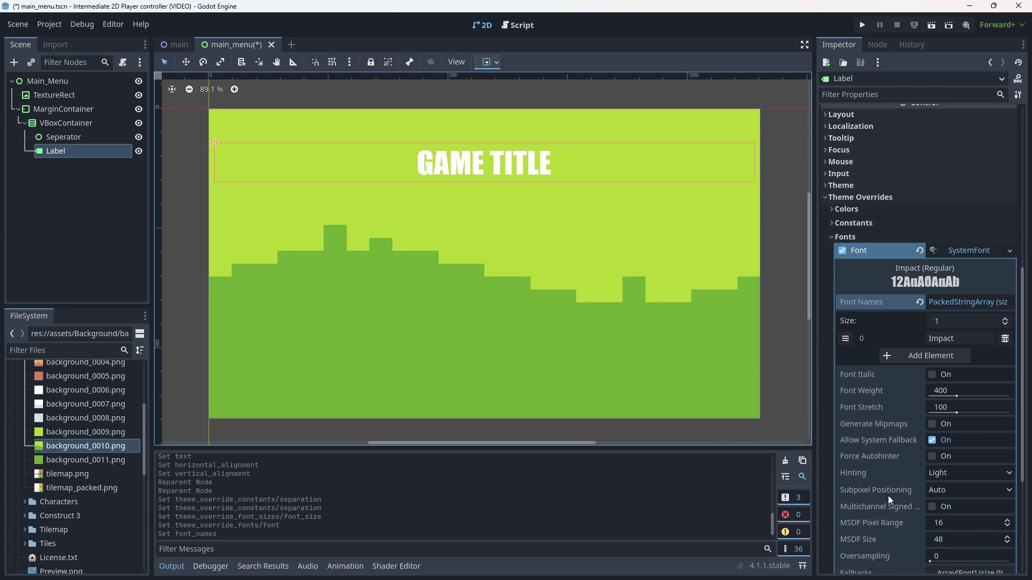
pyautogui.scroll(-4, 902, 404)
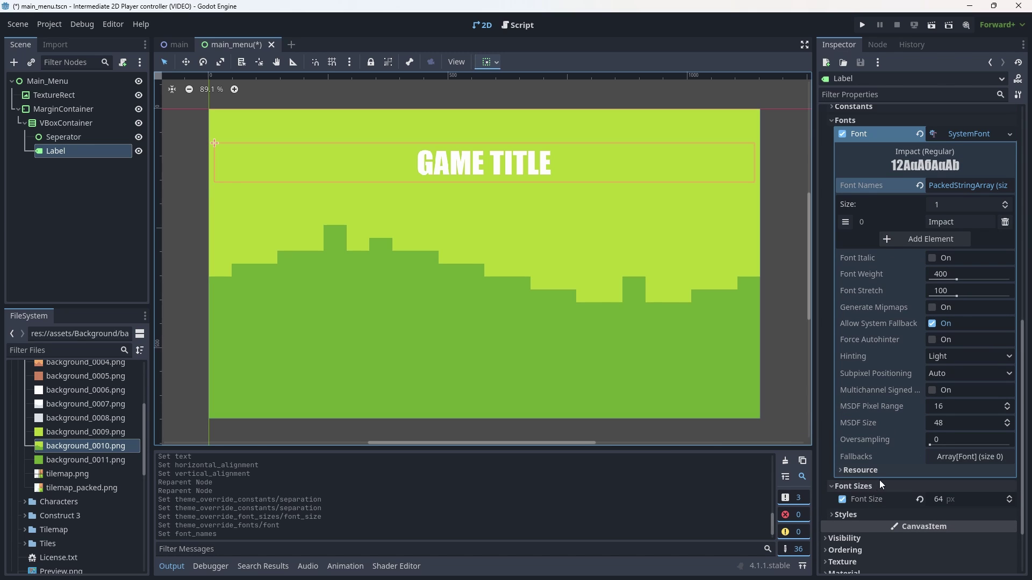
pyautogui.scroll(6, 930, 367)
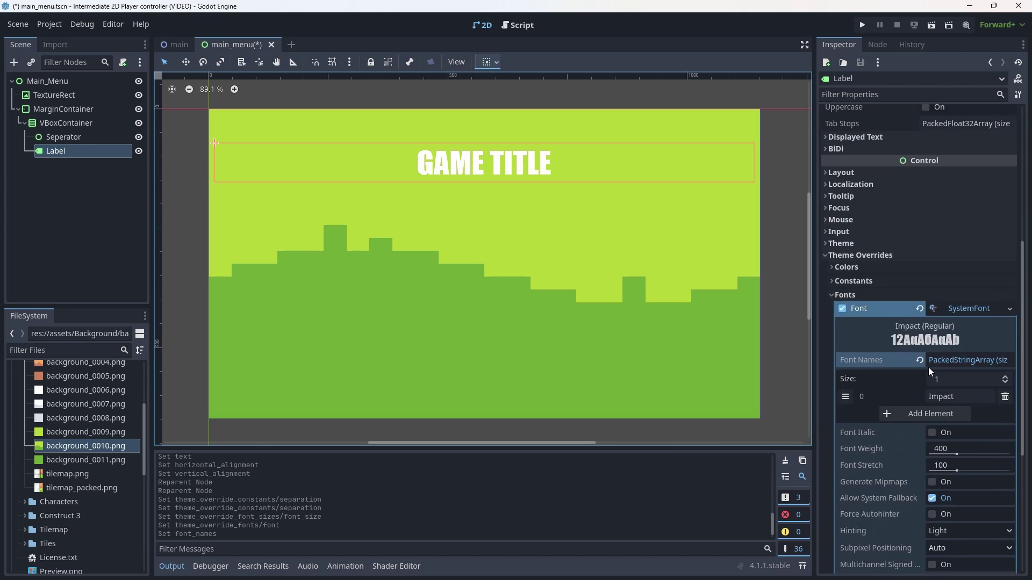
pyautogui.click(854, 281)
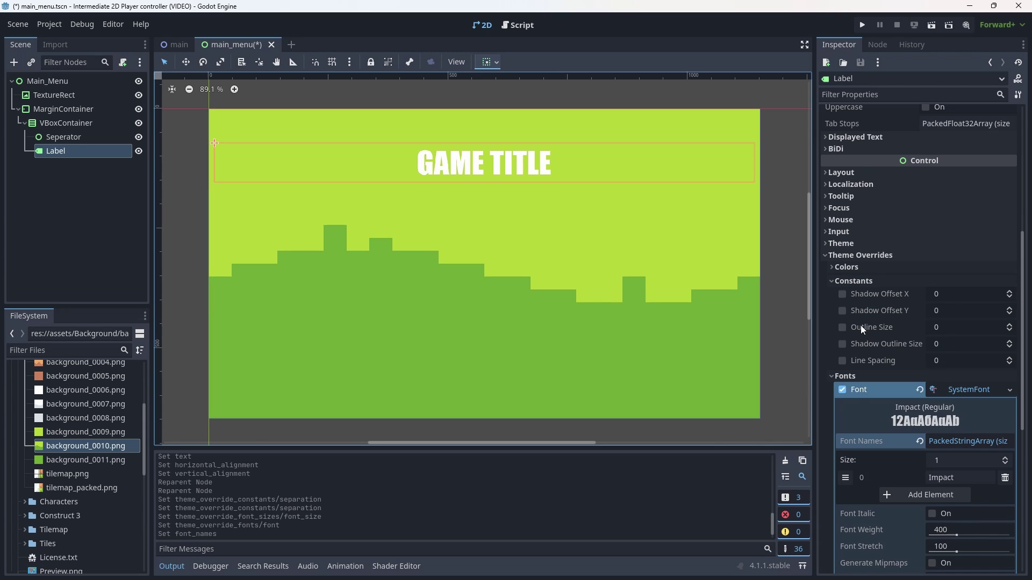
pyautogui.click(842, 328)
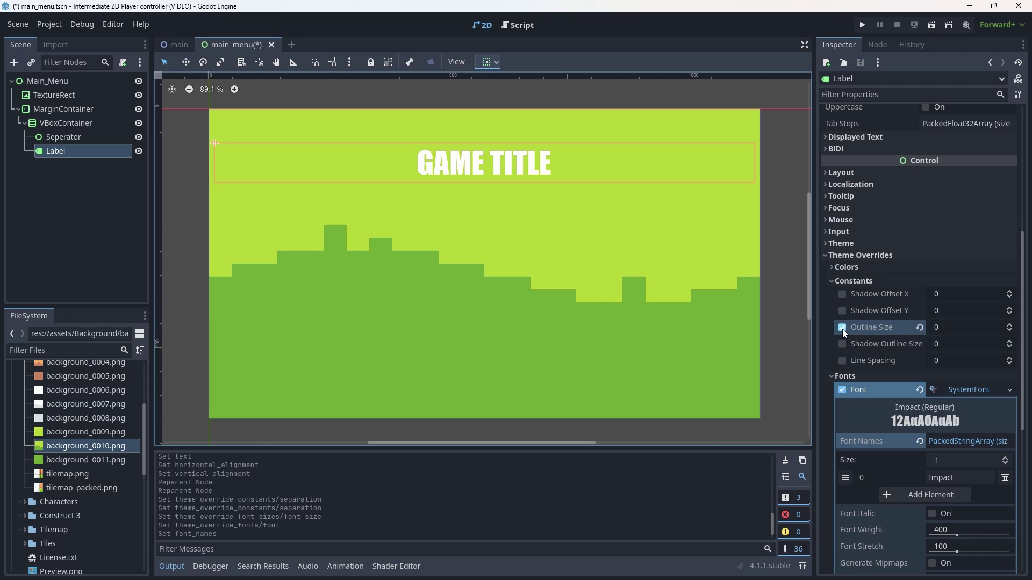
pyautogui.click(944, 327)
pyautogui.write('12')
pyautogui.press('Return')
pyautogui.click(847, 267)
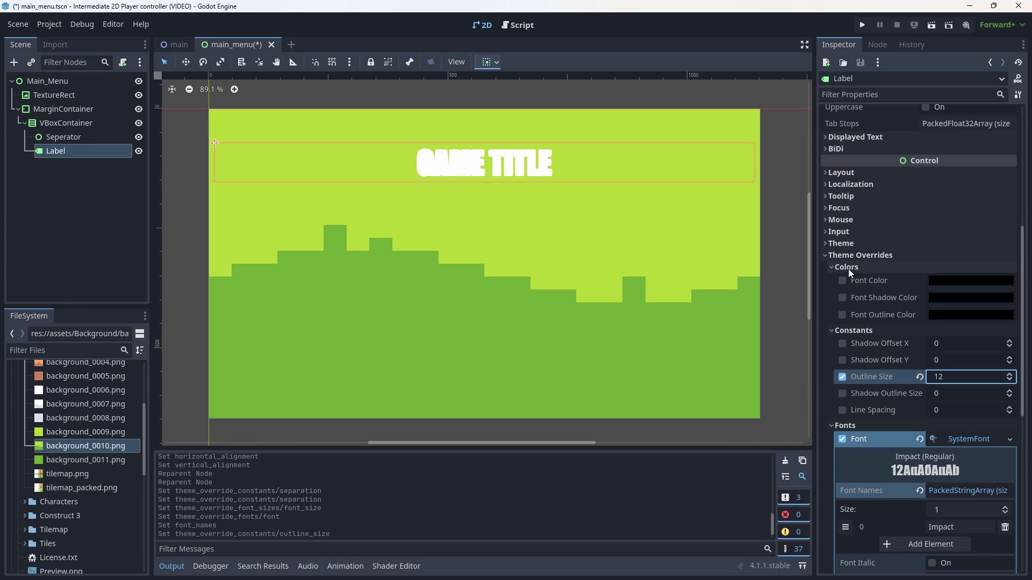
pyautogui.click(842, 315)
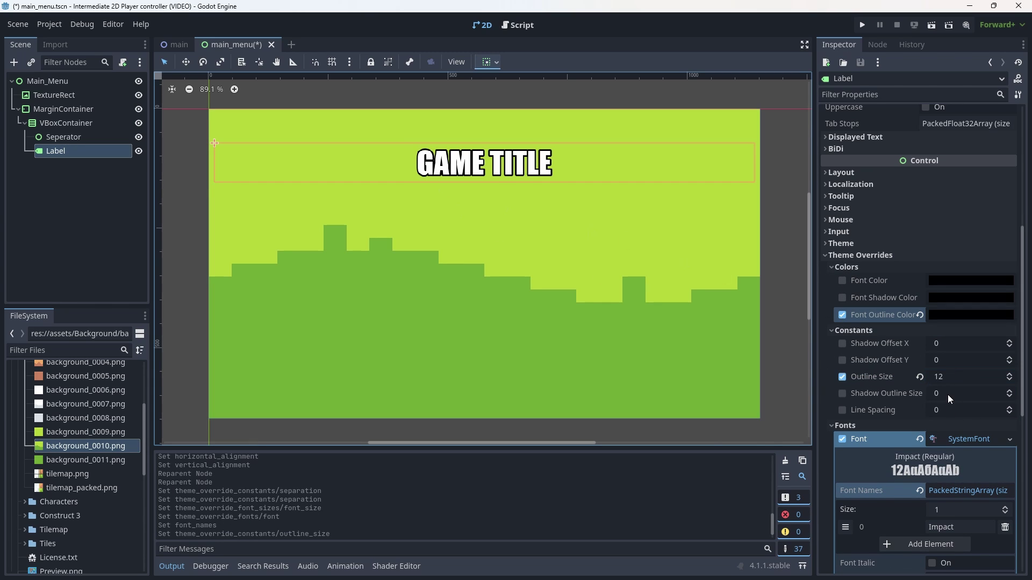
# Step: Increase the title Label's outline size to 24
pyautogui.click(953, 376)
pyautogui.write('24')
pyautogui.press('Return')
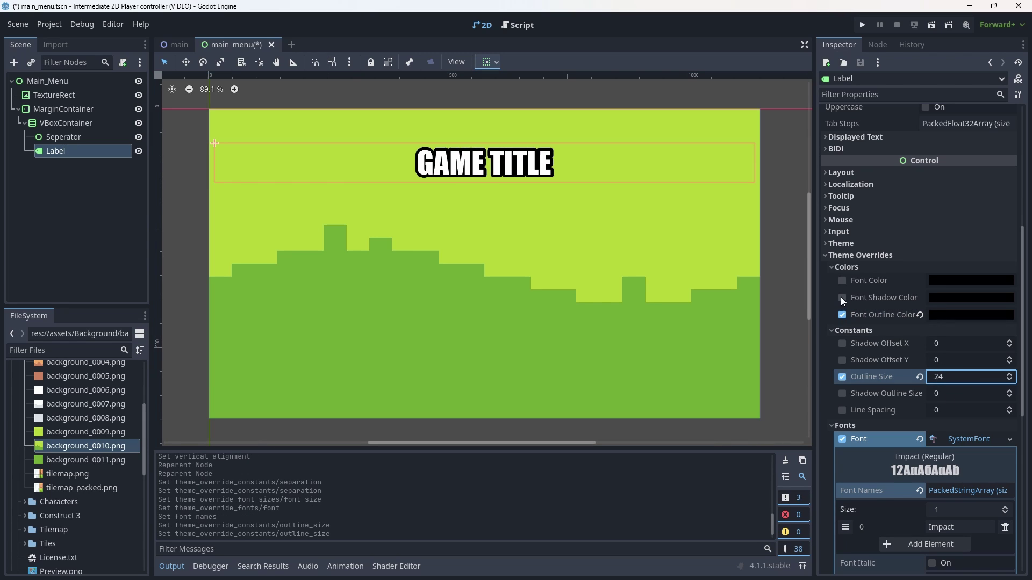
# Step: Enable the title Label's black font shadow color and set its shadow offsets Y and X to 12
pyautogui.click(842, 298)
pyautogui.click(941, 355)
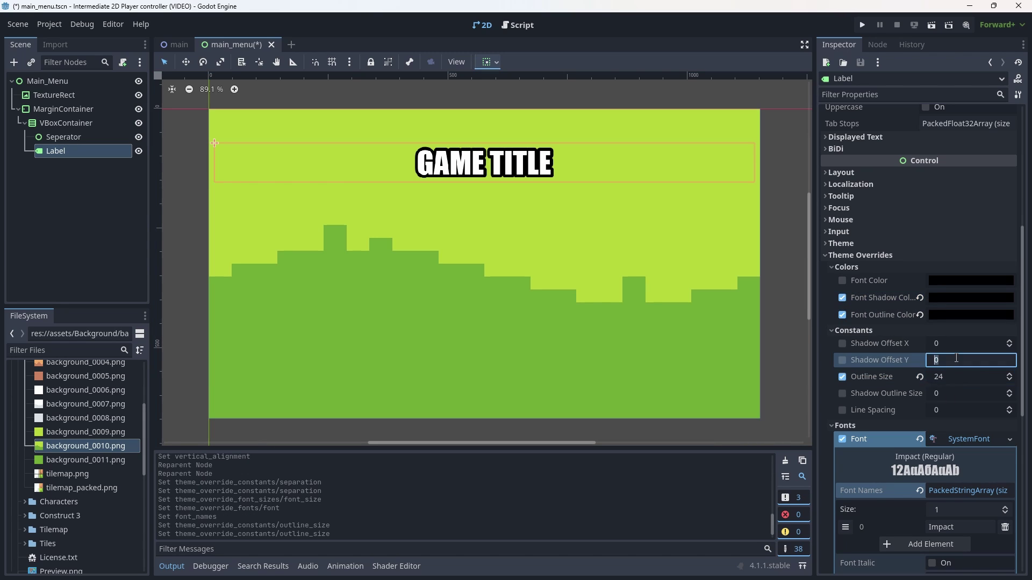
pyautogui.write('12')
pyautogui.press('Return')
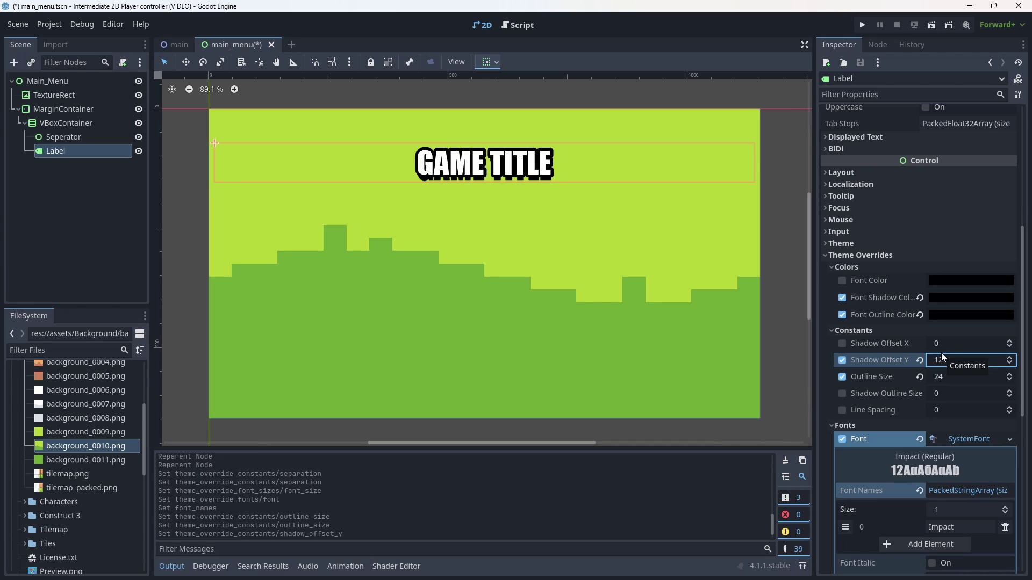
pyautogui.click(942, 344)
pyautogui.write('12')
pyautogui.press('Return')
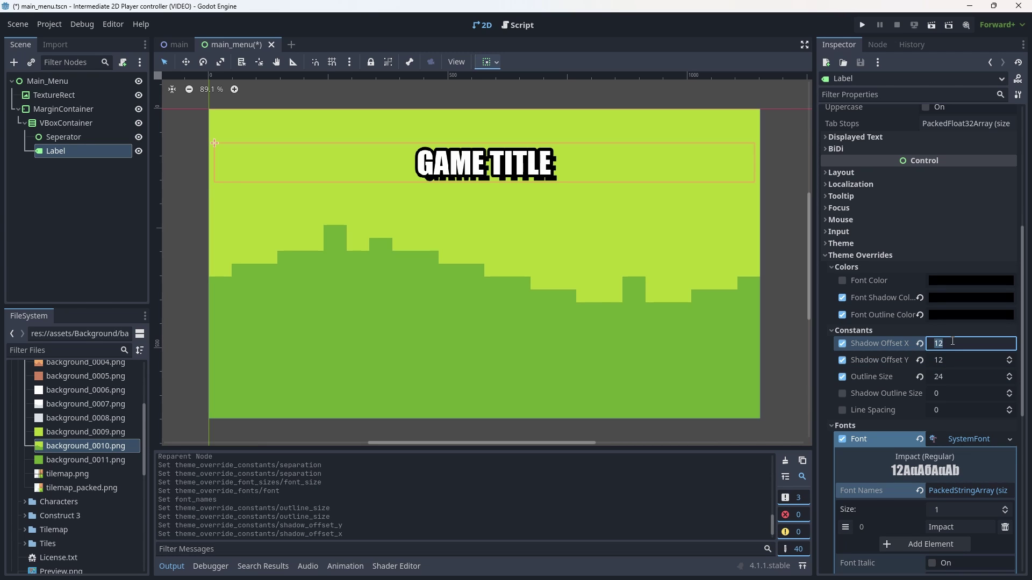
# Step: Reduce both the X and Y shadow offsets of the title Label to 6
pyautogui.write('6')
pyautogui.click(946, 358)
pyautogui.write('6')
pyautogui.press('Return')
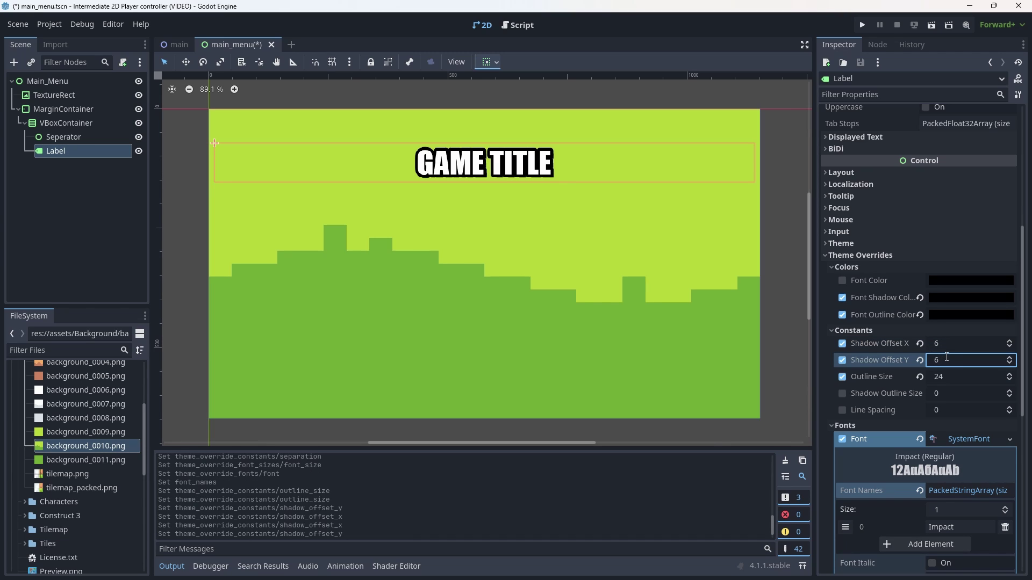
# Step: Set the title Label's X and Y shadow offsets to 8
pyautogui.click(941, 347)
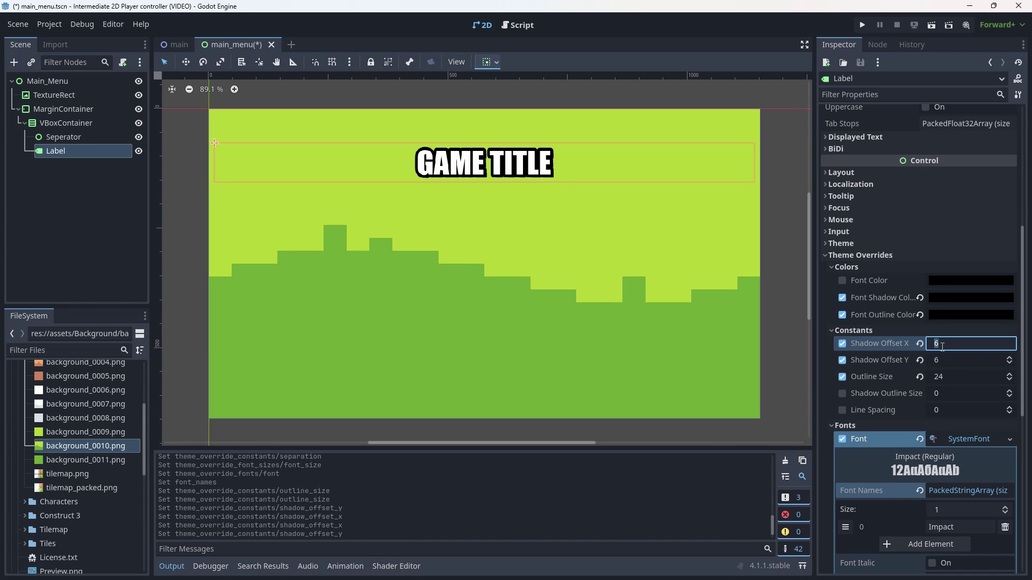
pyautogui.write('8')
pyautogui.click(955, 360)
pyautogui.write('8')
pyautogui.press('Return')
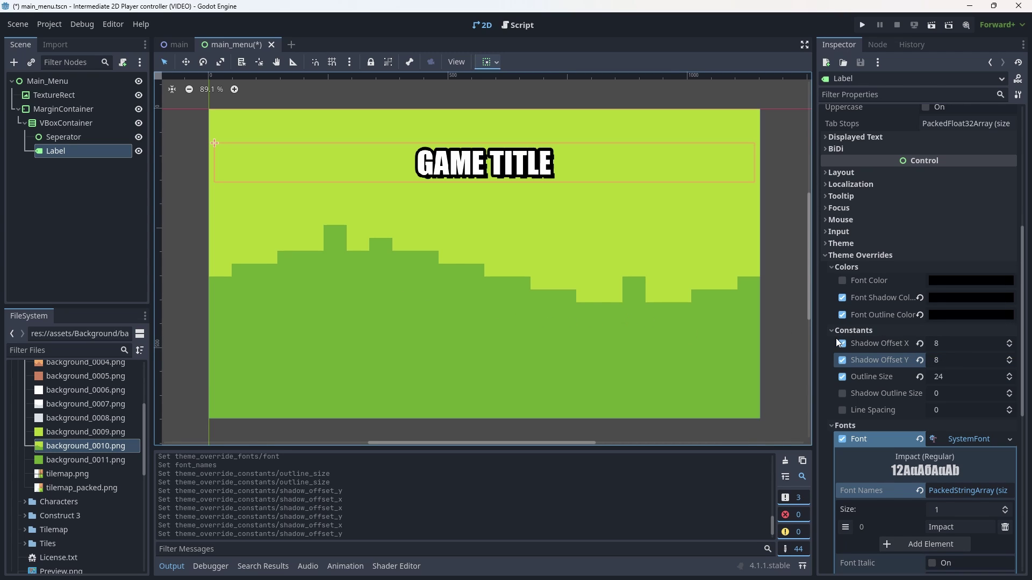
# Step: Turn off the title Label's X and Y shadow offset overrides and deselect the Label
pyautogui.click(839, 339)
pyautogui.click(841, 359)
pyautogui.click(842, 343)
pyautogui.click(90, 203)
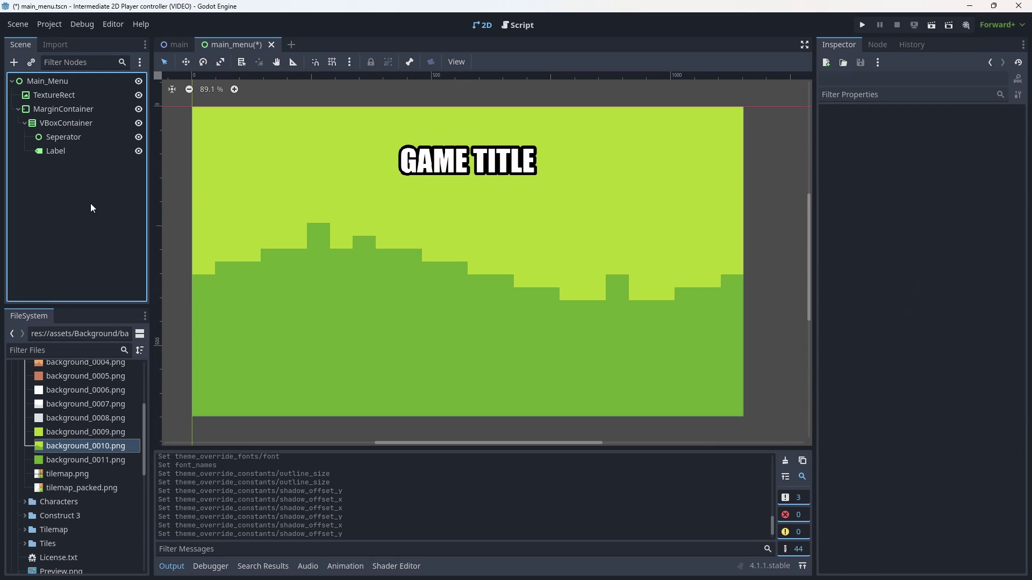
# Step: Collapse the VBoxContainer branch holding the title in the scene tree
pyautogui.click(57, 152)
pyautogui.click(121, 243)
pyautogui.click(24, 123)
pyautogui.click(25, 123)
pyautogui.click(25, 123)
# Step: Add an HBoxContainer under the MarginContainer and set its alignment to Center
pyautogui.click(64, 109)
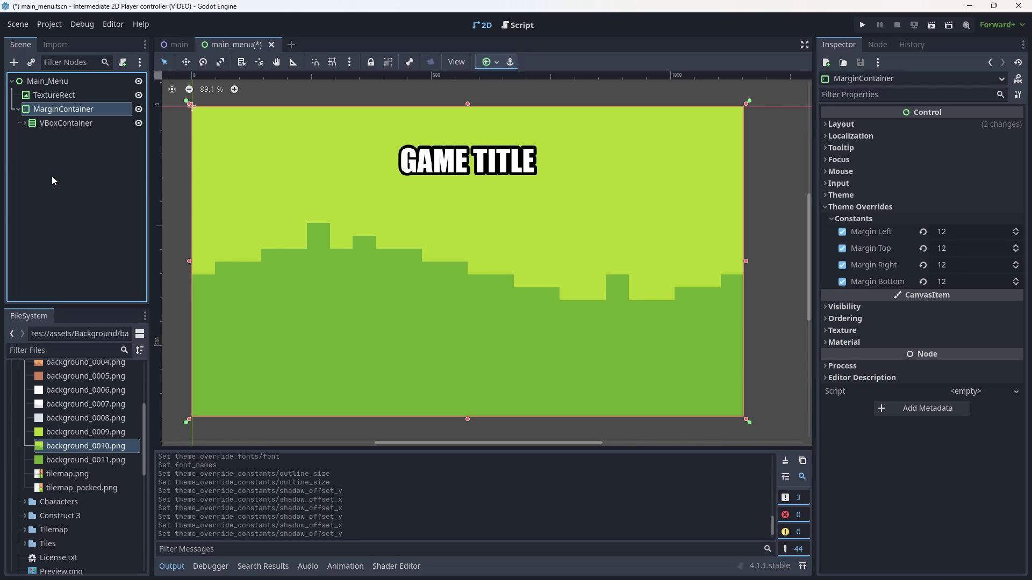
pyautogui.hotkey('ctrl', 'a')
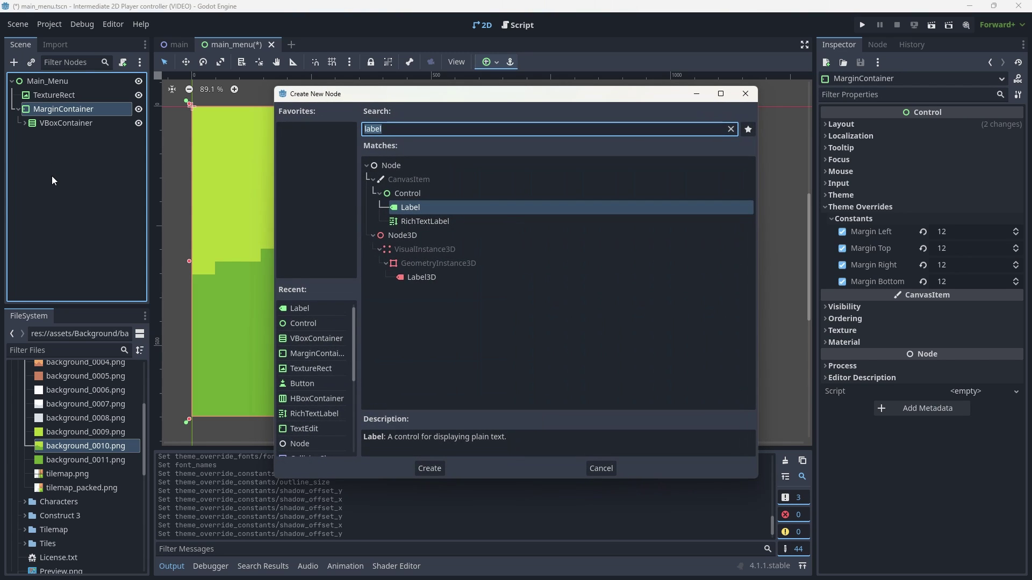
pyautogui.write('hab')
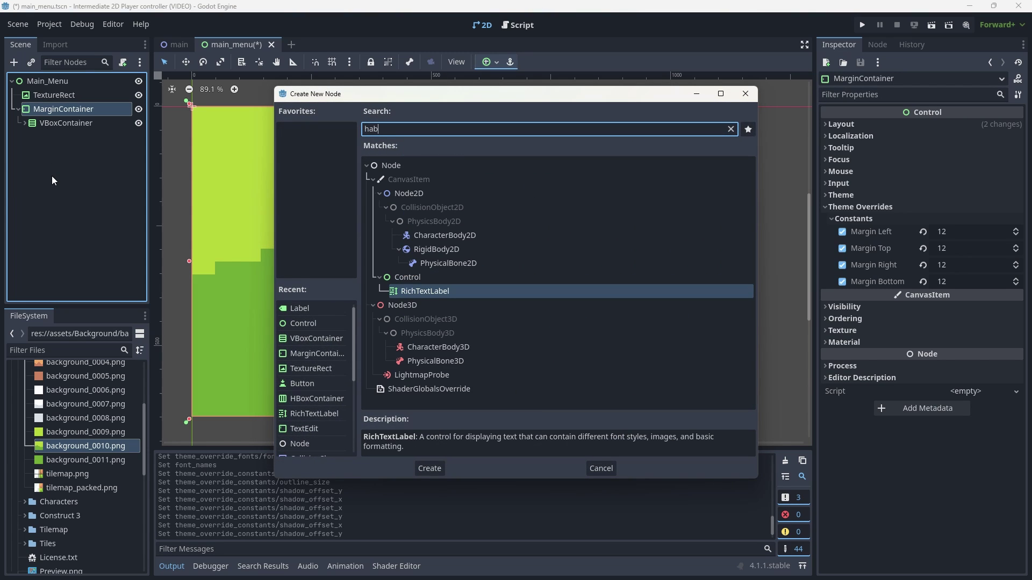
pyautogui.press('BackSpace')
pyautogui.press('BackSpace')
pyautogui.write('bo')
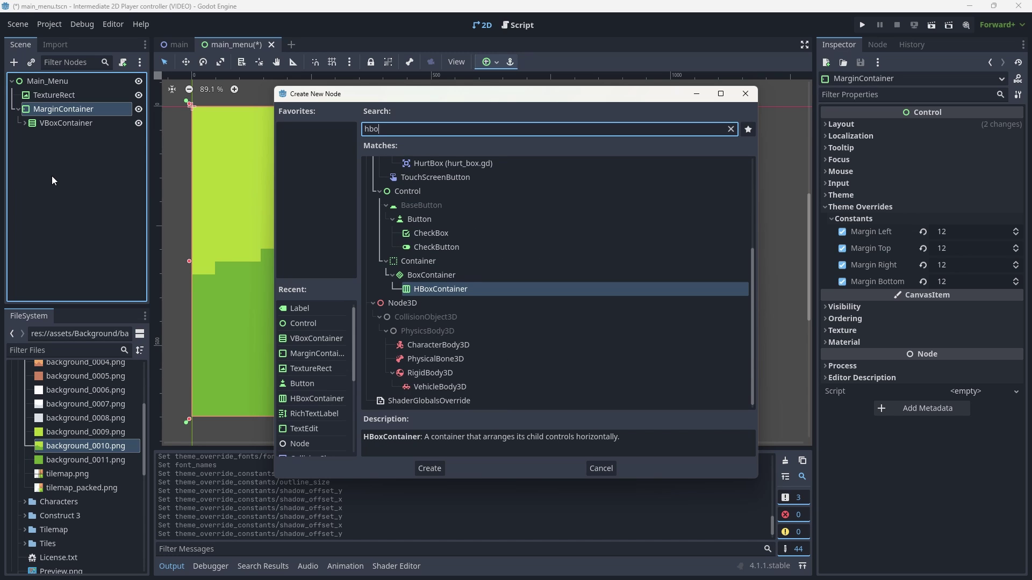
pyautogui.write('x')
pyautogui.press('Return')
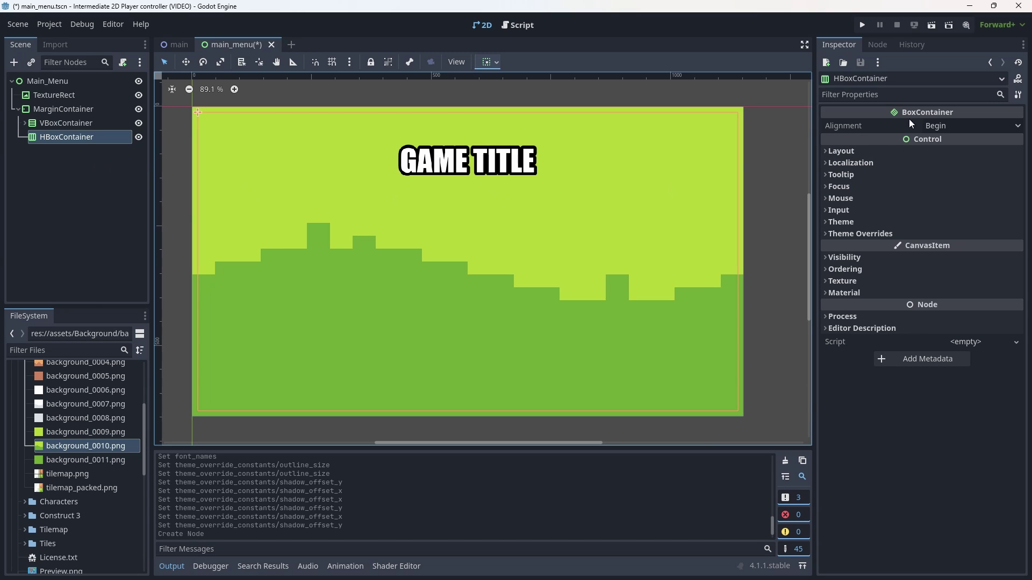
pyautogui.click(943, 125)
pyautogui.click(948, 157)
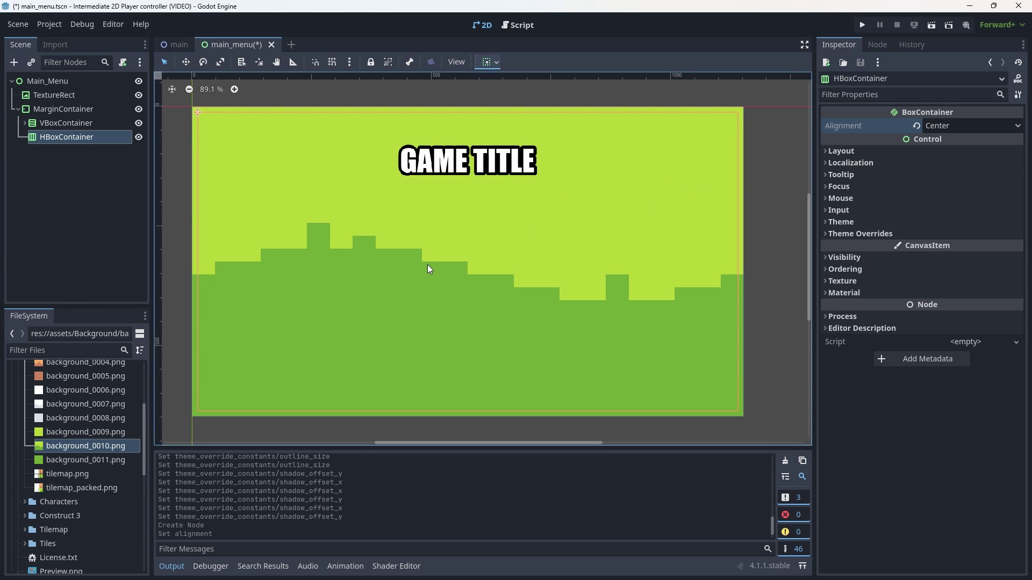
# Step: Add a VBoxContainer under the HBoxContainer and set its alignment to Center
pyautogui.click(33, 165)
pyautogui.click(47, 137)
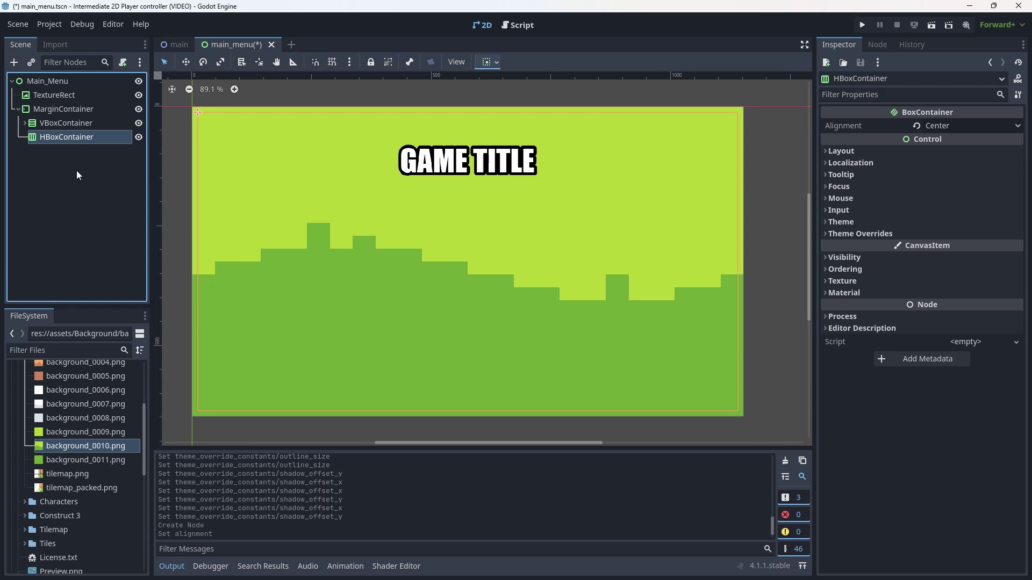
pyautogui.hotkey('ctrl', 'a')
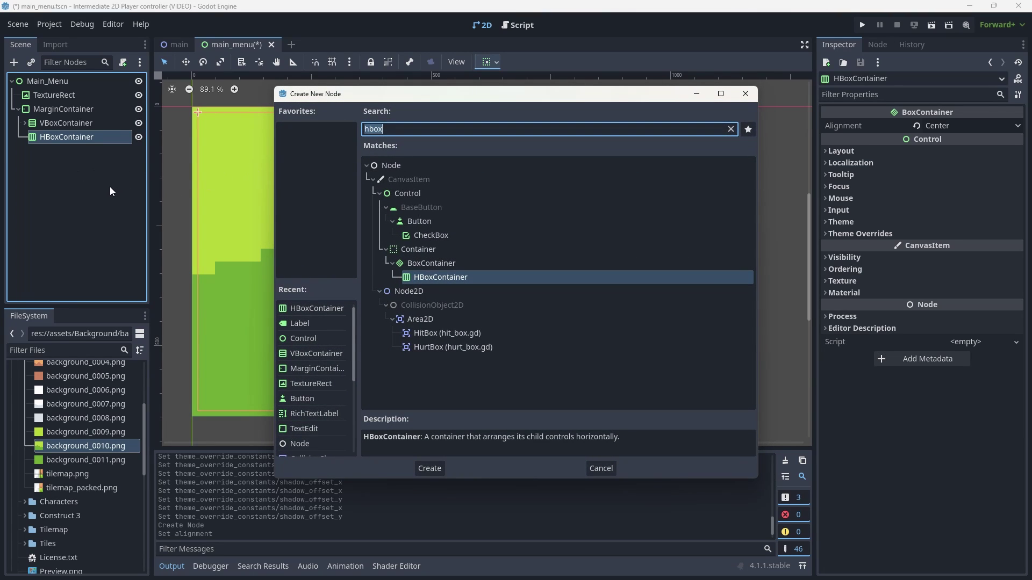
pyautogui.write('vbo')
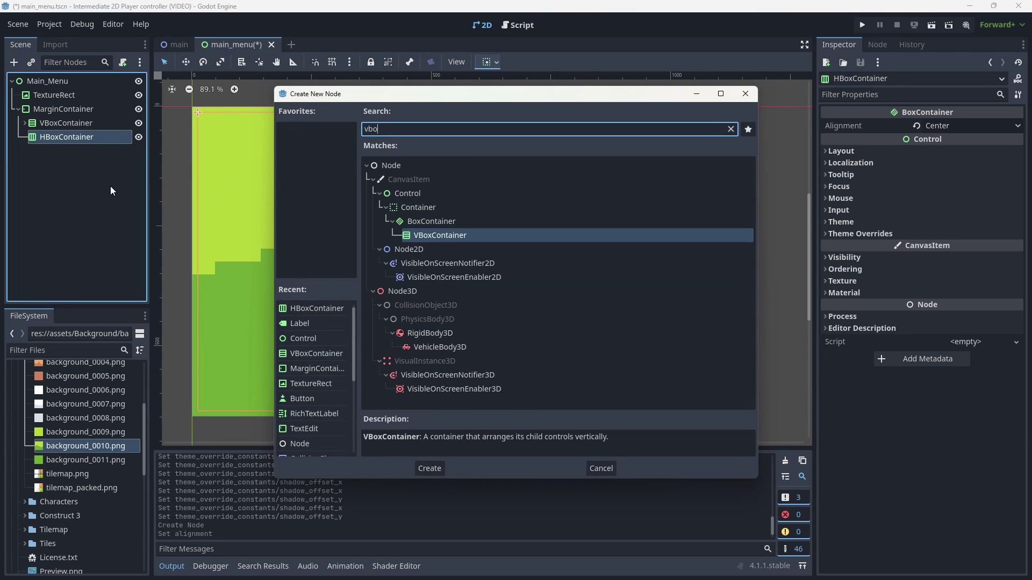
pyautogui.press('Return')
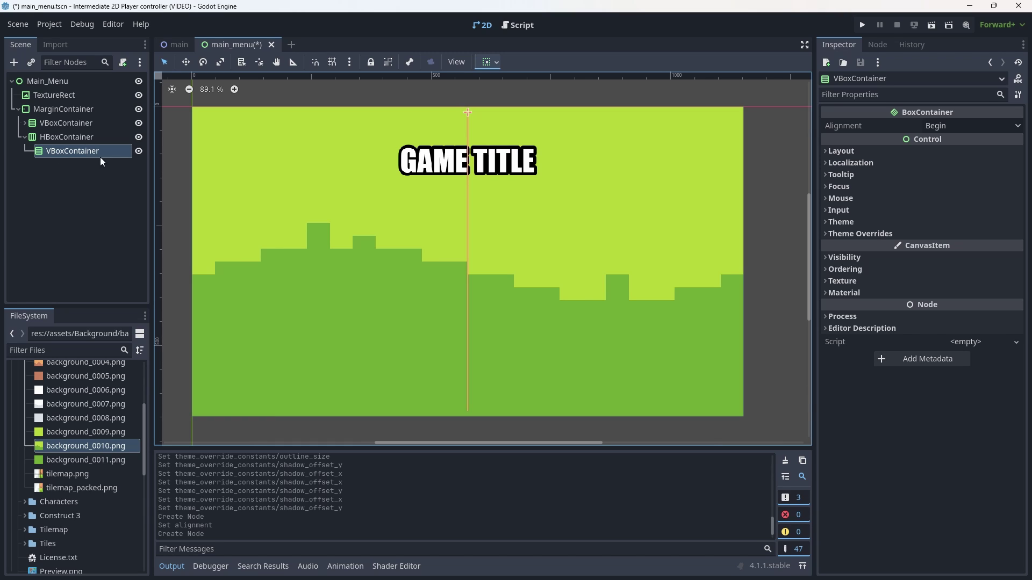
pyautogui.click(958, 119)
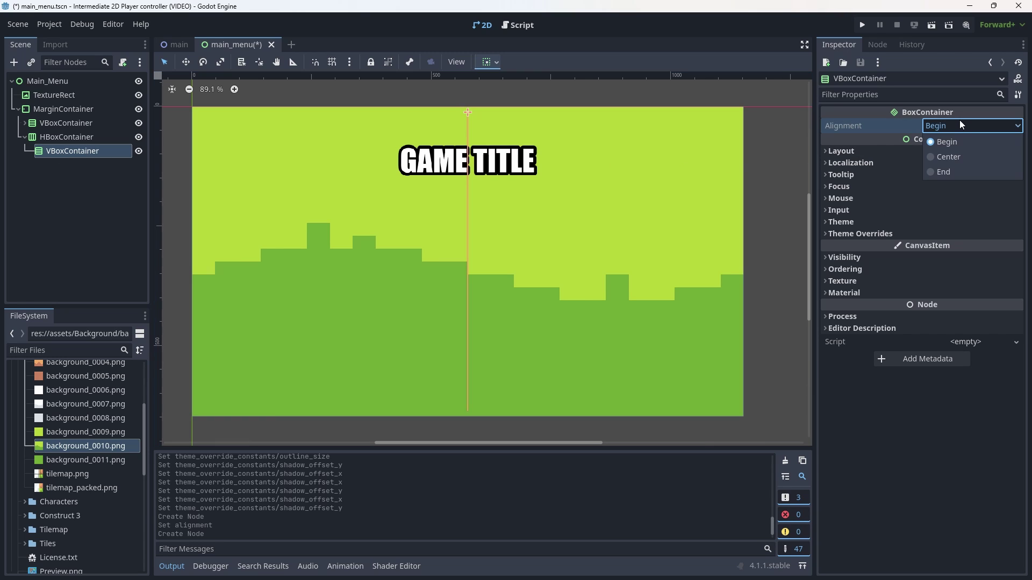
pyautogui.click(949, 151)
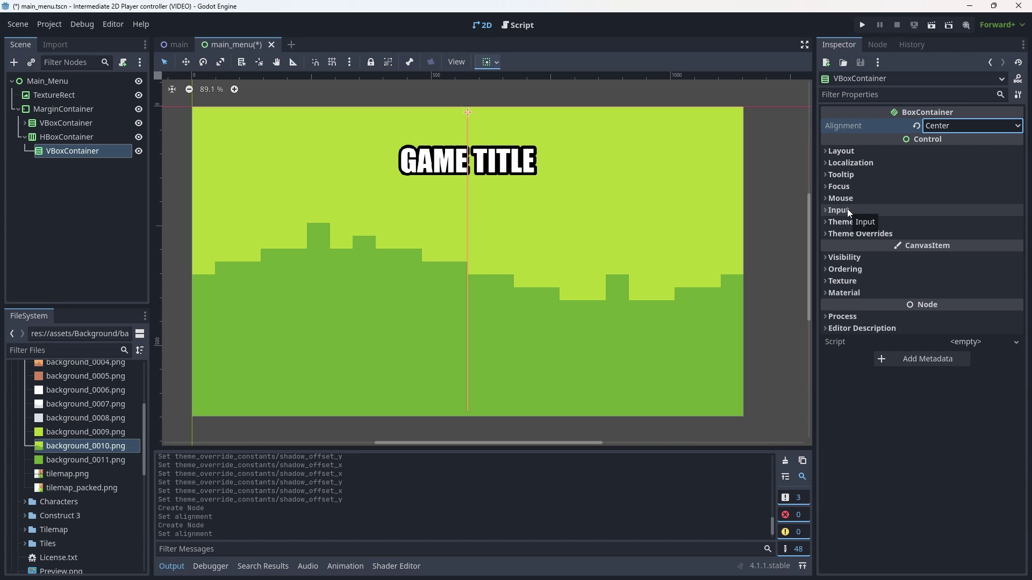
# Step: Override the new VBoxContainer's separation constant with 18 and deselect the container
pyautogui.click(856, 234)
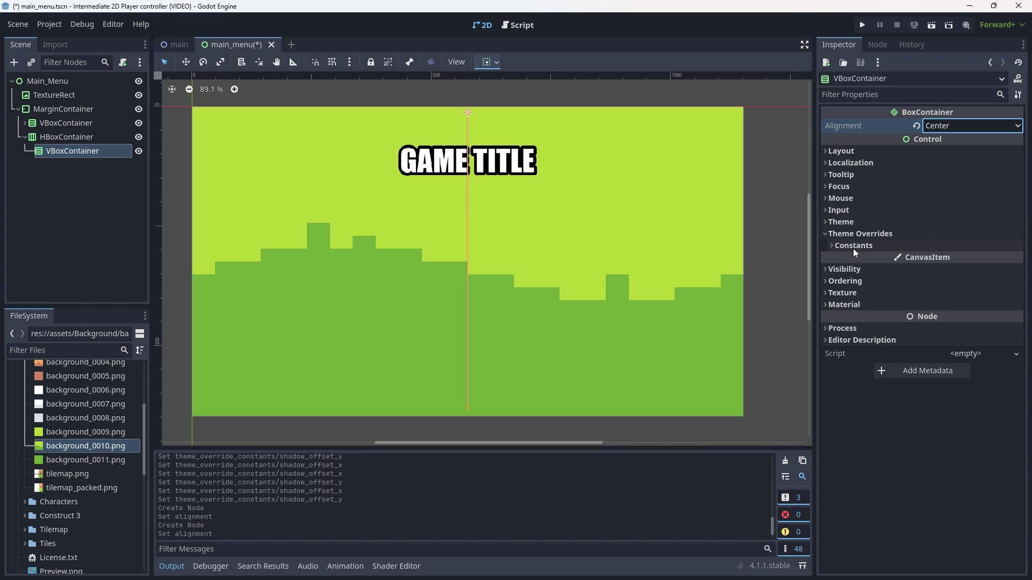
pyautogui.click(853, 246)
pyautogui.click(947, 257)
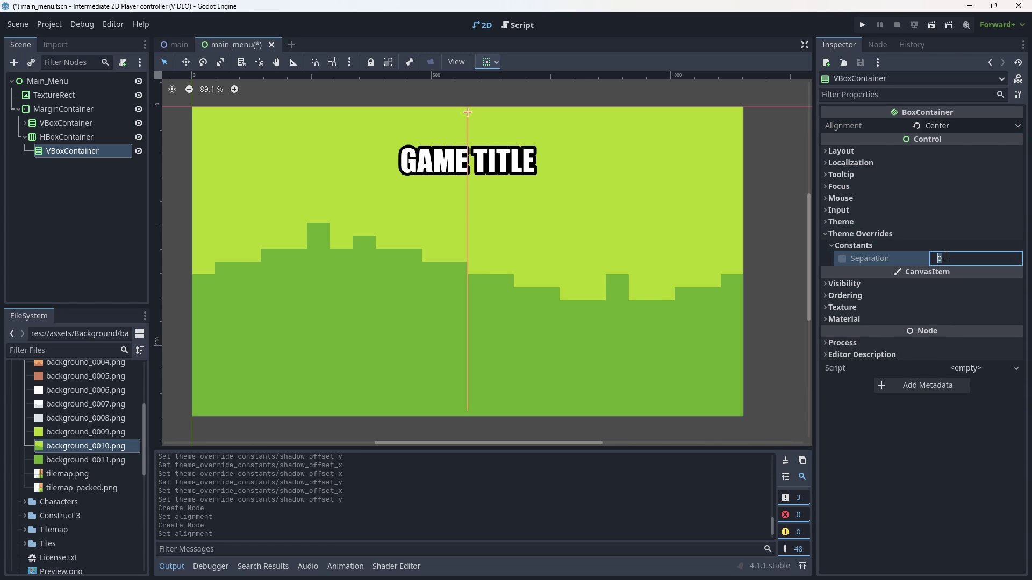
pyautogui.write('18')
pyautogui.press('Return')
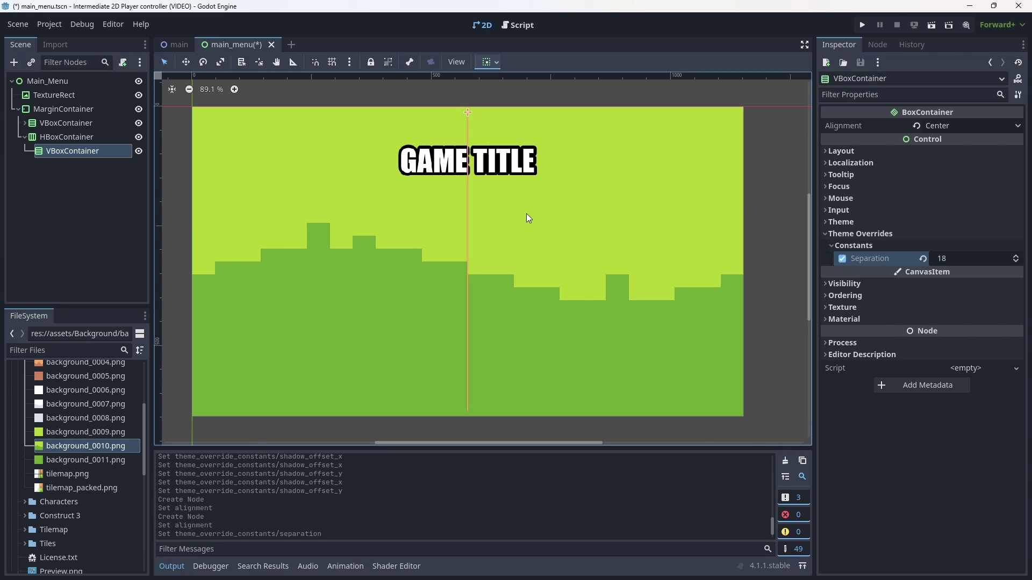
pyautogui.click(64, 178)
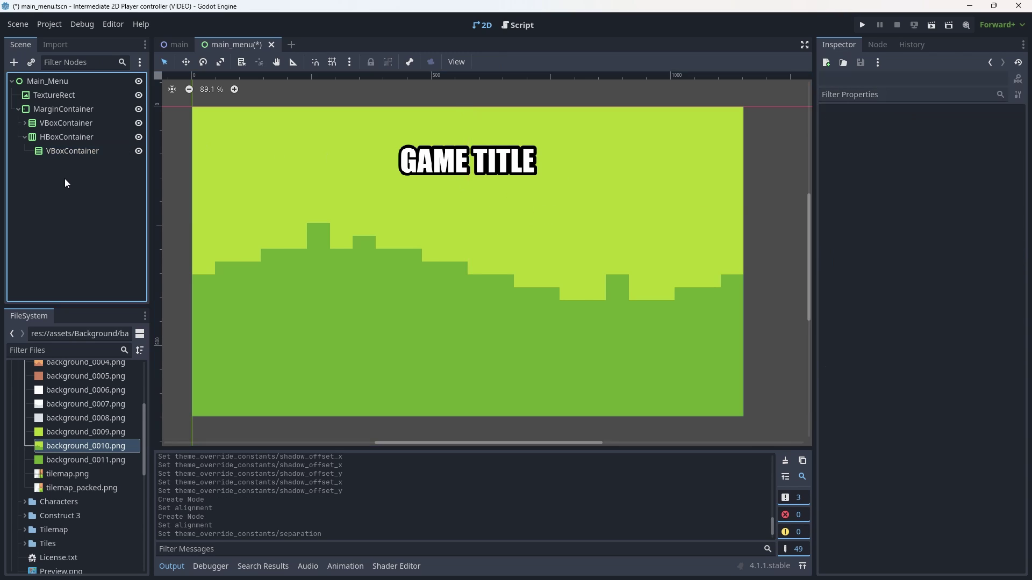
# Step: Duplicate the Seperator node above the title Label and move the copy into the VBoxContainer under the HBoxContainer
pyautogui.click(25, 122)
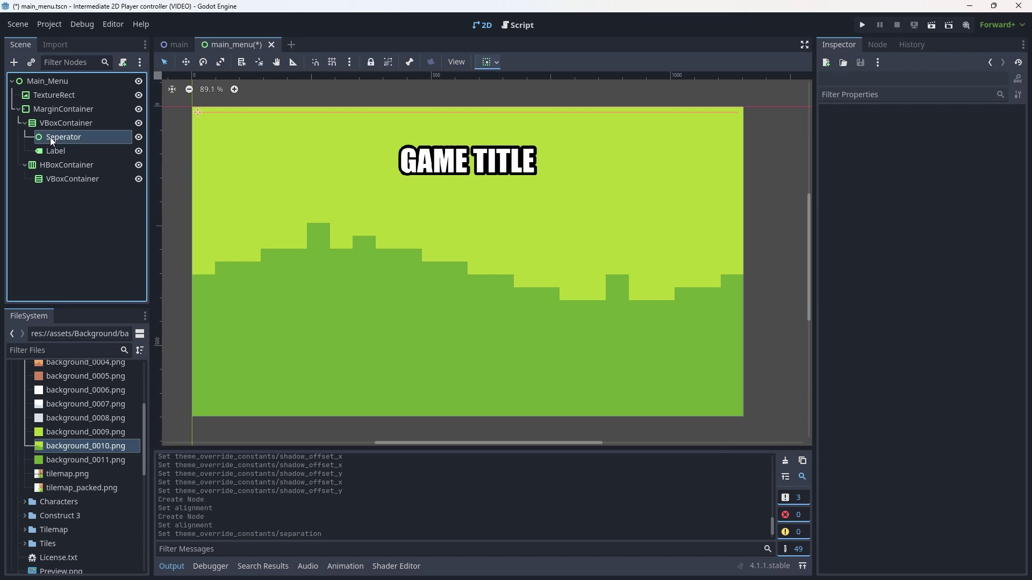
pyautogui.click(50, 137)
pyautogui.hotkey('ctrl', 'd')
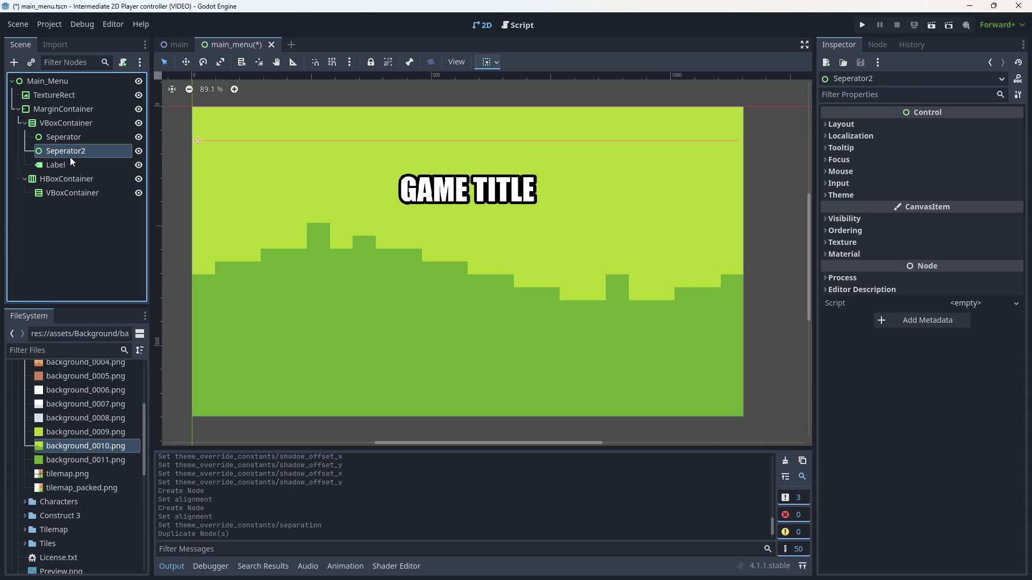
pyautogui.moveTo(69, 151); pyautogui.dragTo(81, 195)
pyautogui.moveTo(76, 196); pyautogui.dragTo(75, 180)
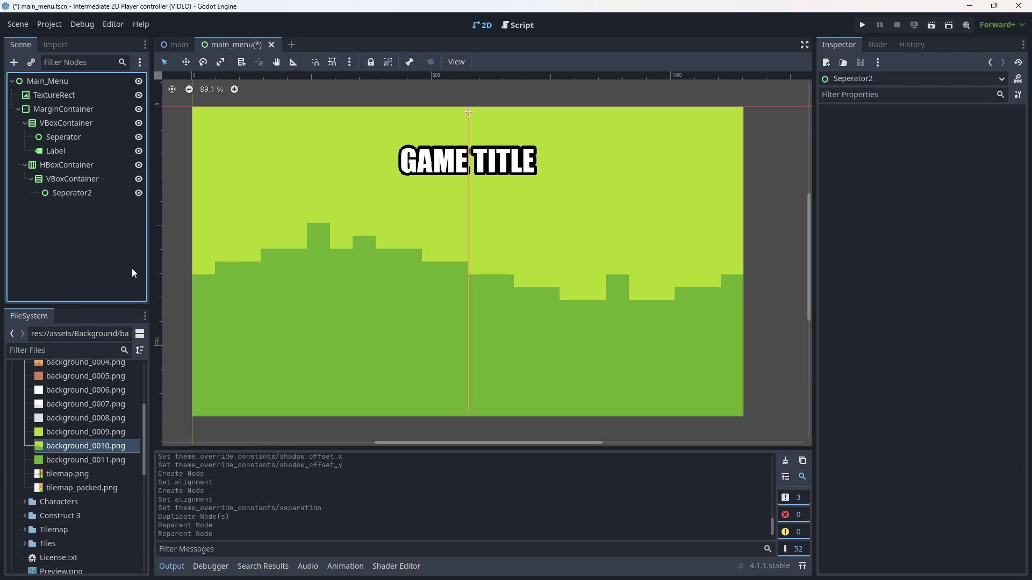
# Step: Add a Button node to the VBoxContainer under the HBoxContainer
pyautogui.click(77, 196)
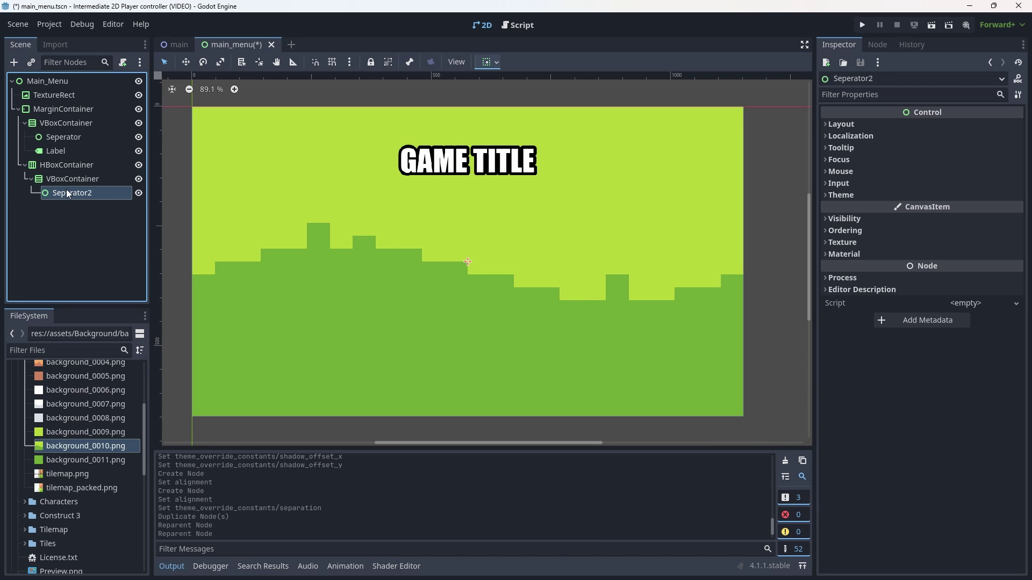
pyautogui.press('Up')
pyautogui.hotkey('ctrl', 'a')
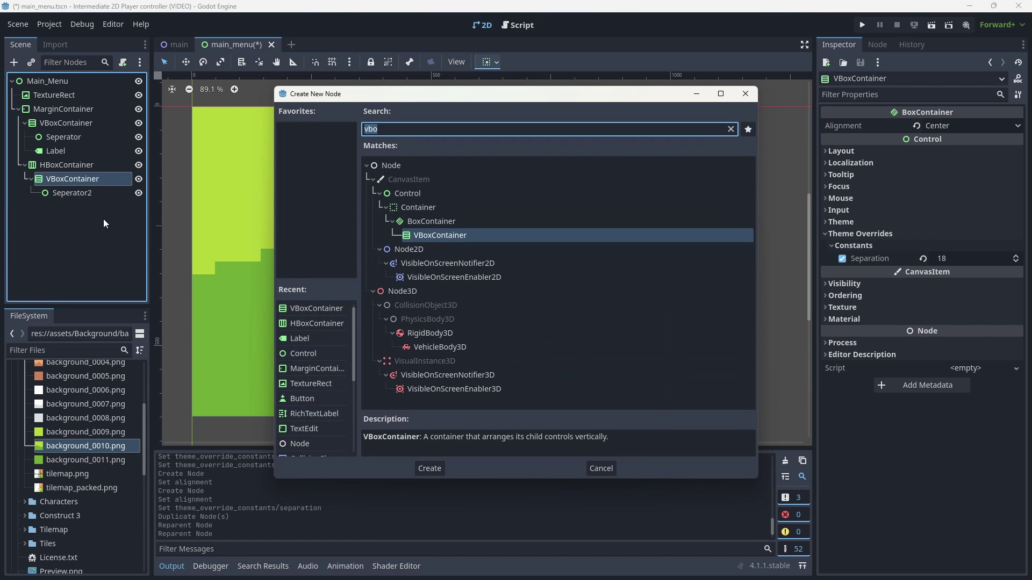
pyautogui.write('button')
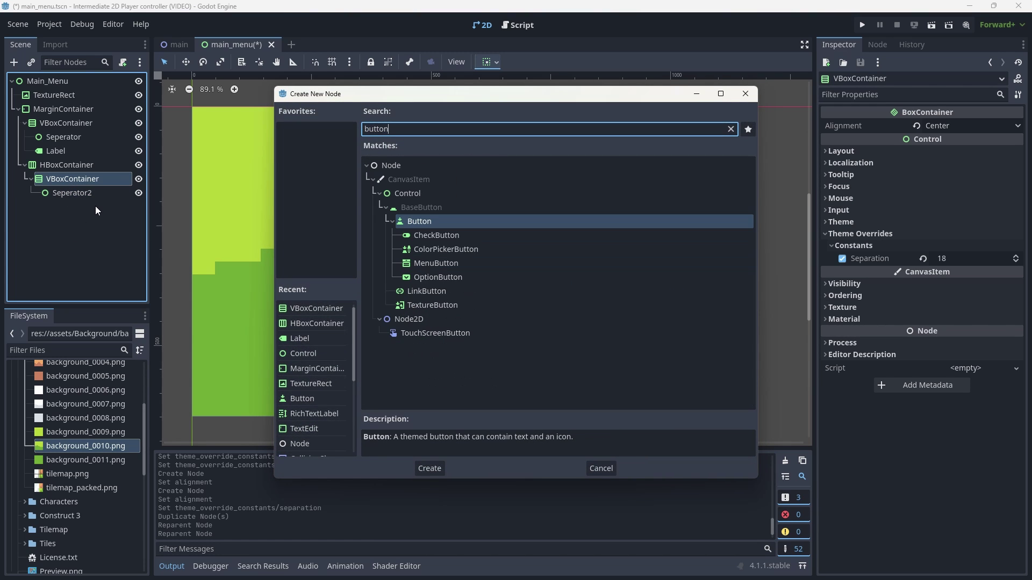
pyautogui.press('Return')
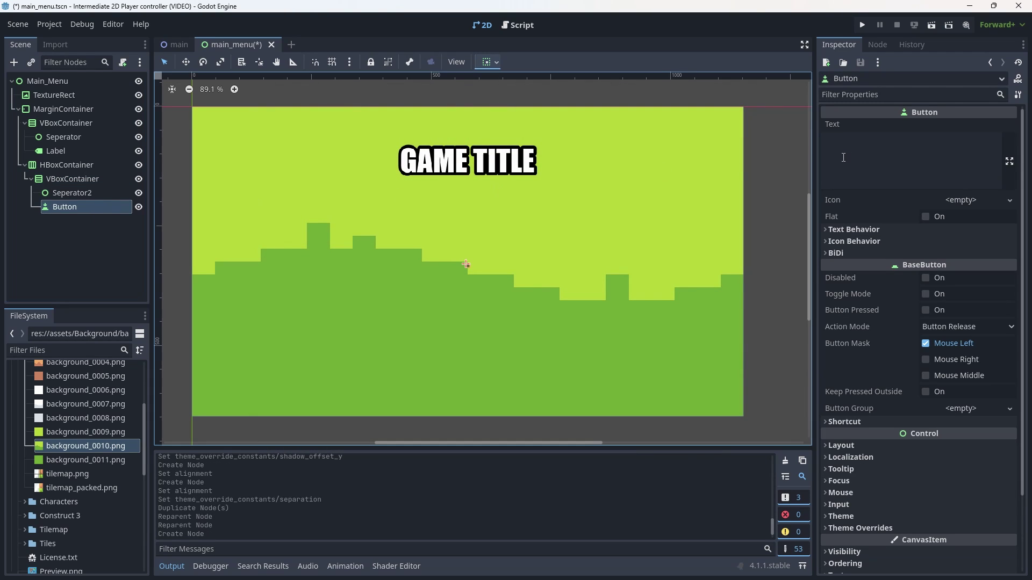
# Step: Set the new Button's text to "BUTTON 1" and keep the Button selected
pyautogui.click(840, 157)
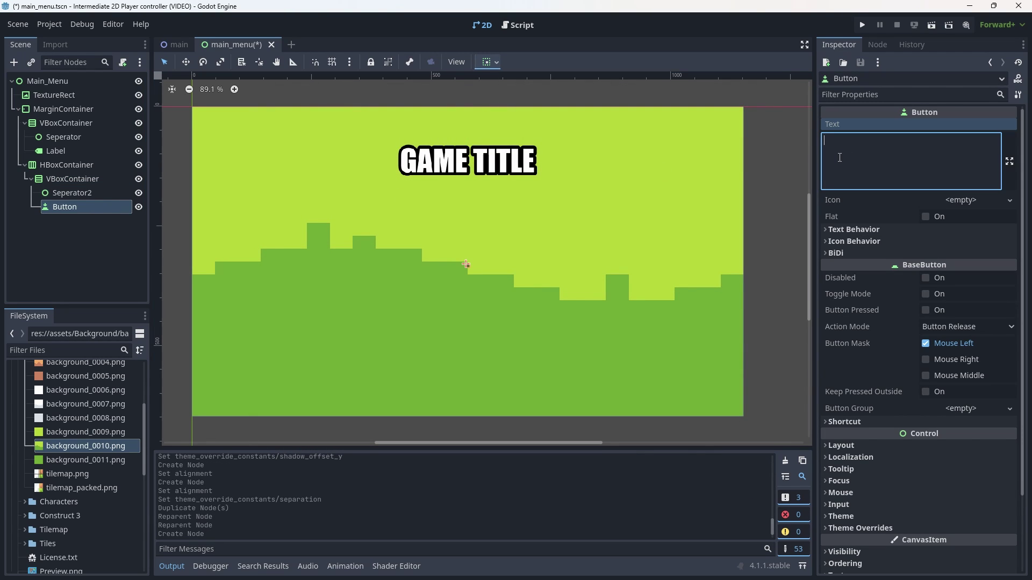
pyautogui.write('BTTON 1')
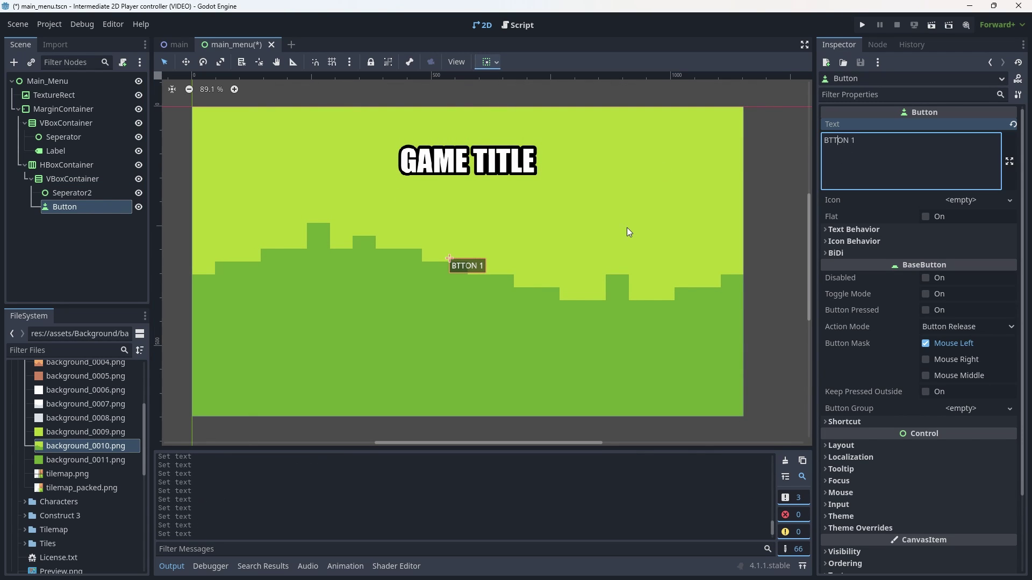
pyautogui.write('U')
pyautogui.click(111, 274)
pyautogui.click(75, 209)
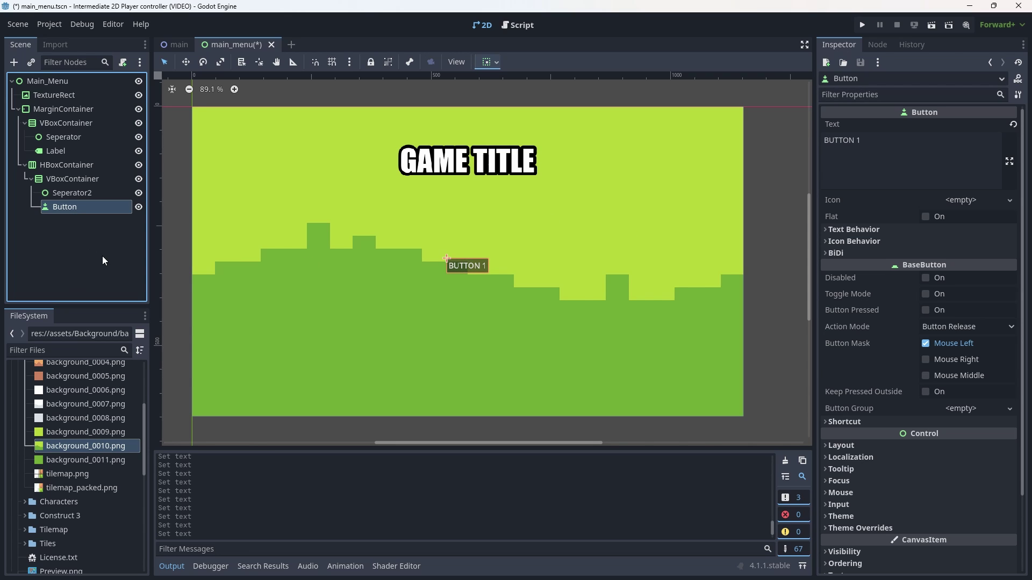
# Step: Duplicate the Button node without renaming the original
pyautogui.doubleClick(84, 206)
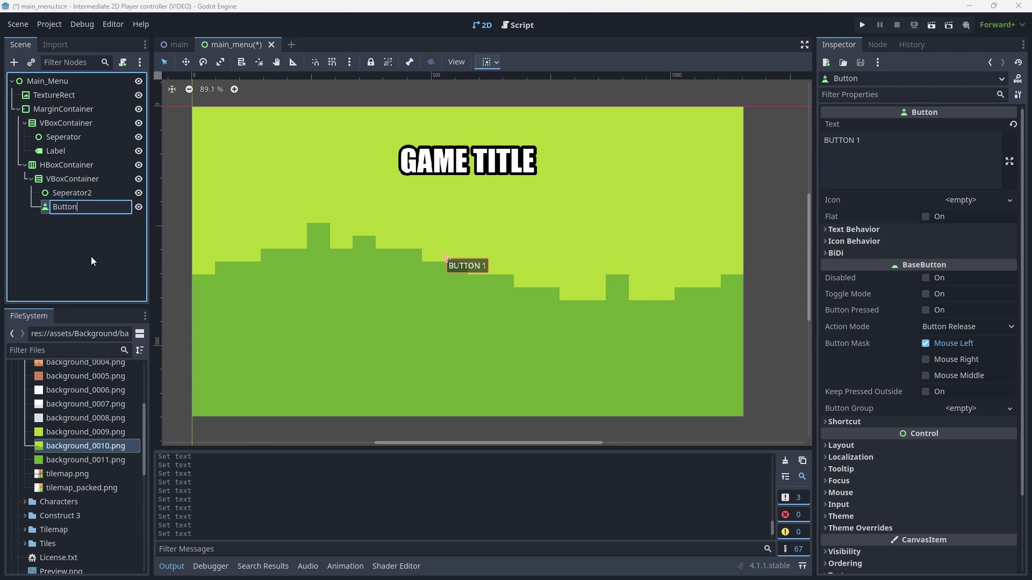
pyautogui.press('Return')
pyautogui.hotkey('ctrl', 'd')
# Step: Duplicate Seperator2 and place the copy between the two buttons in the VBoxContainer
pyautogui.click(78, 196)
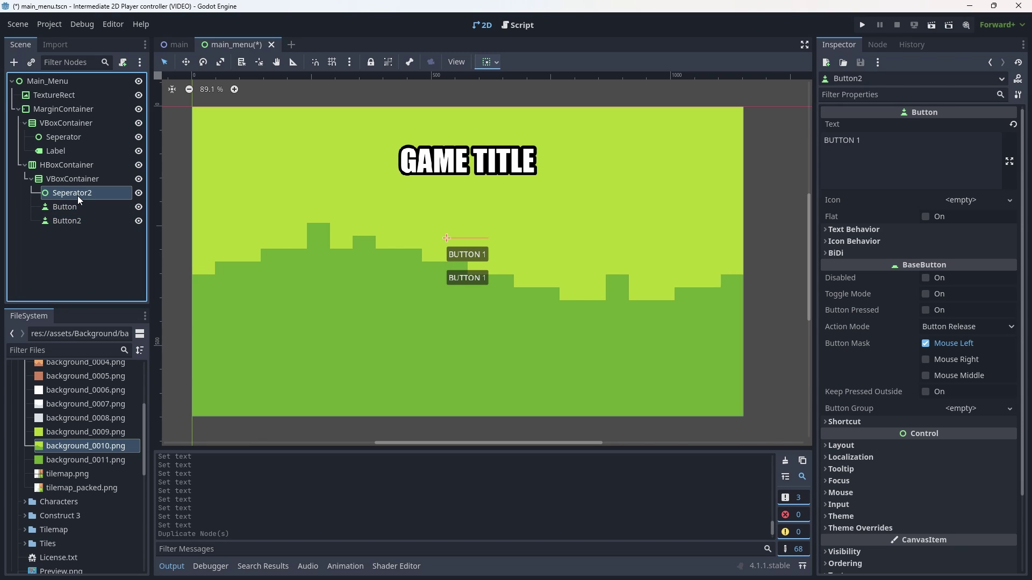
pyautogui.hotkey('ctrl', 'd')
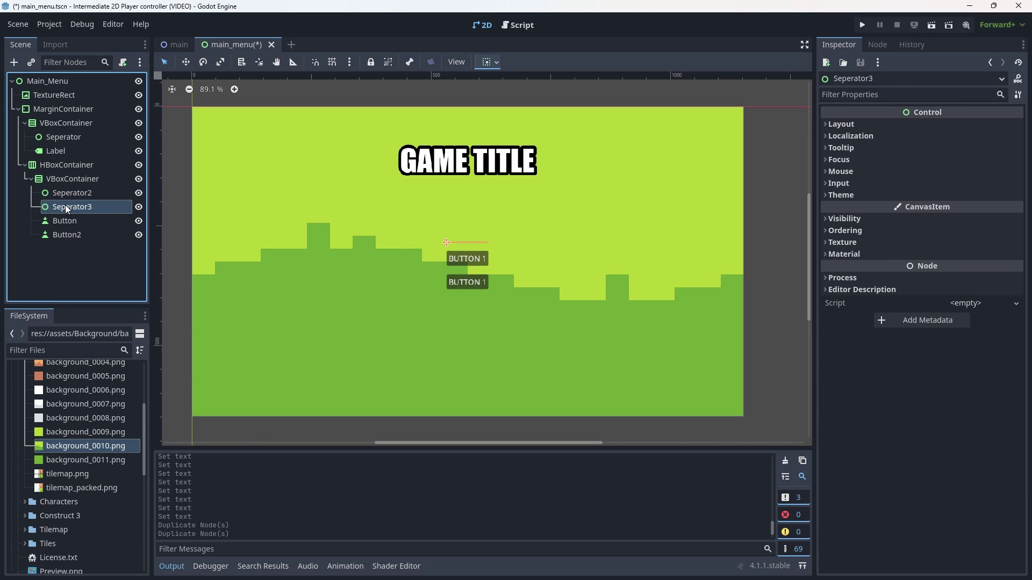
pyautogui.moveTo(66, 209); pyautogui.dragTo(66, 228)
pyautogui.click(529, 289)
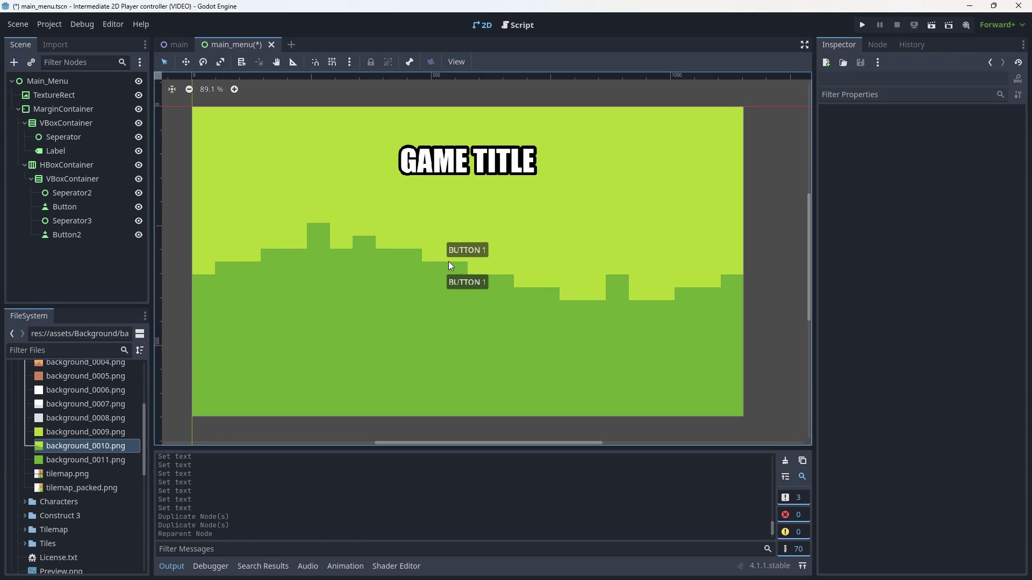
# Step: Delete the duplicated Button2 node from the VBoxContainer
pyautogui.click(72, 235)
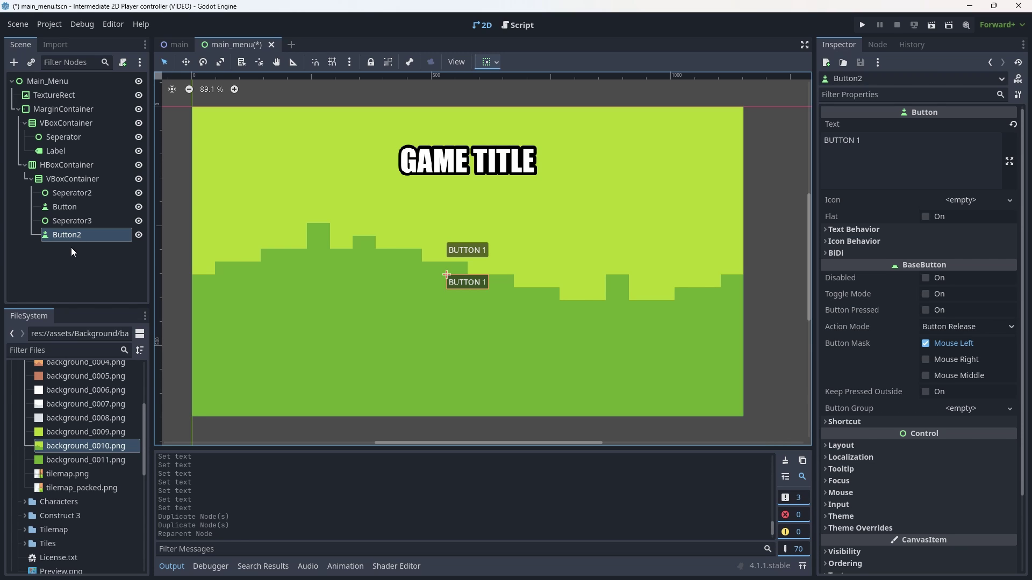
pyautogui.press('Delete')
pyautogui.press('Return')
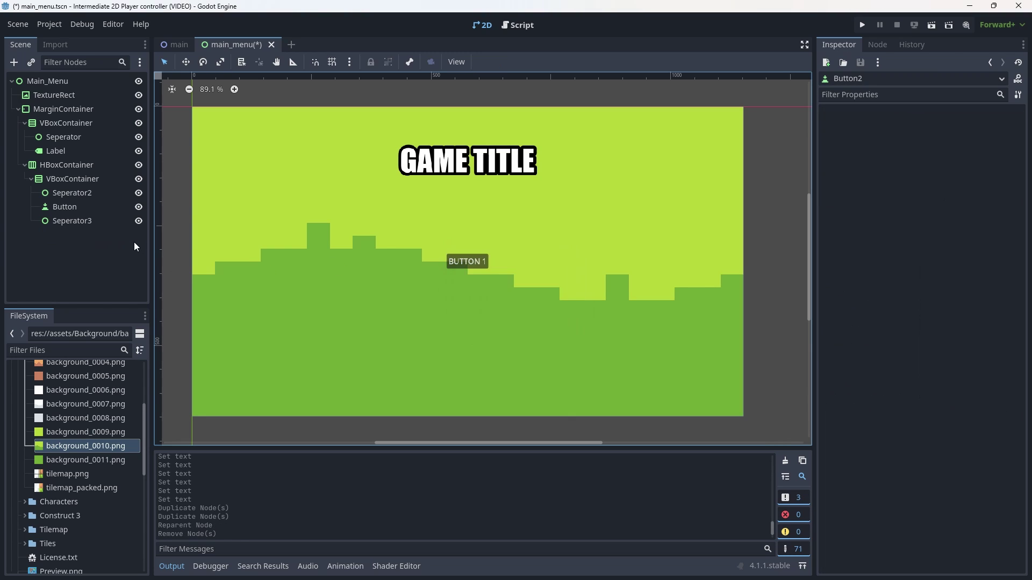
# Step: Set the remaining Button's custom minimum size to 120 px in X and 32 px in Y
pyautogui.click(82, 209)
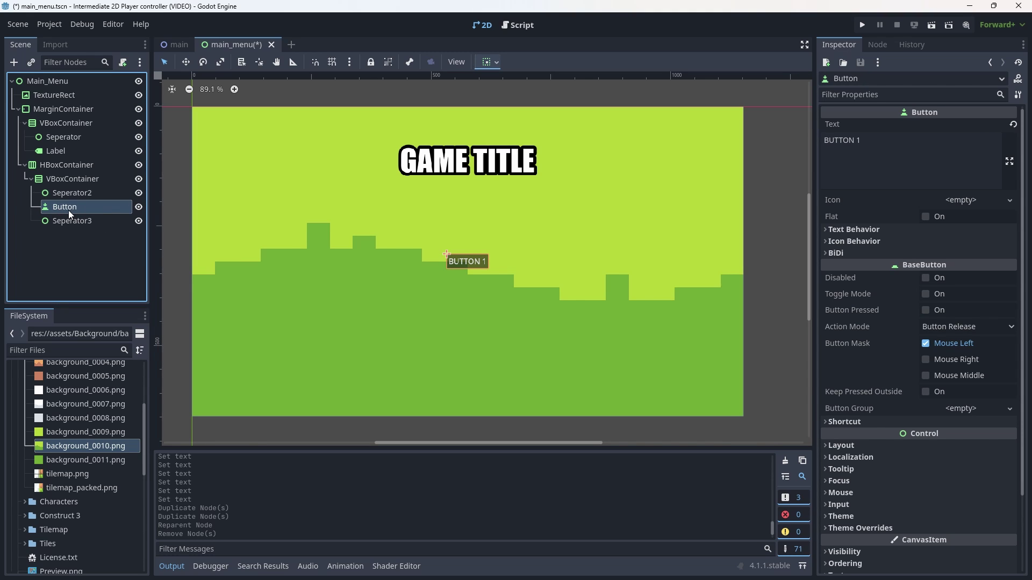
pyautogui.scroll(-4, 886, 262)
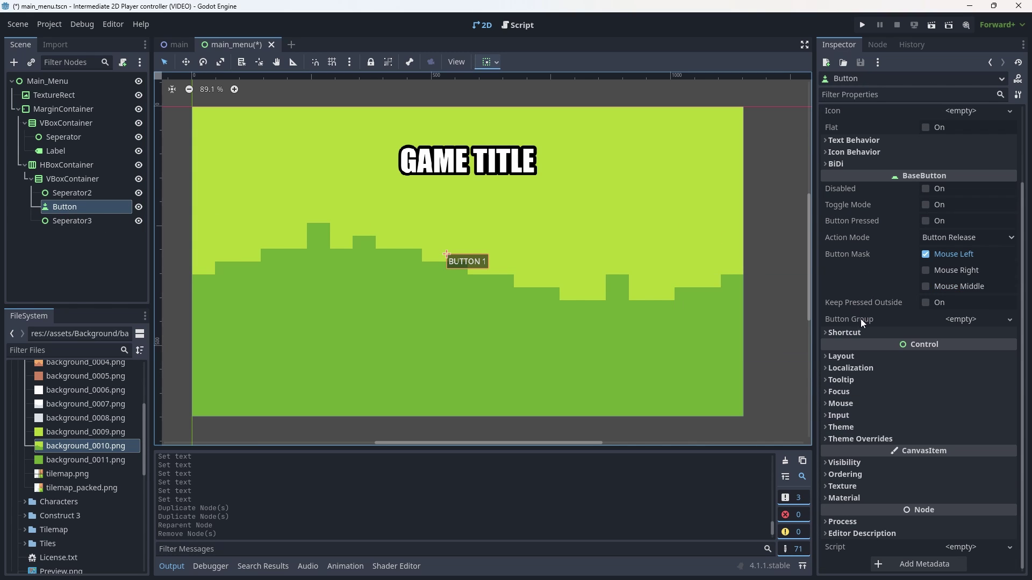
pyautogui.click(846, 361)
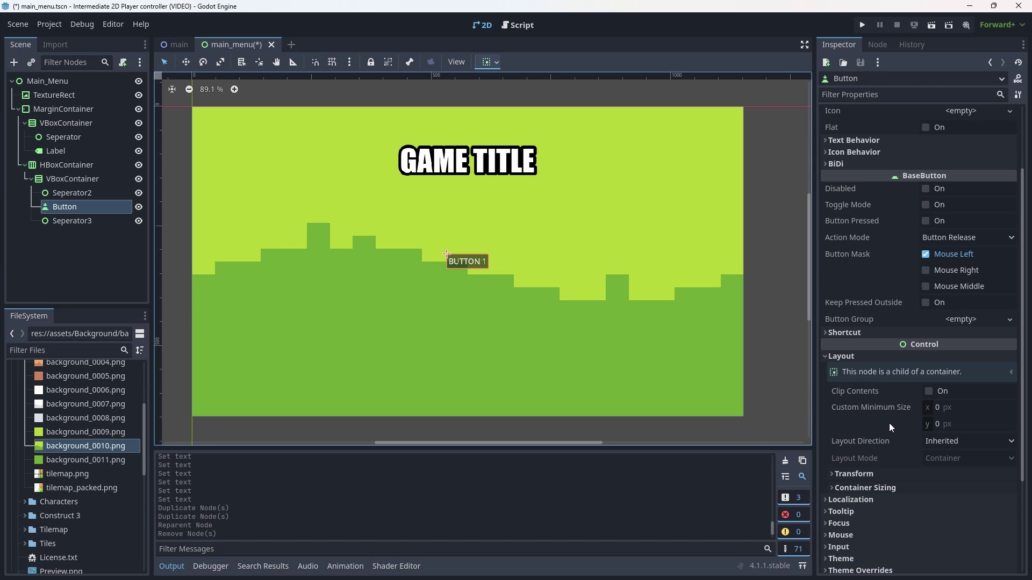
pyautogui.click(975, 408)
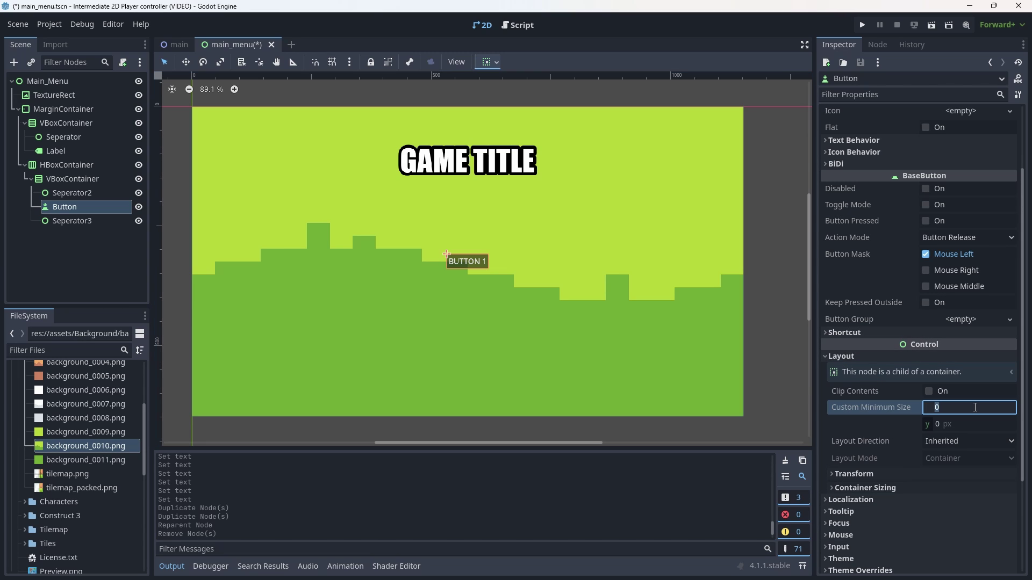
pyautogui.write('120')
pyautogui.press('Return')
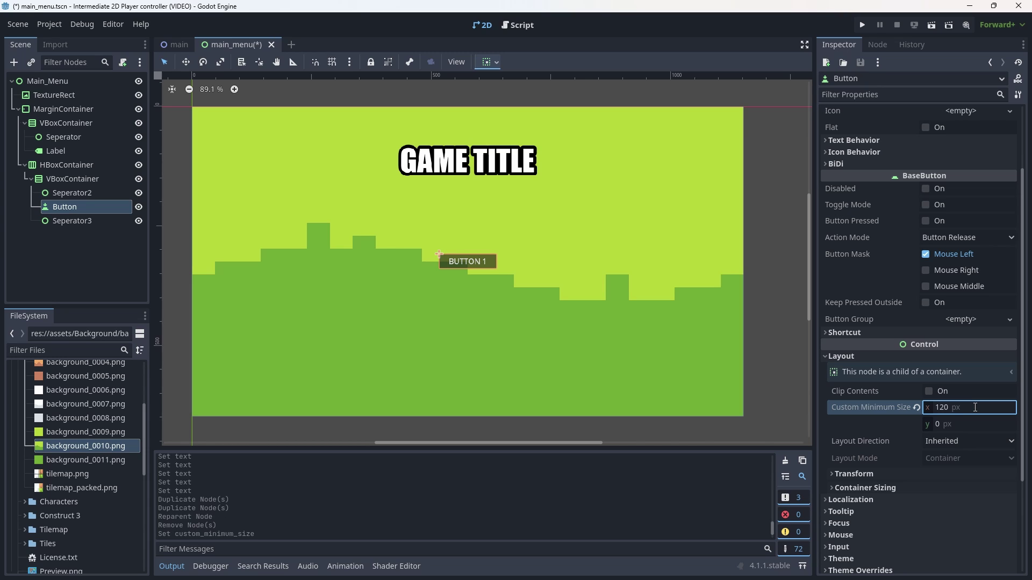
pyautogui.click(944, 422)
pyautogui.write('32')
pyautogui.press('Return')
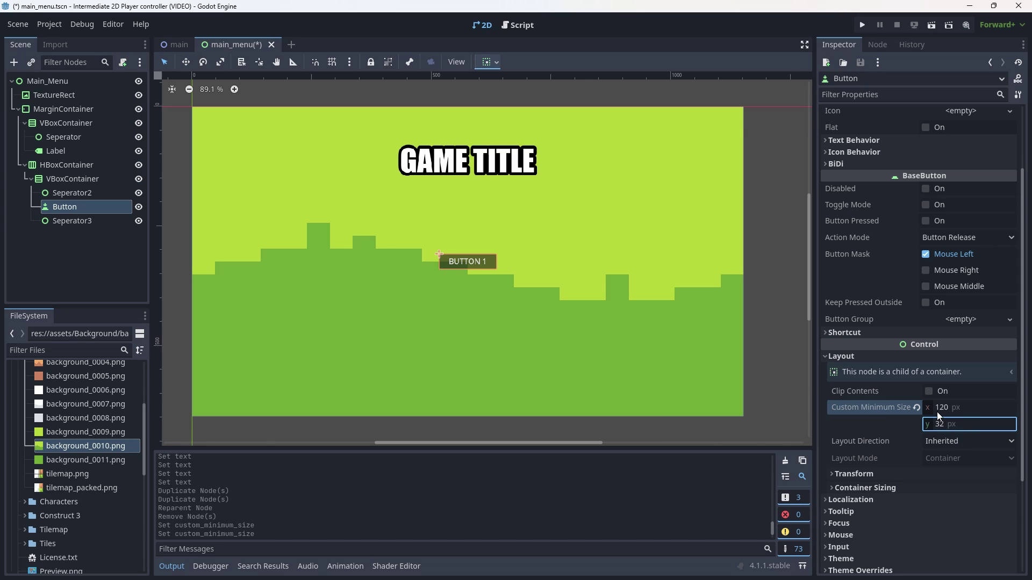
# Step: Override the Button's font with a new SystemFont and add Impact to its font names
pyautogui.scroll(-5, 881, 451)
pyautogui.click(859, 441)
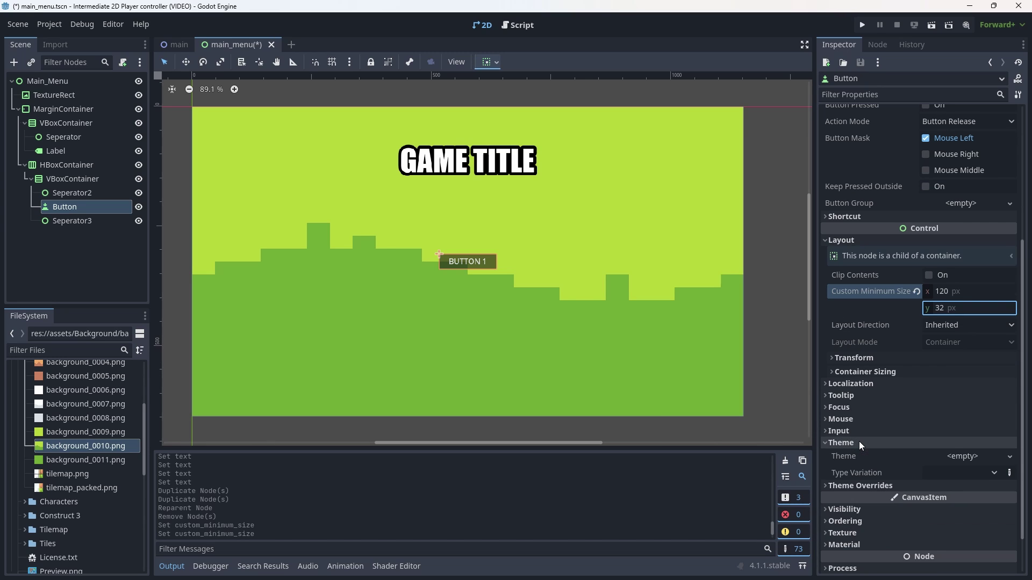
pyautogui.click(859, 441)
pyautogui.click(860, 454)
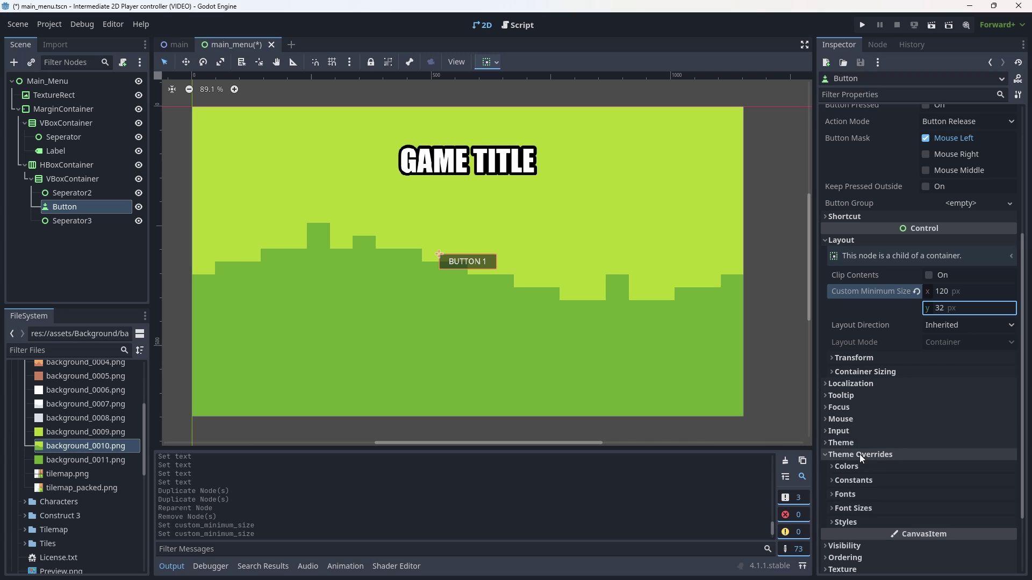
pyautogui.click(846, 494)
pyautogui.scroll(-2, 923, 501)
pyautogui.click(964, 450)
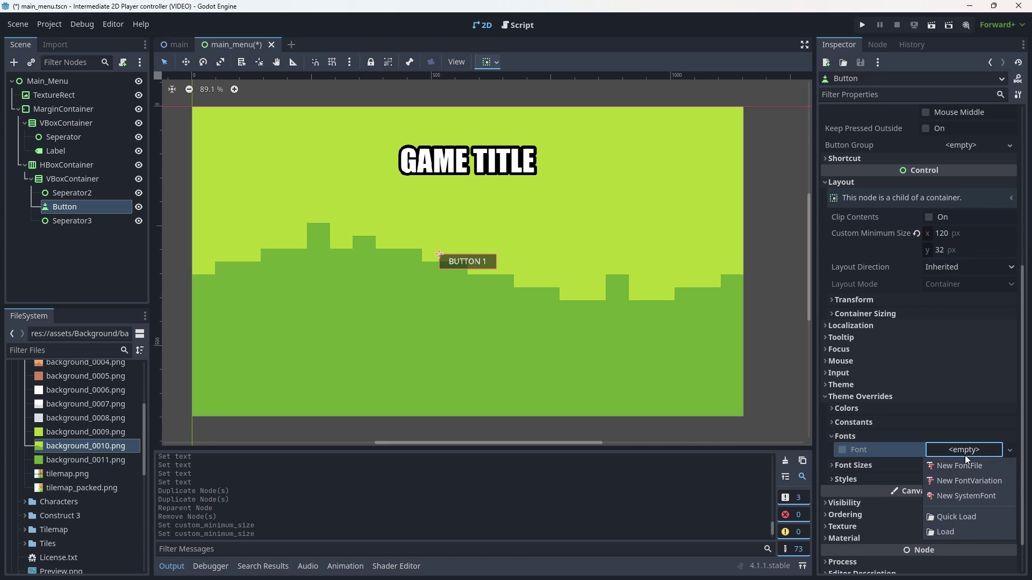
pyautogui.click(946, 496)
pyautogui.click(949, 503)
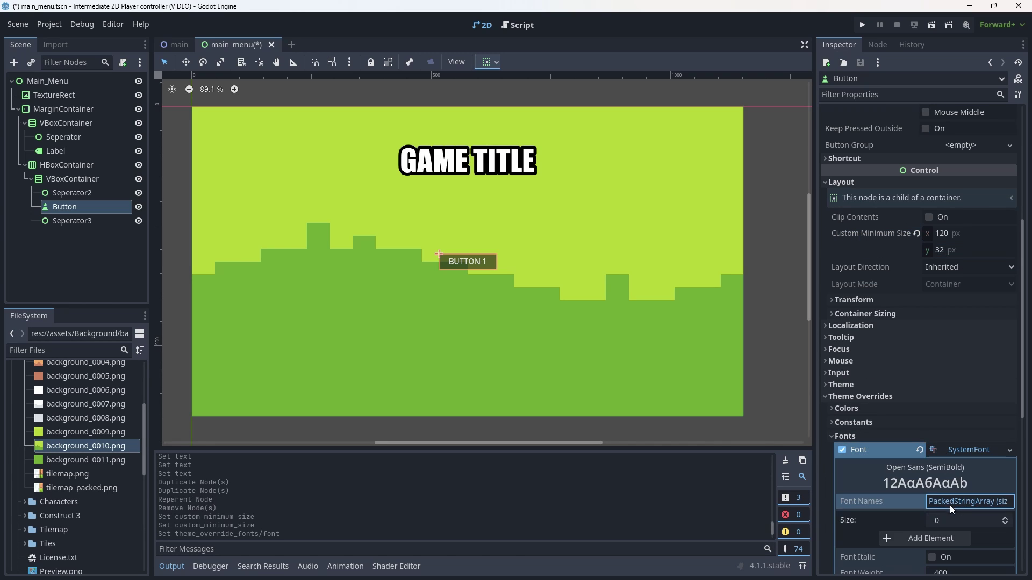
pyautogui.click(913, 537)
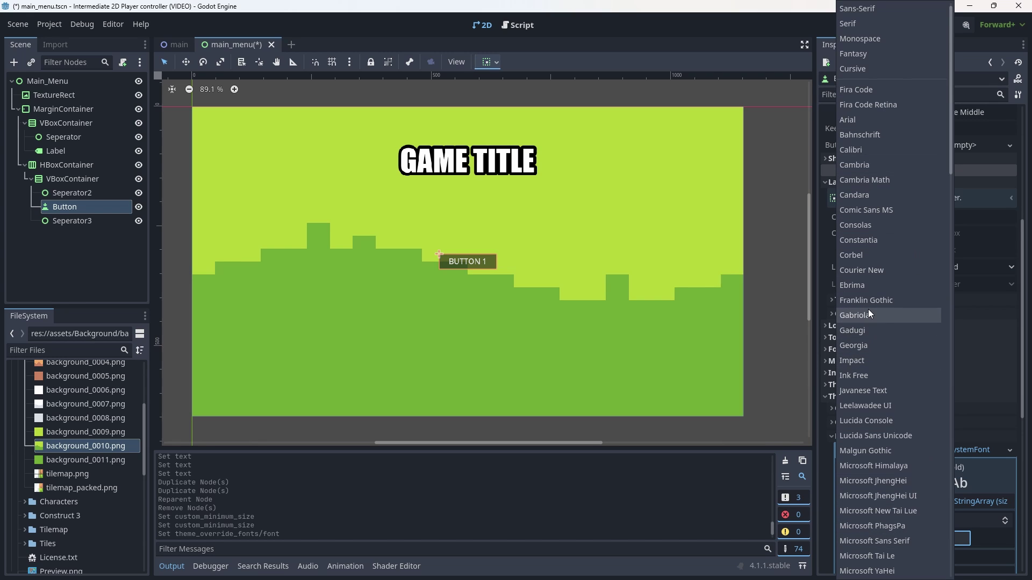
pyautogui.click(867, 360)
# Step: Override the Button's font size with 24 px
pyautogui.scroll(-6, 875, 405)
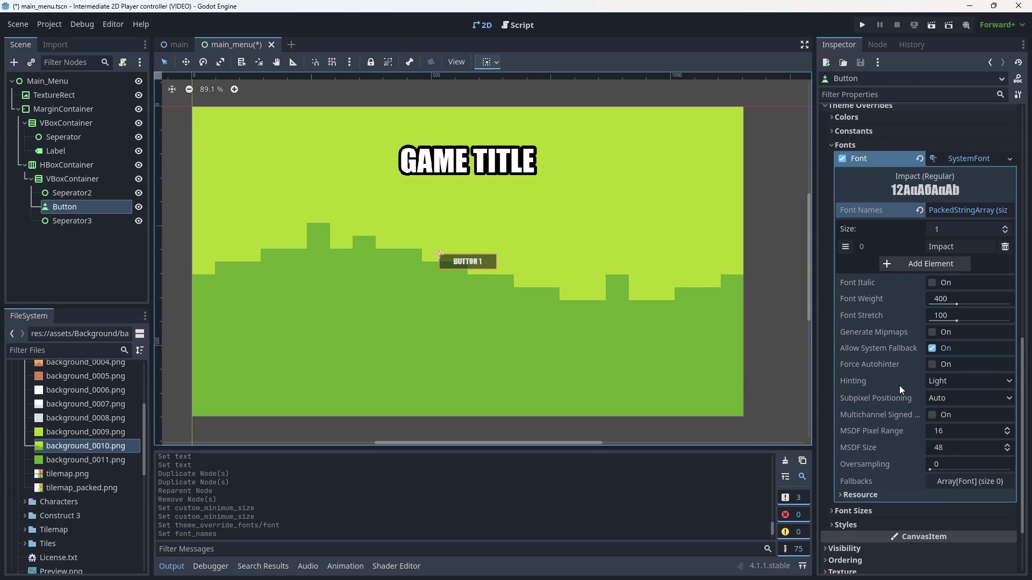
pyautogui.click(861, 454)
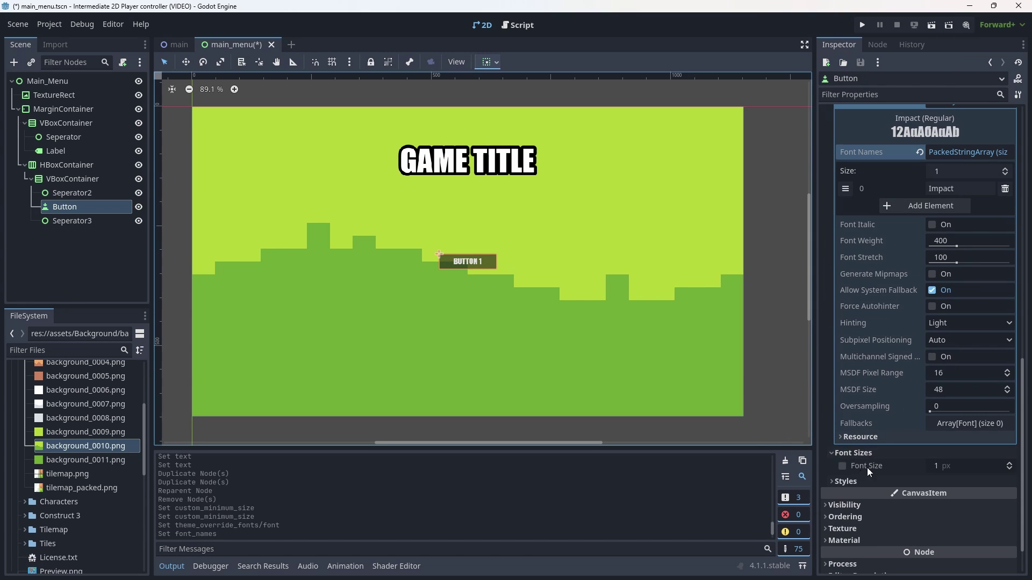
pyautogui.click(960, 465)
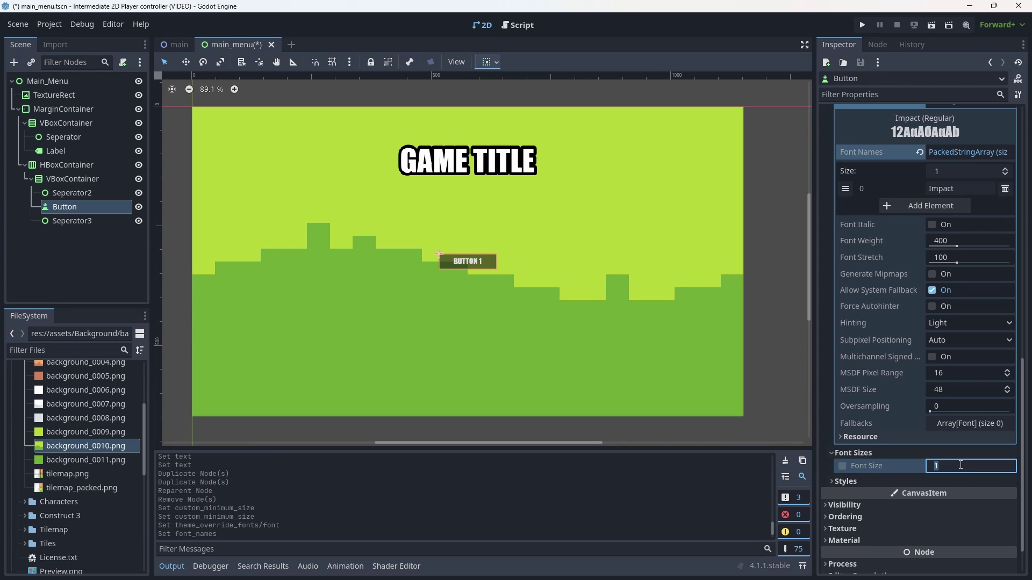
pyautogui.write('24')
pyautogui.press('Return')
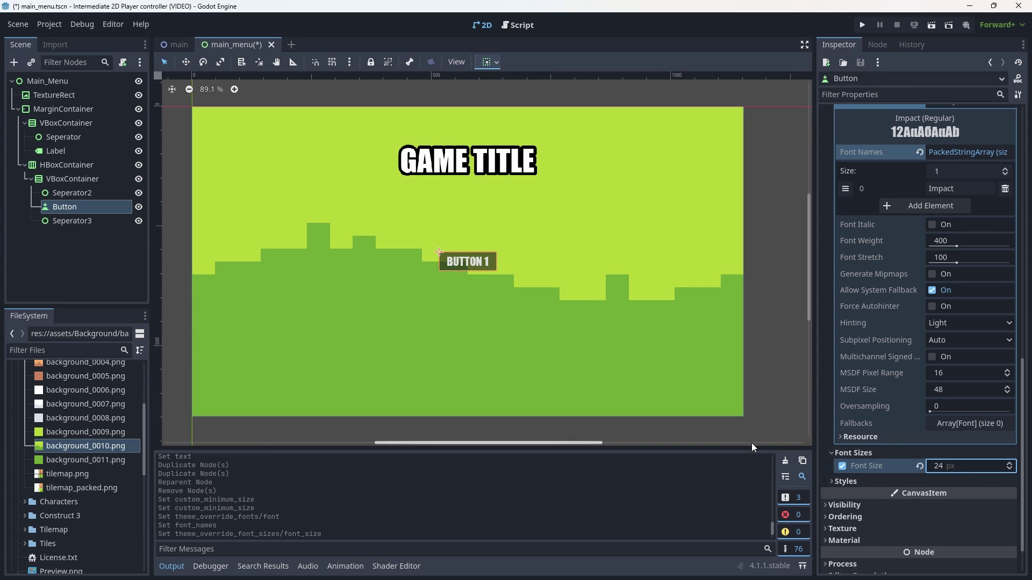
# Step: Duplicate the Button node and move the copy below Seperator3 in the inner VBoxContainer
pyautogui.click(114, 254)
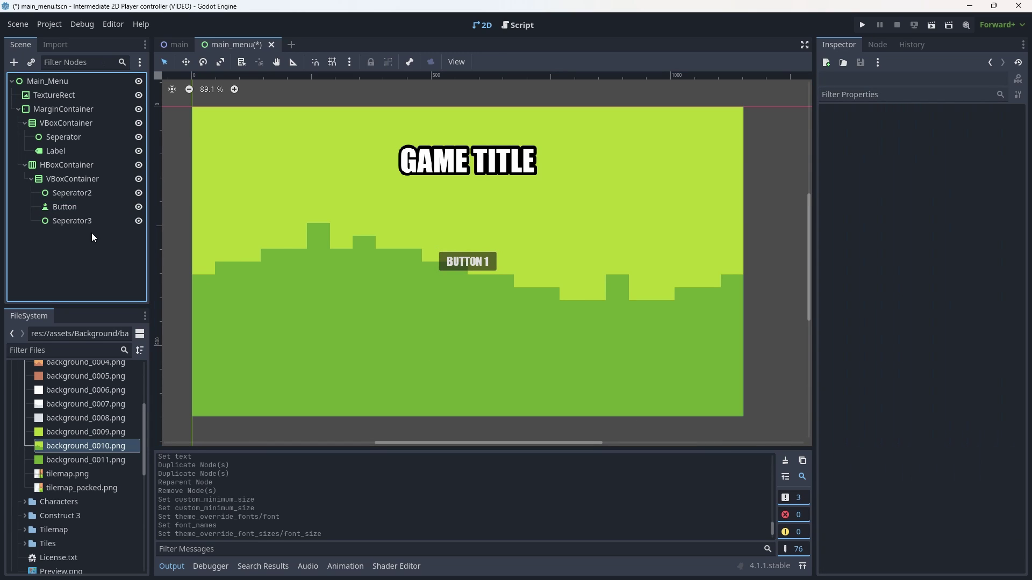
pyautogui.click(63, 207)
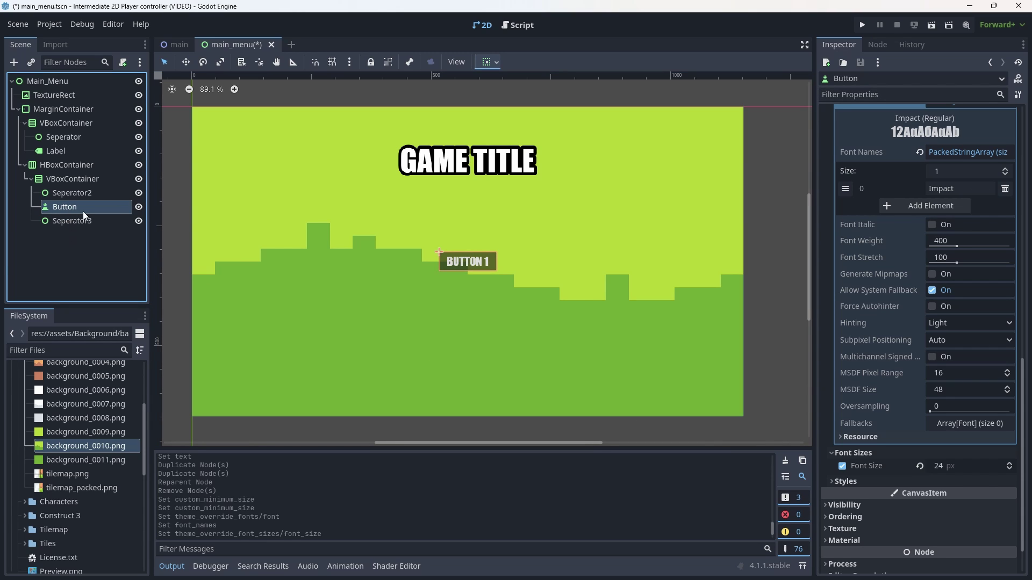
pyautogui.hotkey('ctrl', 'd')
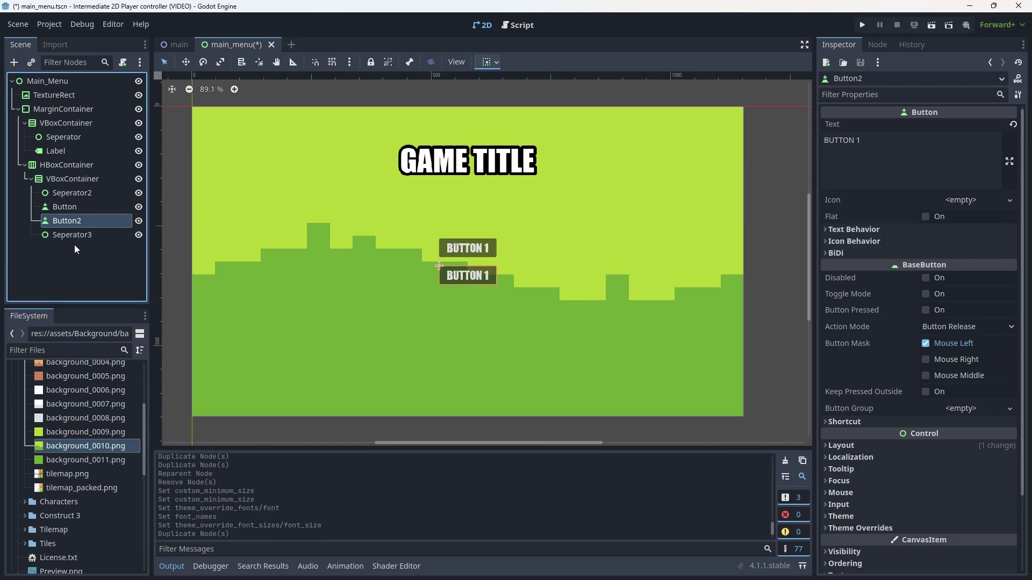
pyautogui.moveTo(71, 219); pyautogui.dragTo(81, 242)
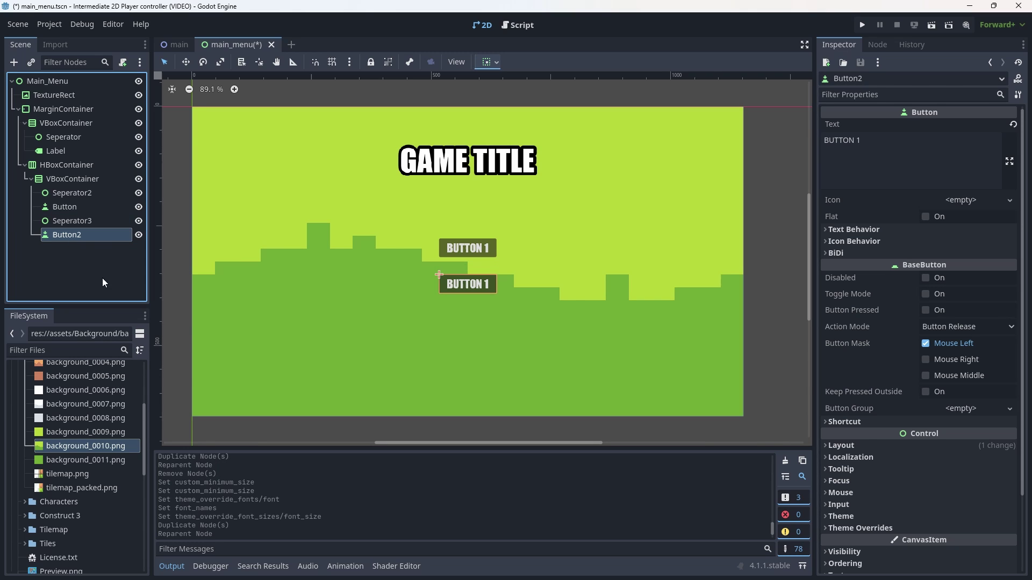
# Step: Delete the Seperator3 and Seperator2 nodes from the inner VBoxContainer that holds the buttons
pyautogui.click(90, 205)
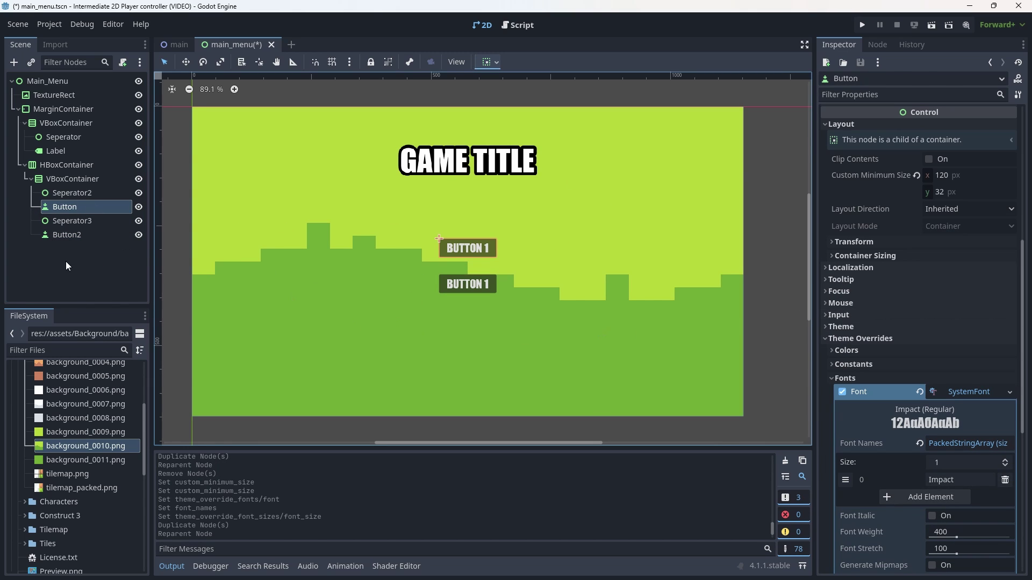
pyautogui.click(87, 221)
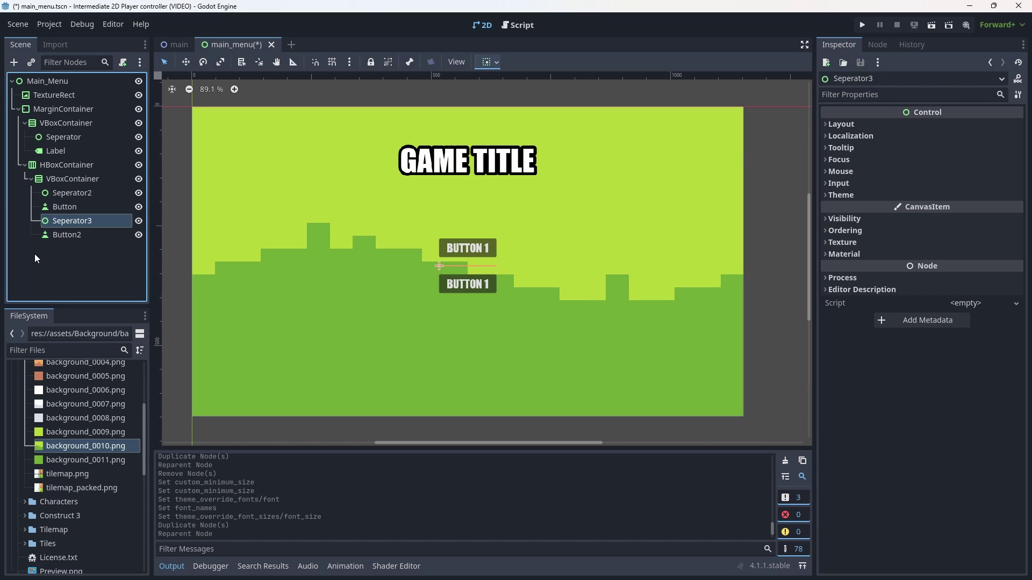
pyautogui.click(86, 207)
pyautogui.click(88, 220)
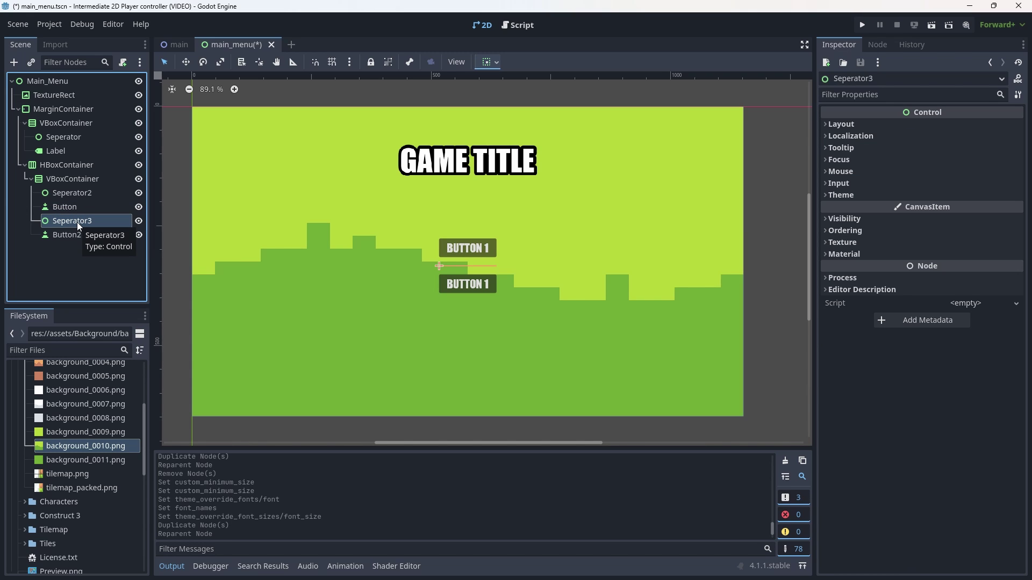
pyautogui.press('Delete')
pyautogui.press('Return')
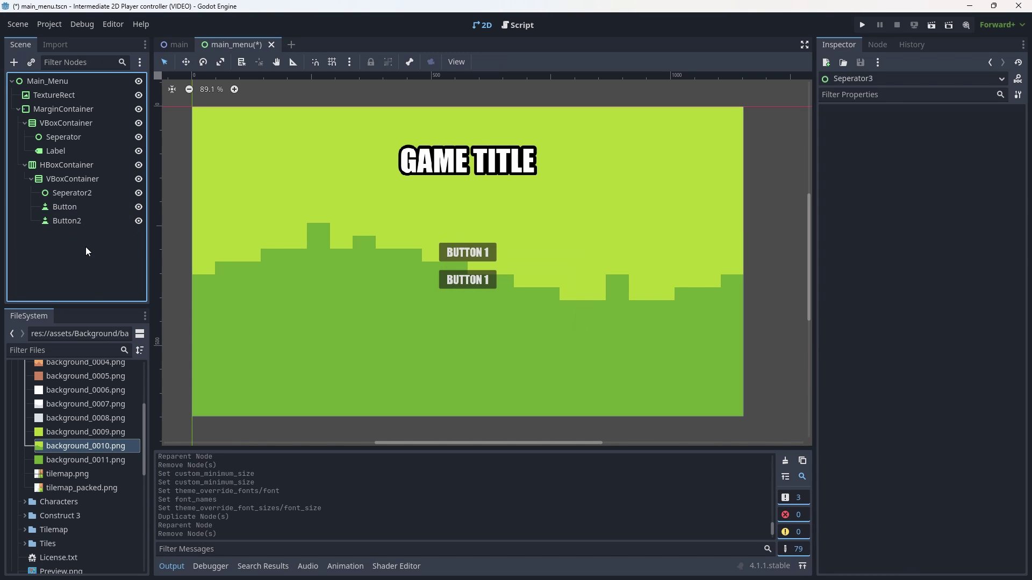
pyautogui.click(66, 194)
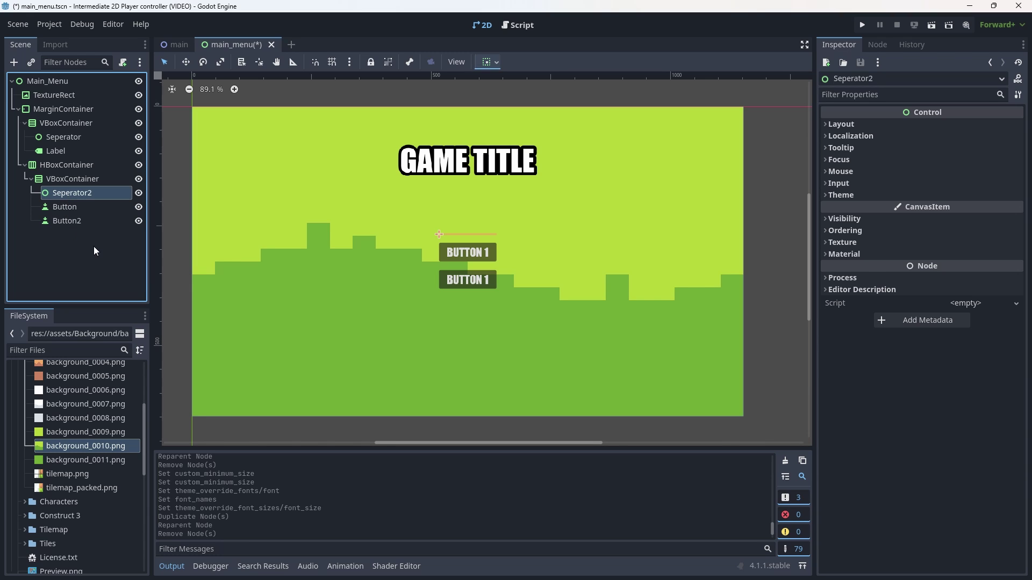
pyautogui.click(78, 180)
pyautogui.click(70, 192)
pyautogui.press('Delete')
pyautogui.press('Return')
# Step: Set the separation override of the buttons' VBoxContainer to 24
pyautogui.click(67, 179)
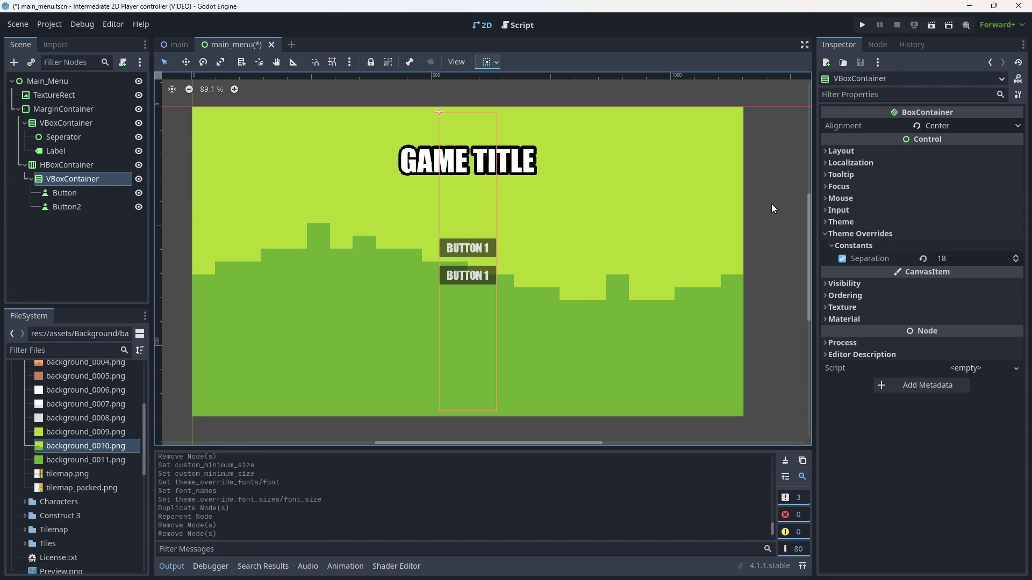
pyautogui.click(967, 259)
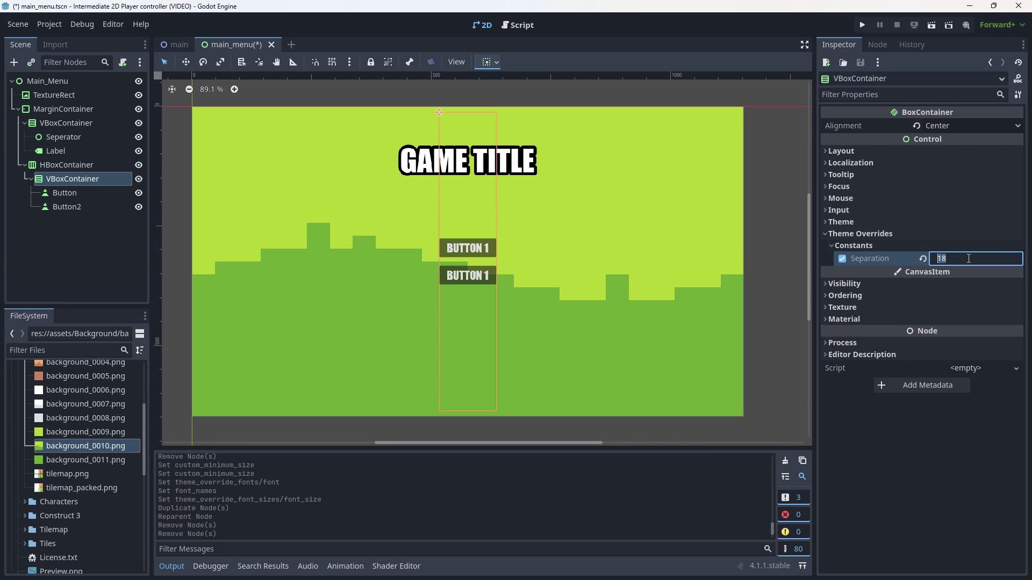
pyautogui.write('24')
pyautogui.press('Return')
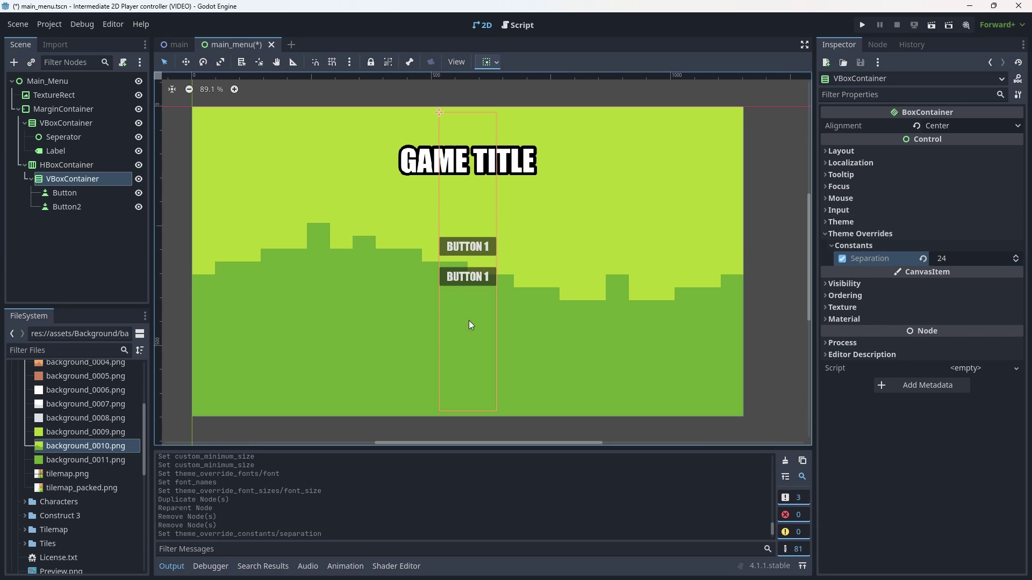
# Step: Duplicate the title's Seperator node and move the copy above Button in the buttons' VBoxContainer
pyautogui.click(64, 138)
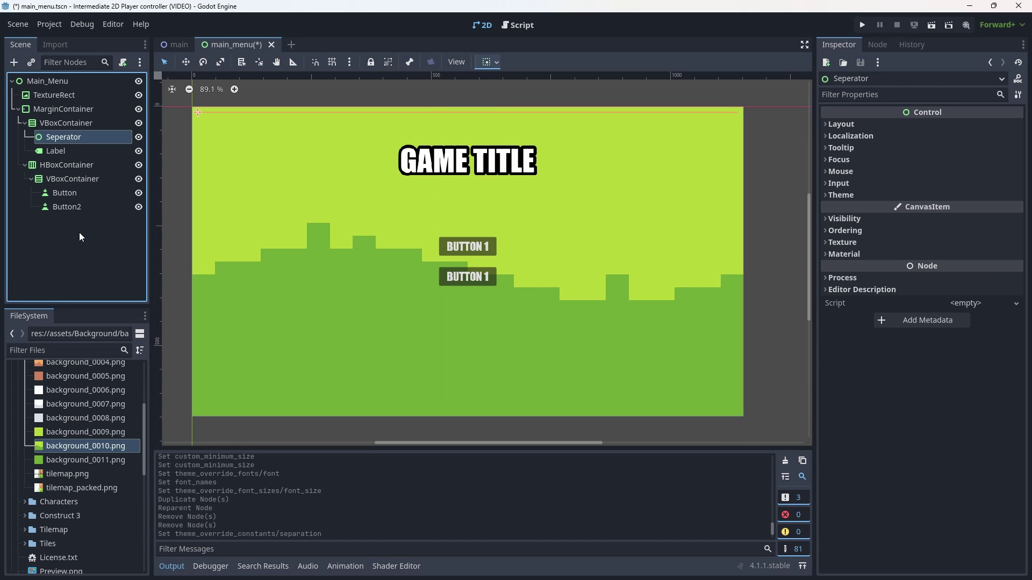
pyautogui.hotkey('ctrl', 'd')
pyautogui.moveTo(57, 152); pyautogui.dragTo(70, 202)
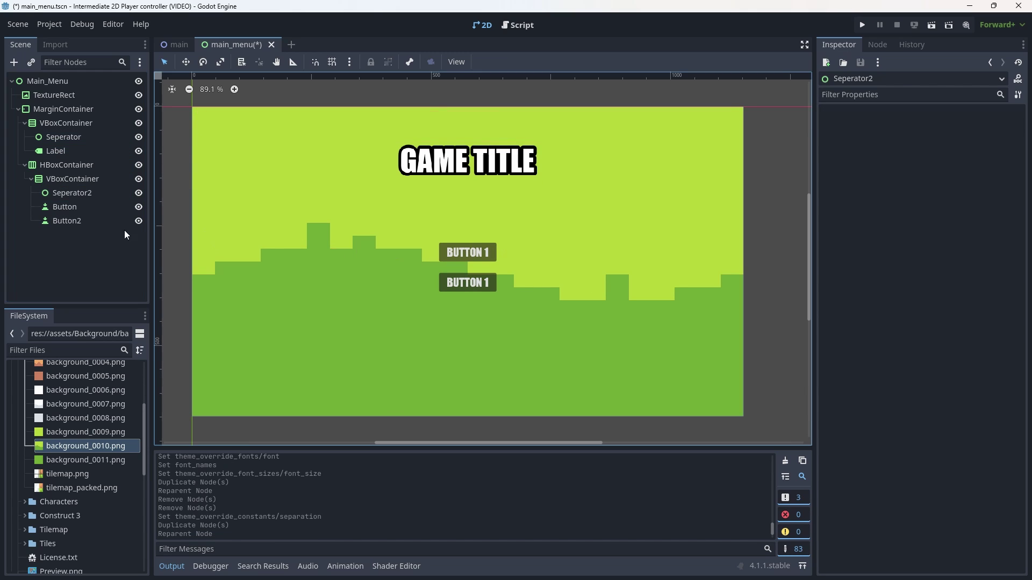
# Step: Try separation overrides of 32 and 64 on the VBoxContainer that holds the buttons
pyautogui.click(95, 183)
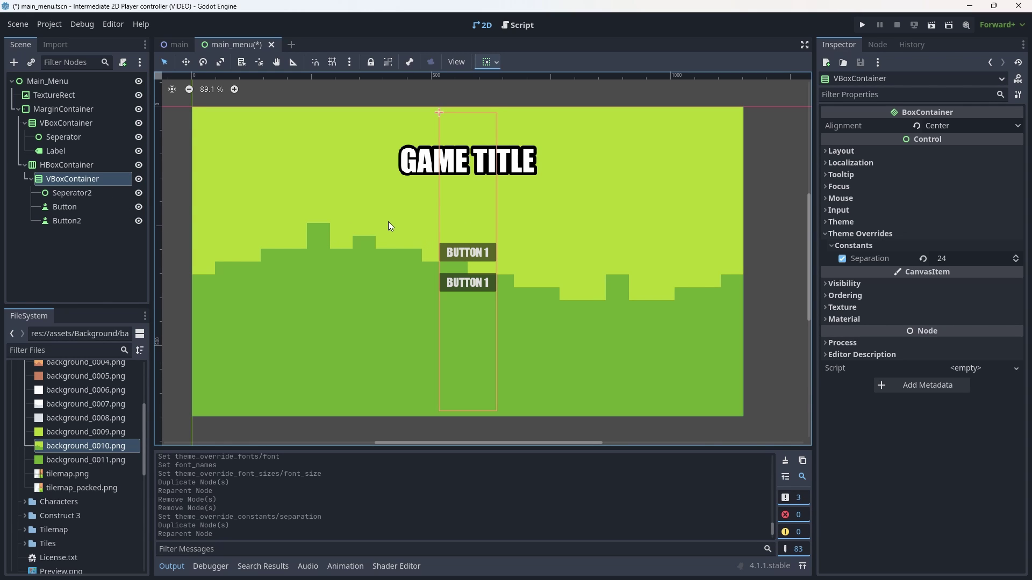
pyautogui.click(971, 258)
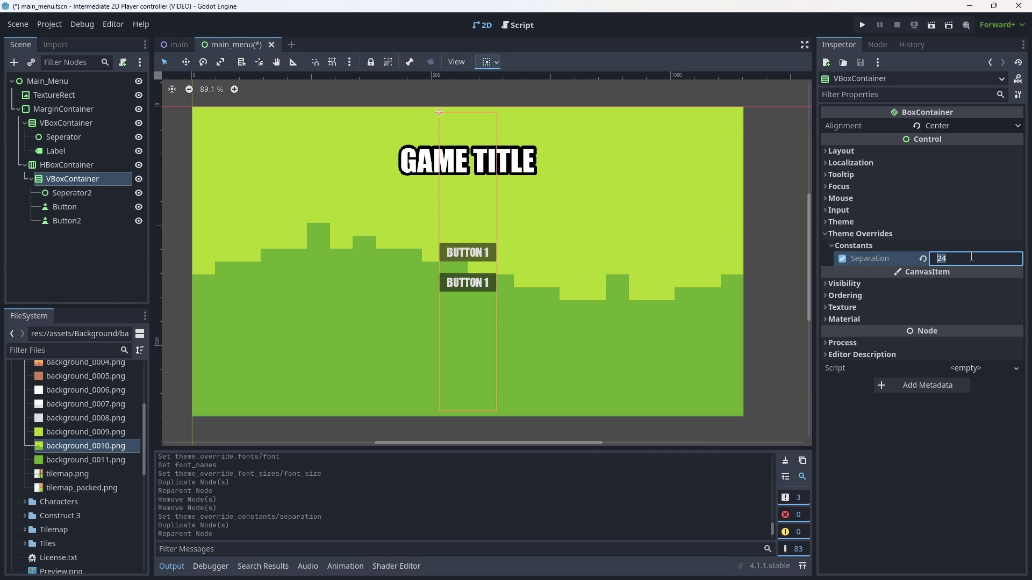
pyautogui.write('32')
pyautogui.press('Return')
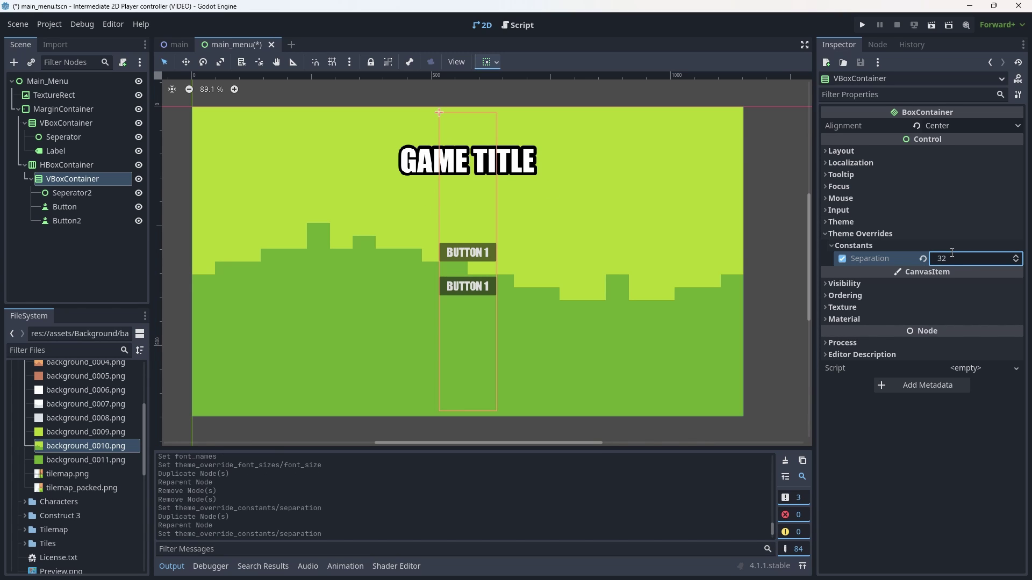
pyautogui.click(955, 257)
pyautogui.write('64')
pyautogui.press('Return')
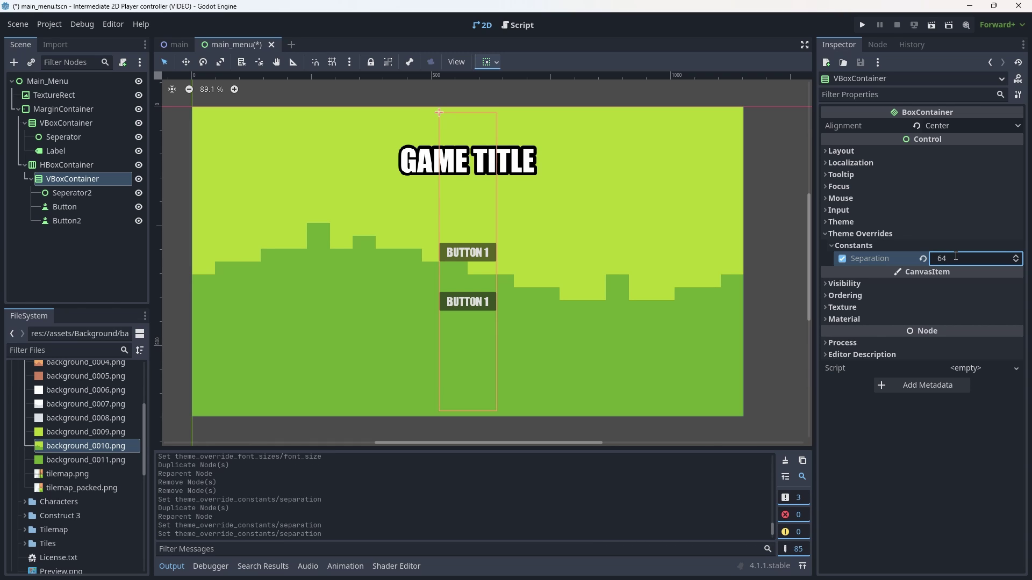
pyautogui.click(118, 270)
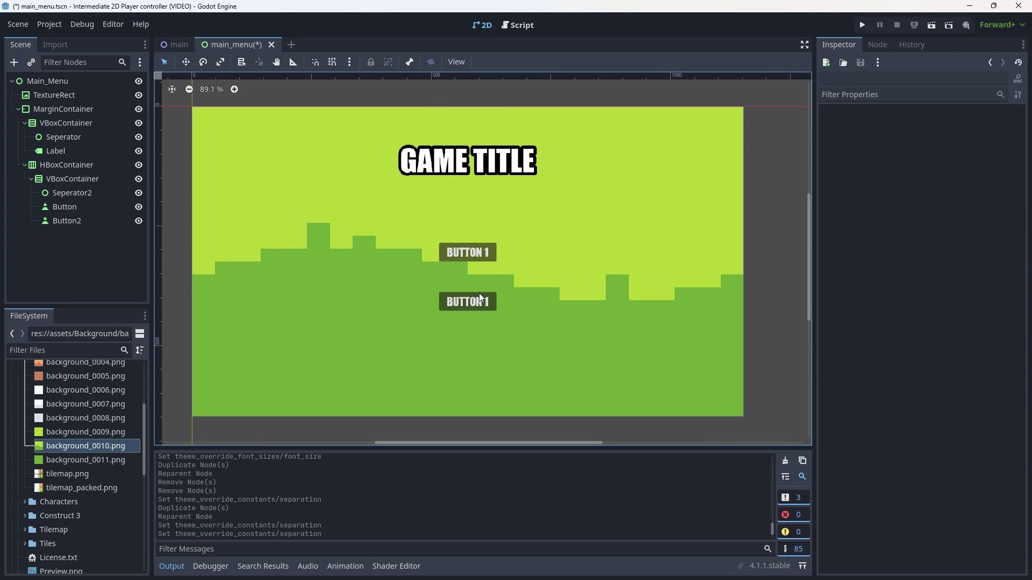
# Step: Add two more buttons to the inner VBoxContainer by duplicating the Button2 node twice
pyautogui.click(81, 221)
pyautogui.hotkey('ctrl', 'd')
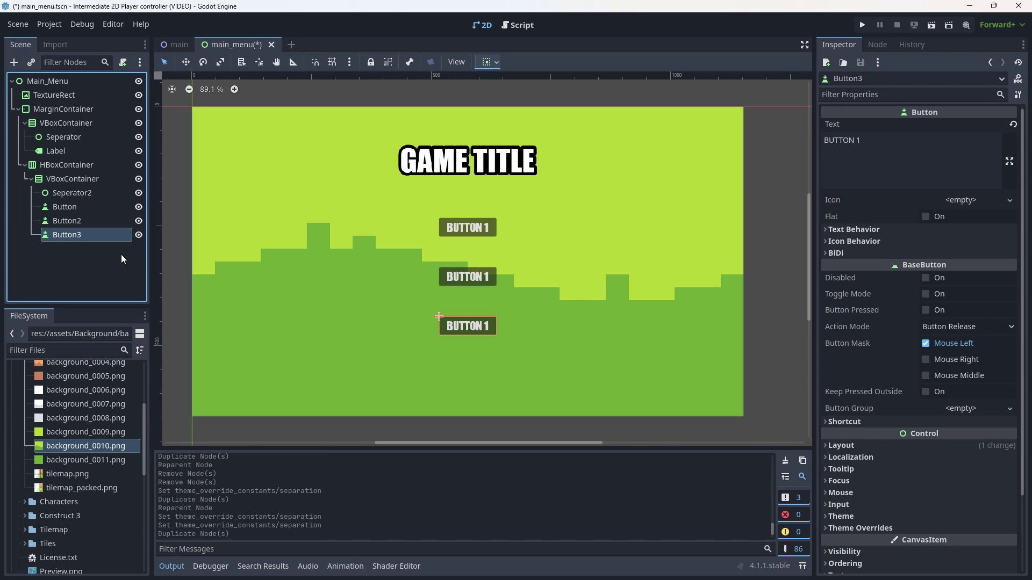
pyautogui.hotkey('ctrl', 'd')
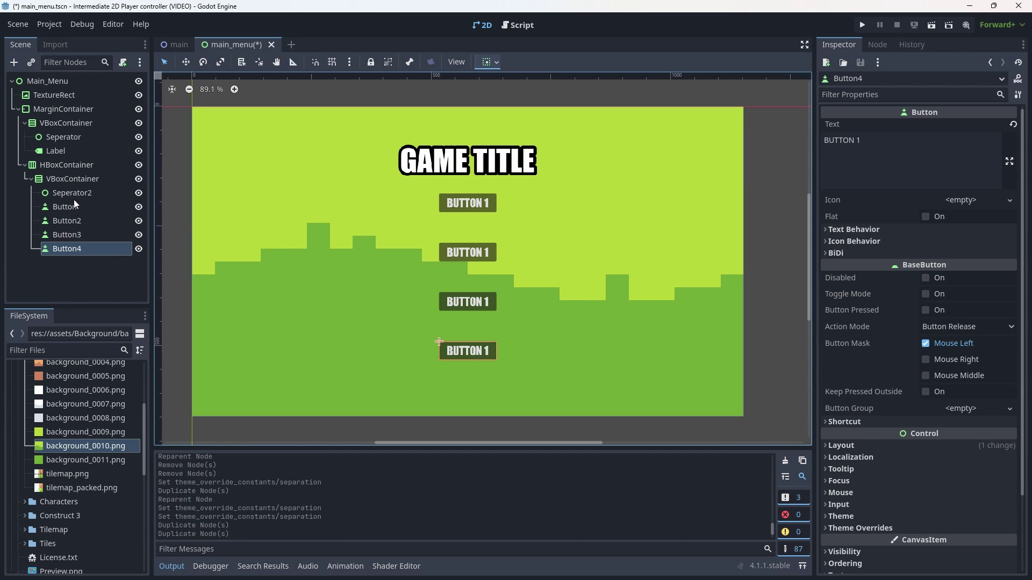
# Step: Set the separation override of the buttons' VBoxContainer to 32
pyautogui.click(80, 177)
pyautogui.click(961, 258)
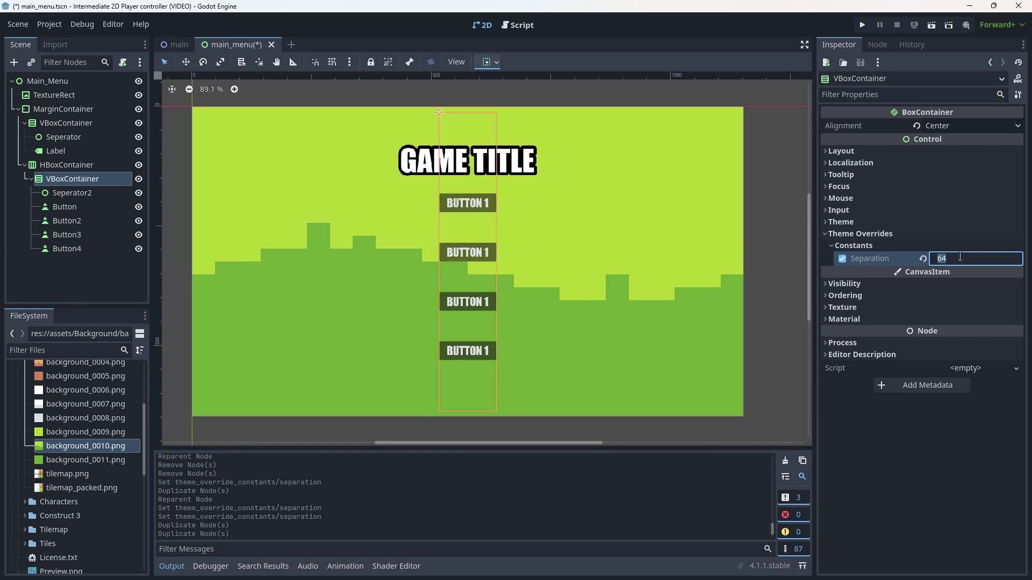
pyautogui.write('32')
pyautogui.press('Return')
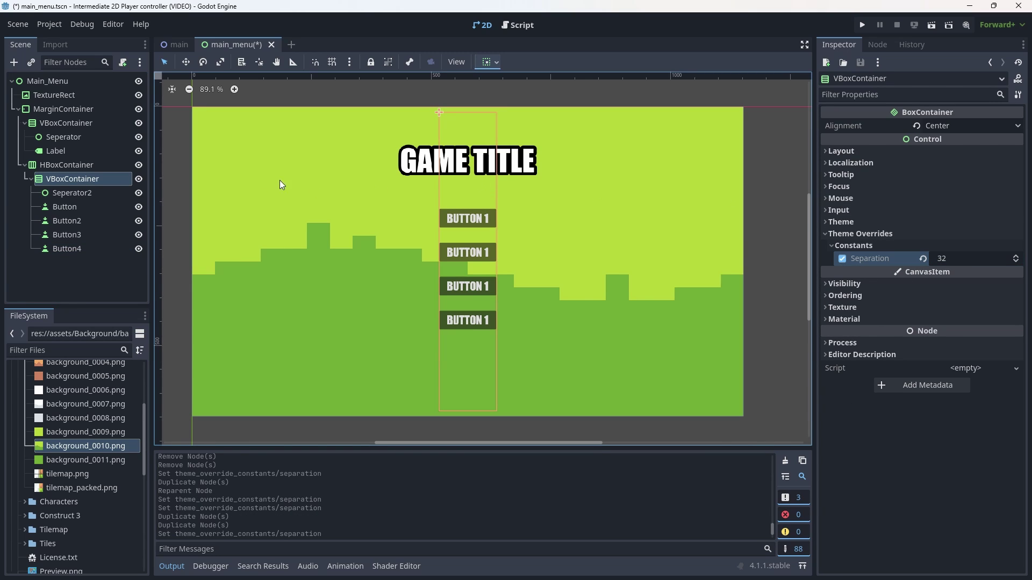
# Step: Duplicate the Seperator2 node twice to shift the buttons down, and delete both copies
pyautogui.click(98, 190)
pyautogui.hotkey('ctrl', 'd')
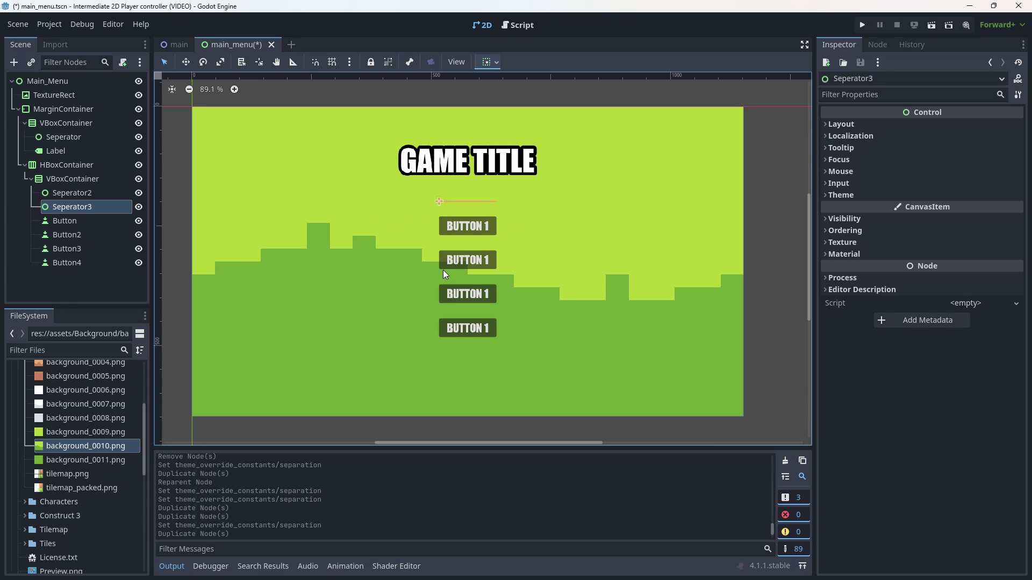
pyautogui.hotkey('ctrl', 'd')
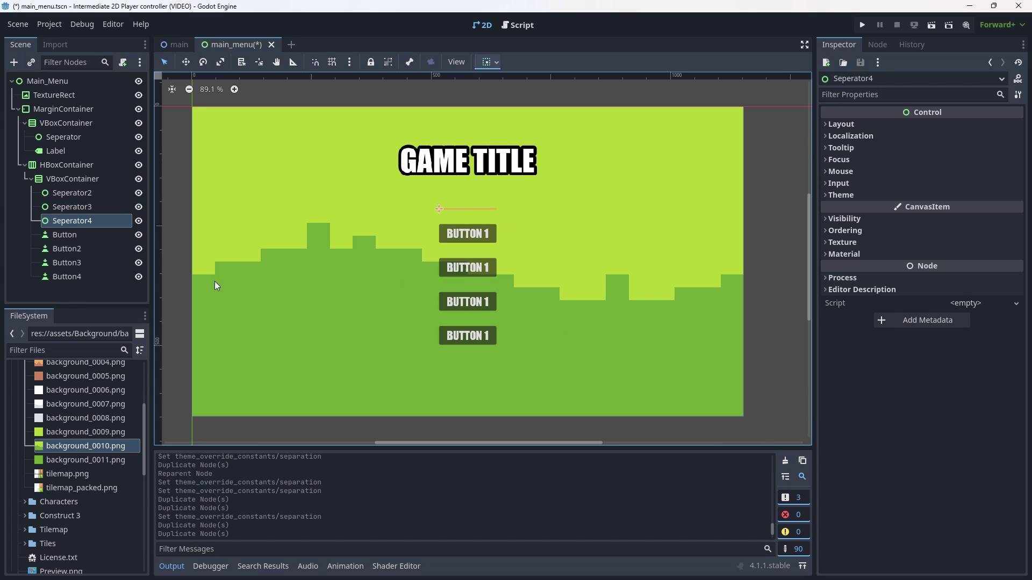
pyautogui.keyDown('ctrl'); pyautogui.click(66, 207); pyautogui.keyUp('ctrl')
pyautogui.press('Delete')
pyautogui.press('Return')
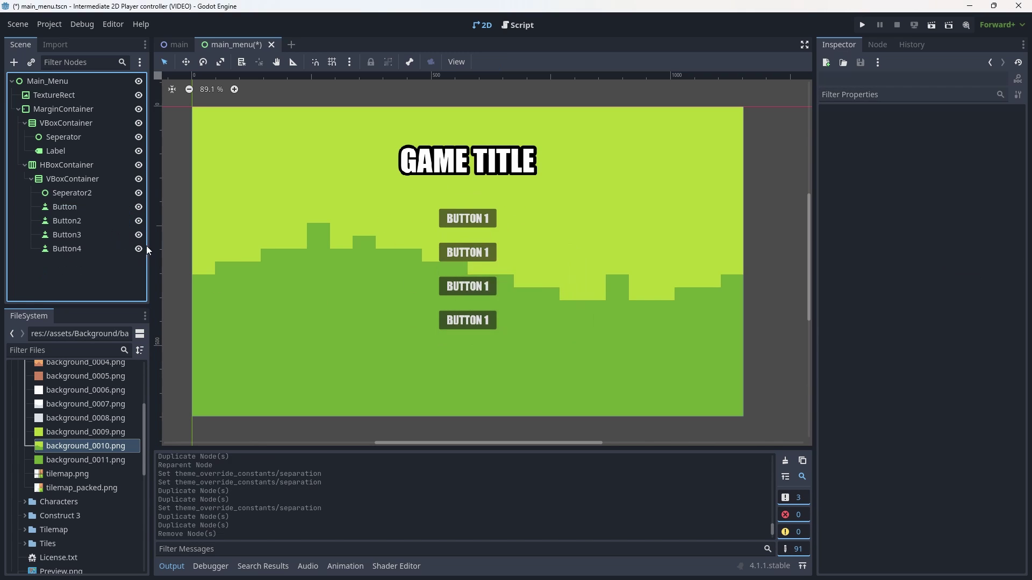
# Step: Delete the Button3 and Button4 nodes from the inner VBoxContainer
pyautogui.click(64, 249)
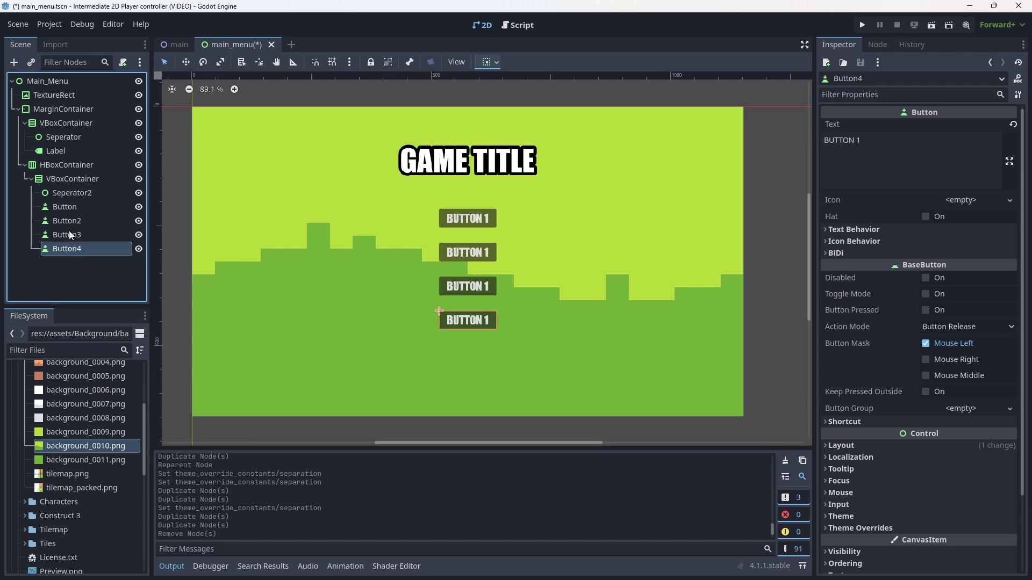
pyautogui.keyDown('ctrl'); pyautogui.click(69, 234); pyautogui.keyUp('ctrl')
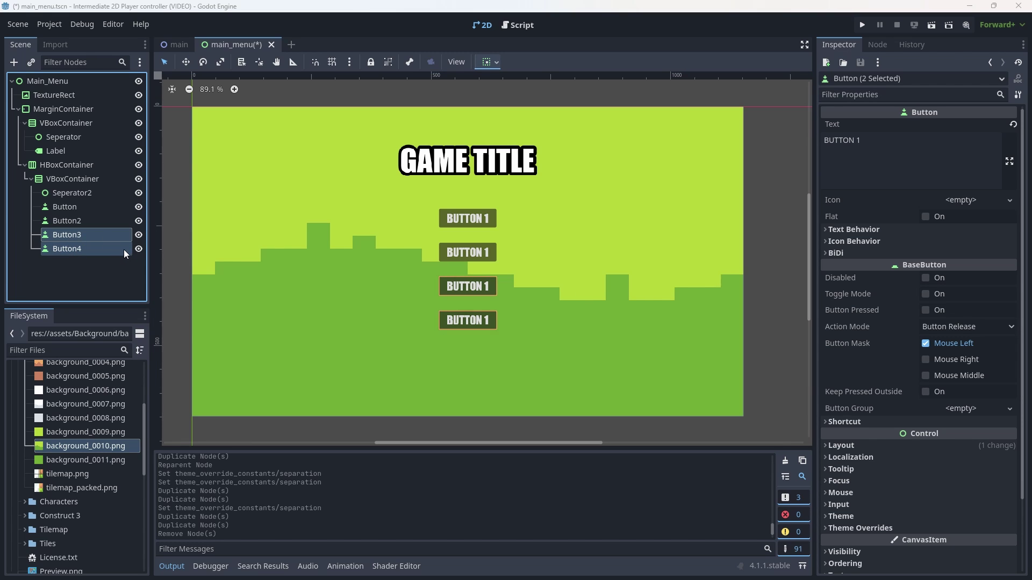
pyautogui.press('Delete')
pyautogui.press('Return')
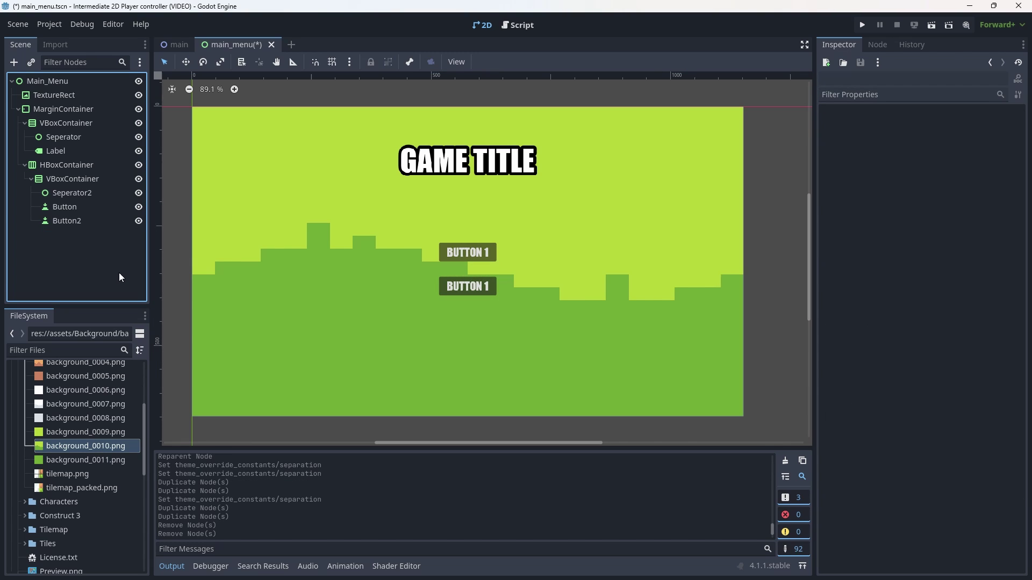
# Step: Set the text of the first Button node to "Start Game"
pyautogui.click(64, 207)
pyautogui.scroll(6, 881, 215)
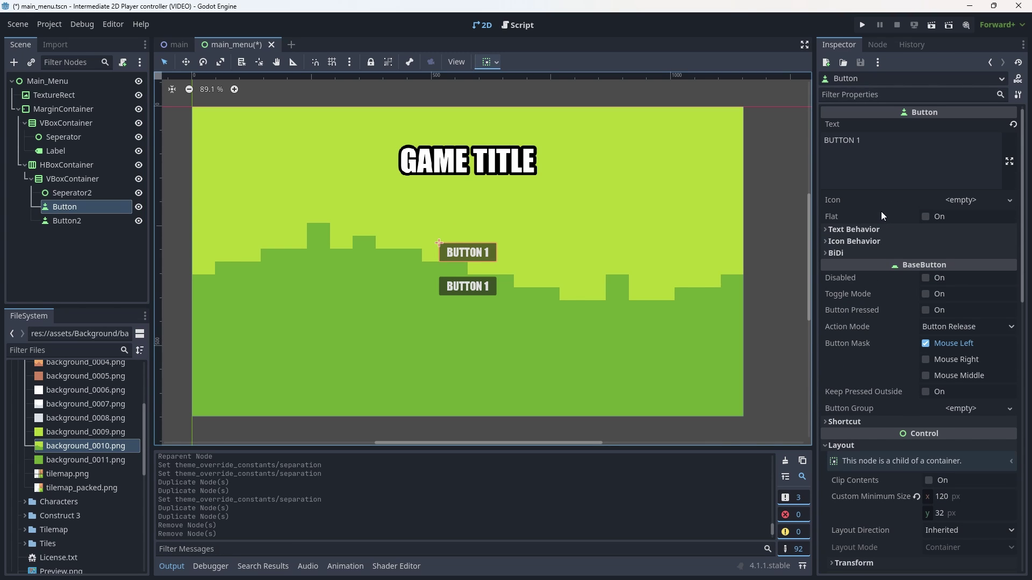
pyautogui.click(863, 140)
pyautogui.moveTo(863, 140); pyautogui.dragTo(802, 146)
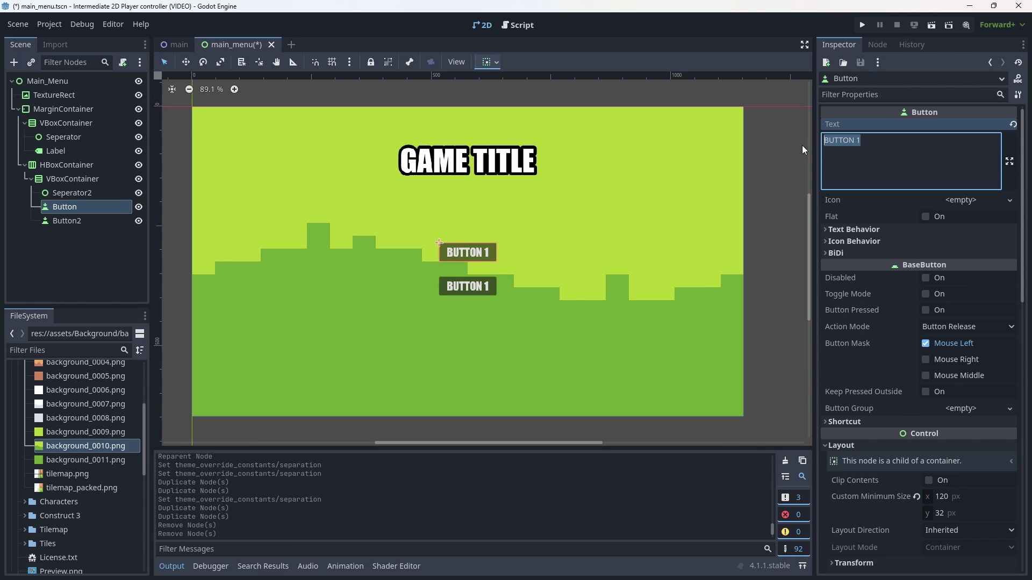
pyautogui.write('sTART gA')
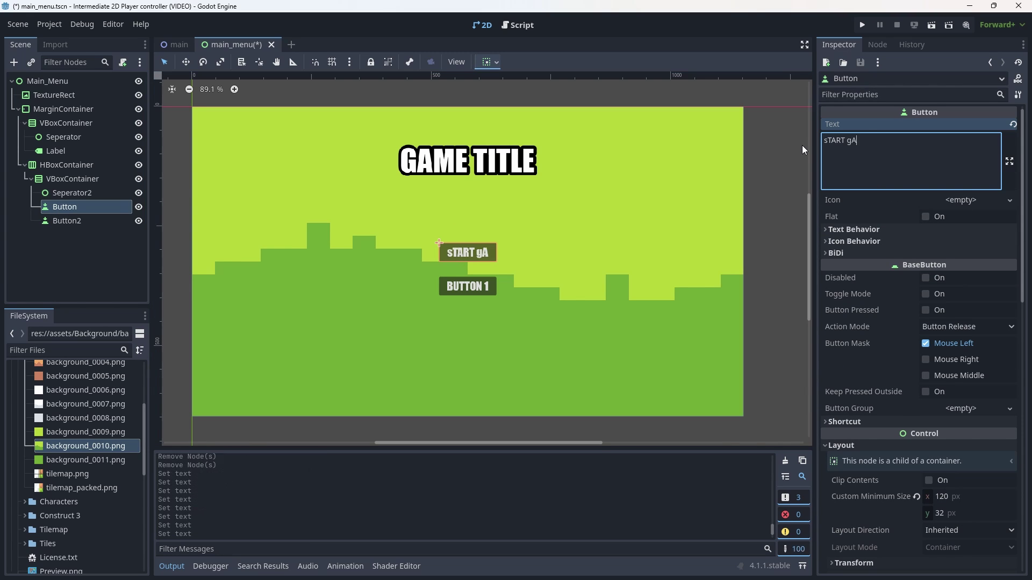
pyautogui.write('ME')
pyautogui.press('BackSpace')
pyautogui.press('BackSpace')
pyautogui.press('BackSpace')
pyautogui.press('BackSpace')
pyautogui.press('BackSpace')
pyautogui.press('BackSpace')
pyautogui.press('BackSpace')
pyautogui.press('BackSpace')
pyautogui.press('BackSpace')
pyautogui.press('BackSpace')
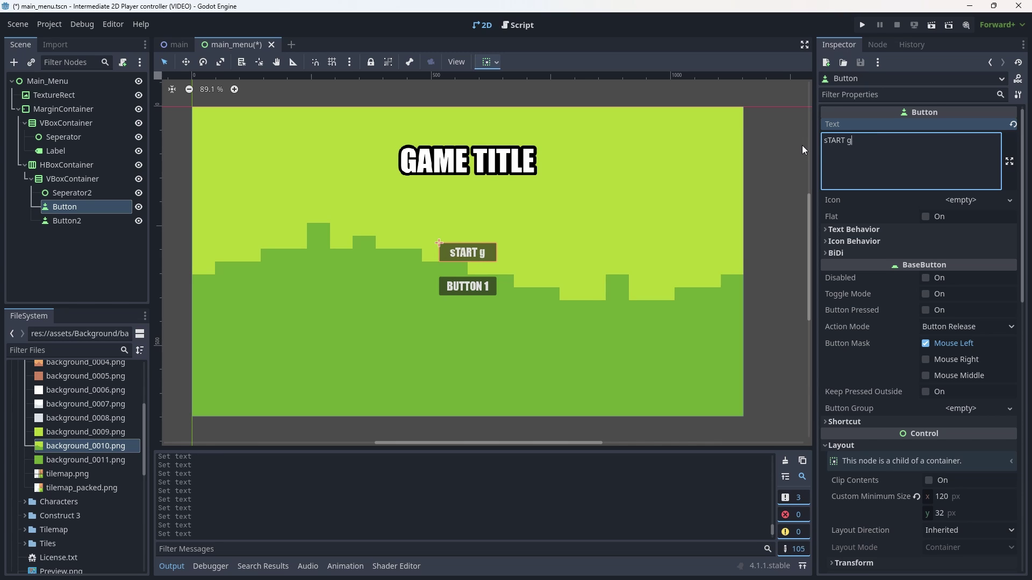
pyautogui.write('Start Game')
# Step: Rename the first Button node as Start_Button
pyautogui.click(94, 208)
pyautogui.click(89, 208)
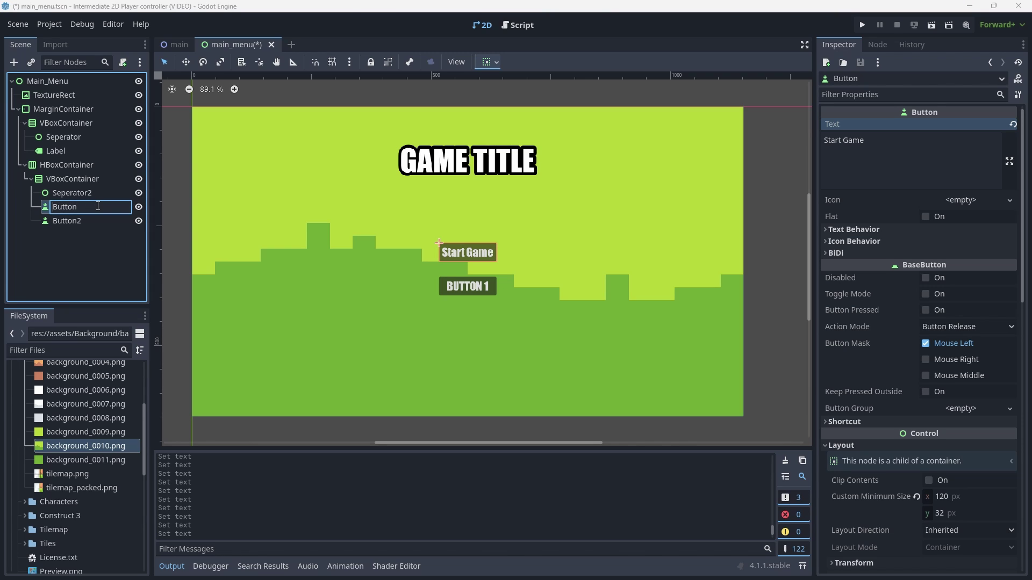
pyautogui.write('Start_')
pyautogui.press('Return')
# Step: Rename the Button2 node as Exit_Button
pyautogui.click(86, 216)
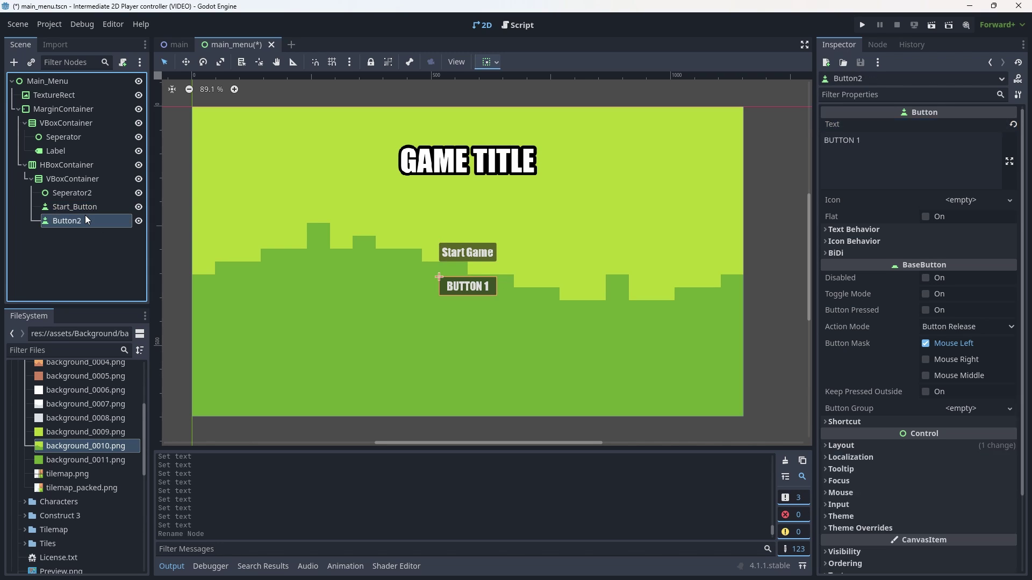
pyautogui.click(86, 216)
pyautogui.press('End')
pyautogui.press('BackSpace')
pyautogui.press('Home')
pyautogui.write('Exit_')
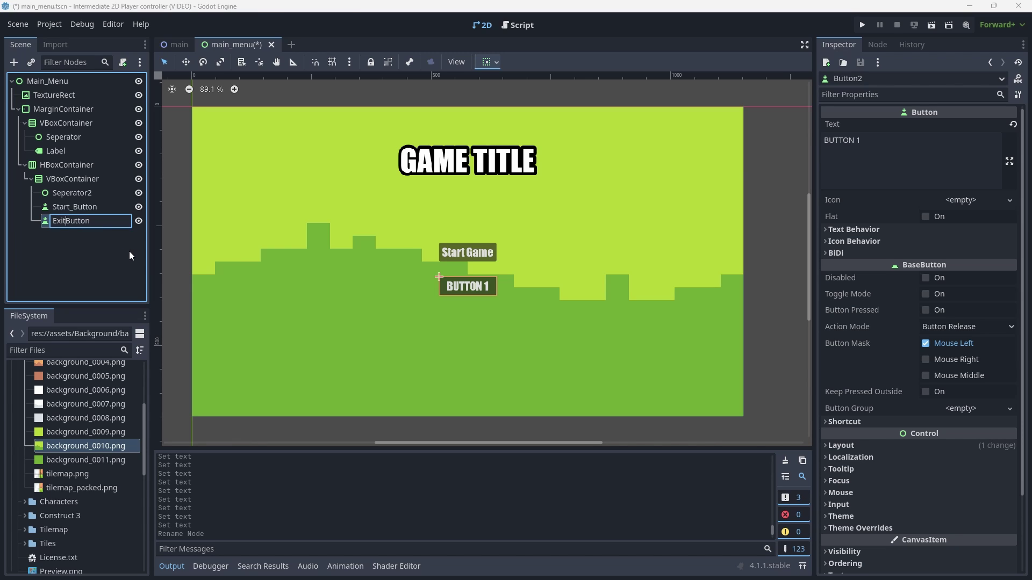
pyautogui.write('_')
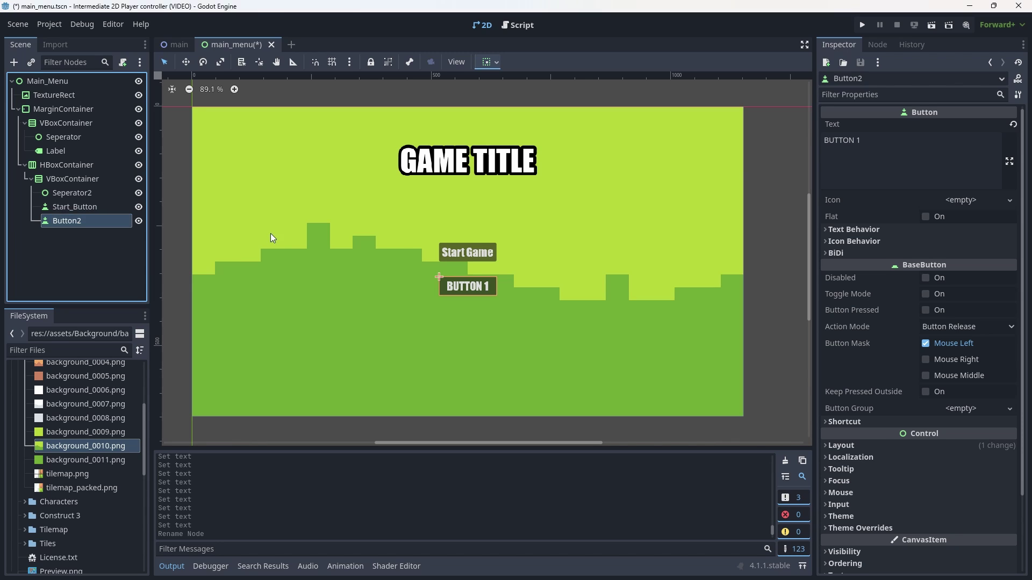
# Step: Set the text of the Exit_Button node to "Exit Game"
pyautogui.click(913, 156)
pyautogui.hotkey('ctrl', 'a')
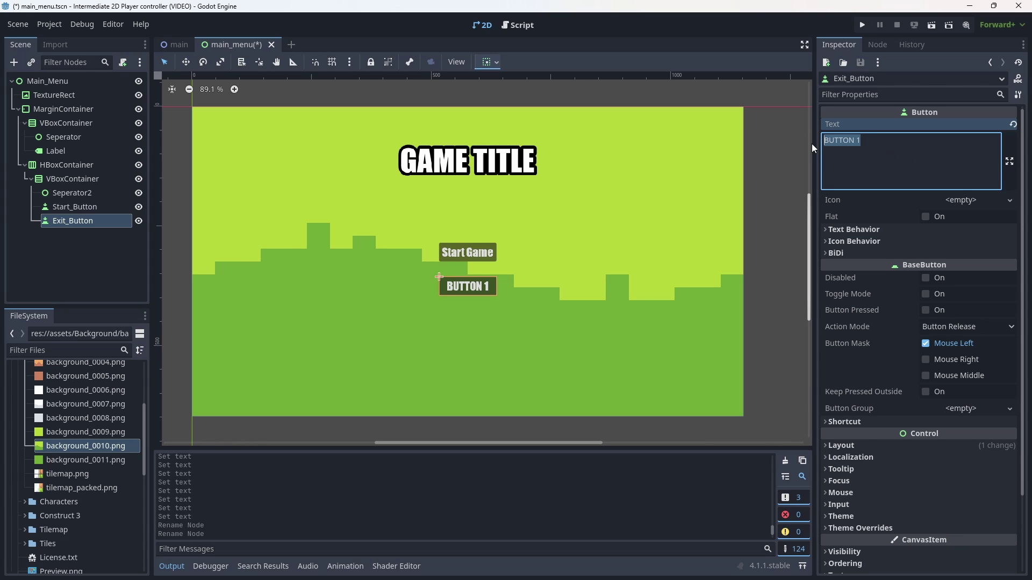
pyautogui.write('Exit_game')
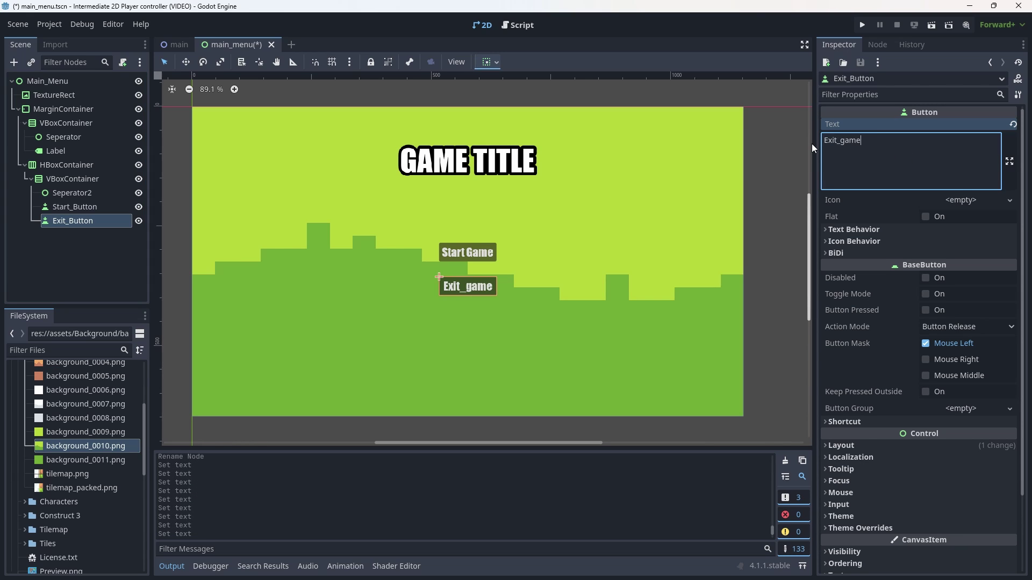
pyautogui.press('Left')
pyautogui.press('Left')
pyautogui.press('Left')
pyautogui.press('Left')
pyautogui.press('BackSpace')
pyautogui.press('Delete')
pyautogui.write('G')
pyautogui.click(88, 253)
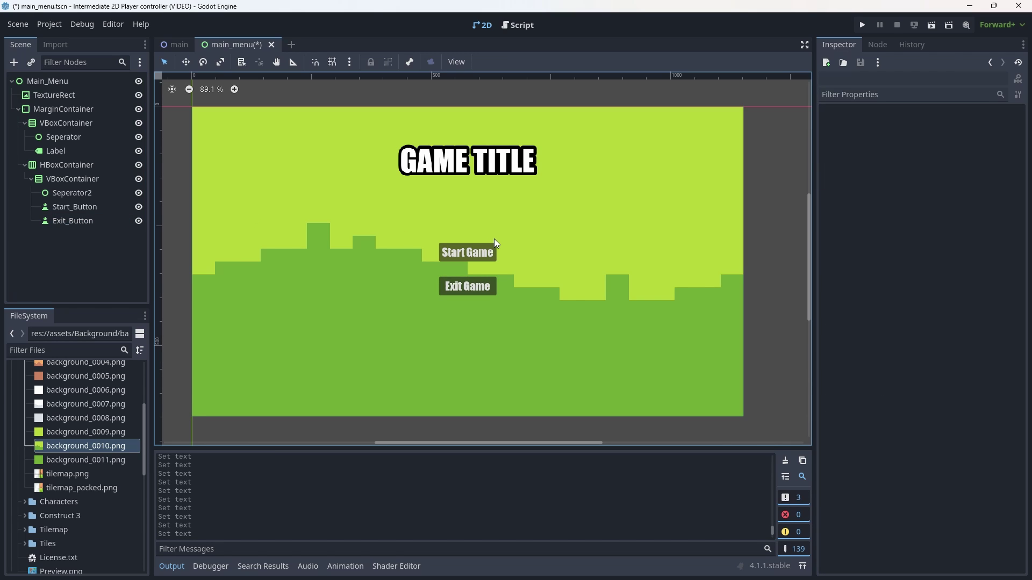
# Step: Save the scene, and test-run both the whole project and the main menu scene on its own
pyautogui.hotkey('ctrl', 's')
pyautogui.press('F5')
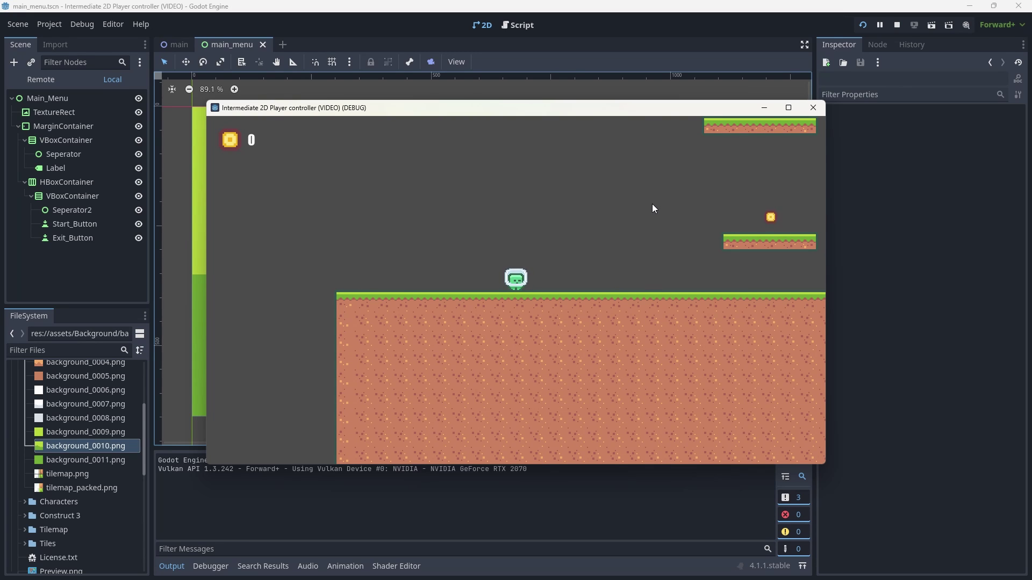
pyautogui.click(812, 107)
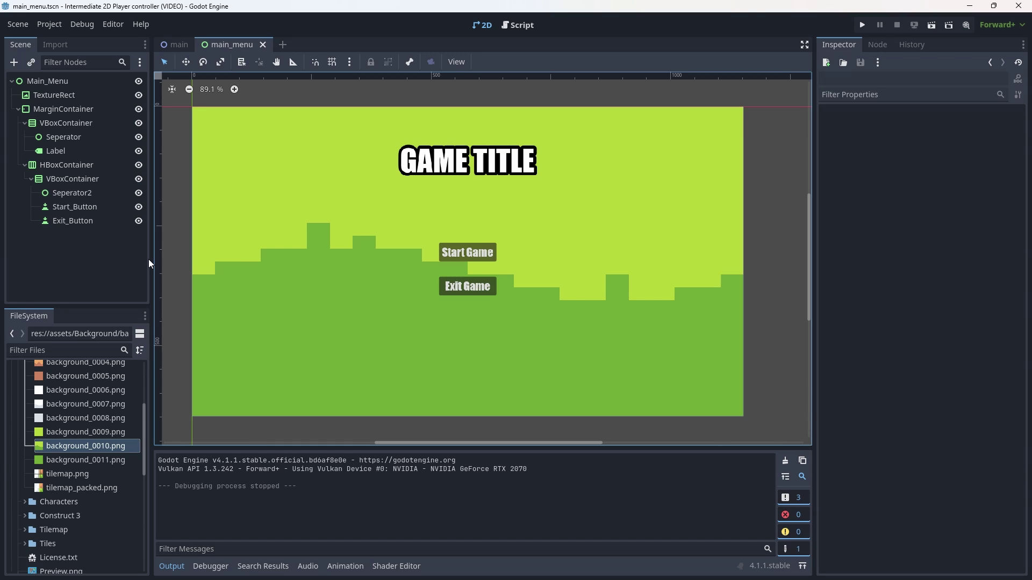
pyautogui.press('F6')
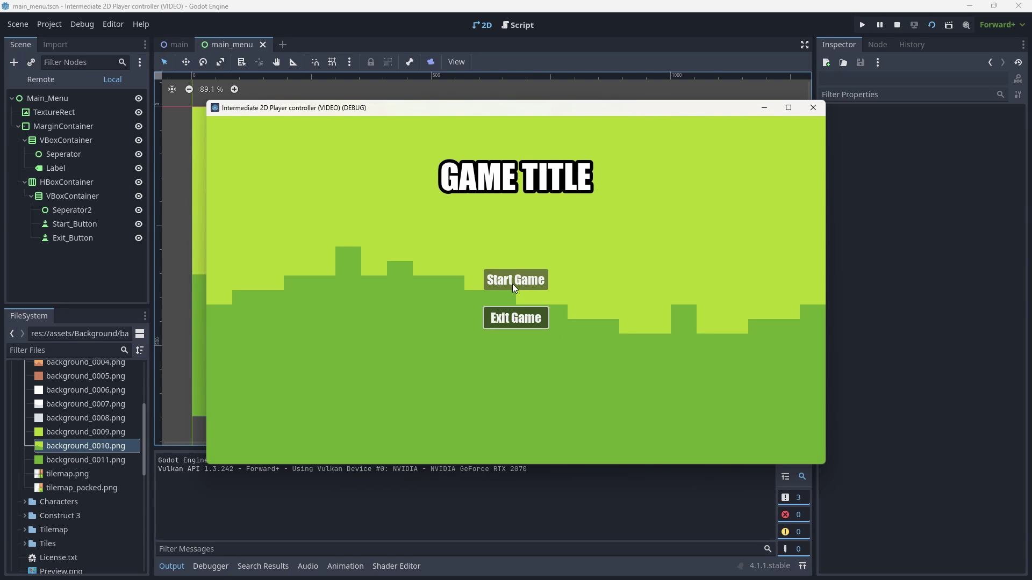
pyautogui.click(813, 109)
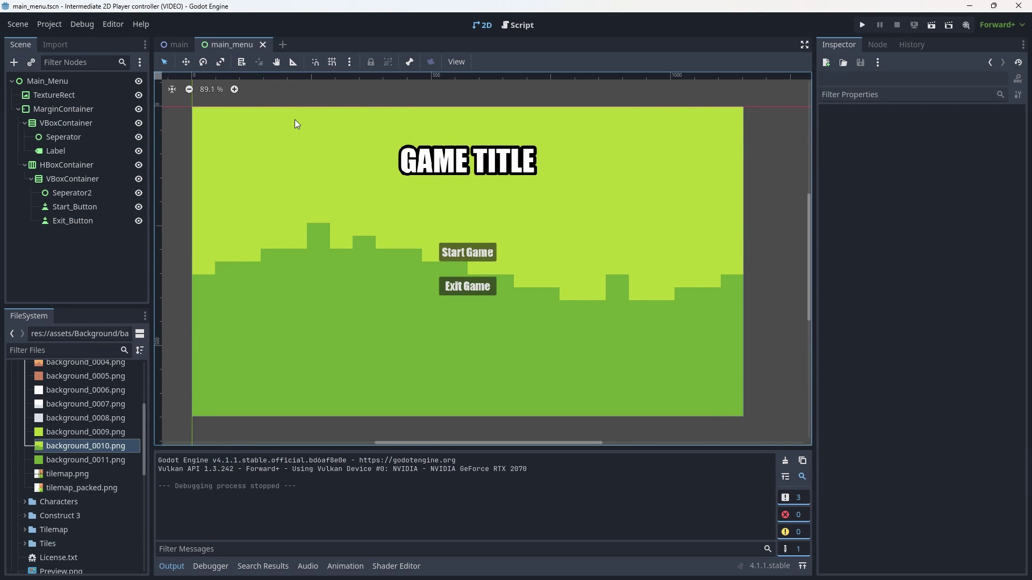
# Step: Set the project's main scene to res://scenes/main menu/main_menu.tscn in the project settings
pyautogui.click(47, 28)
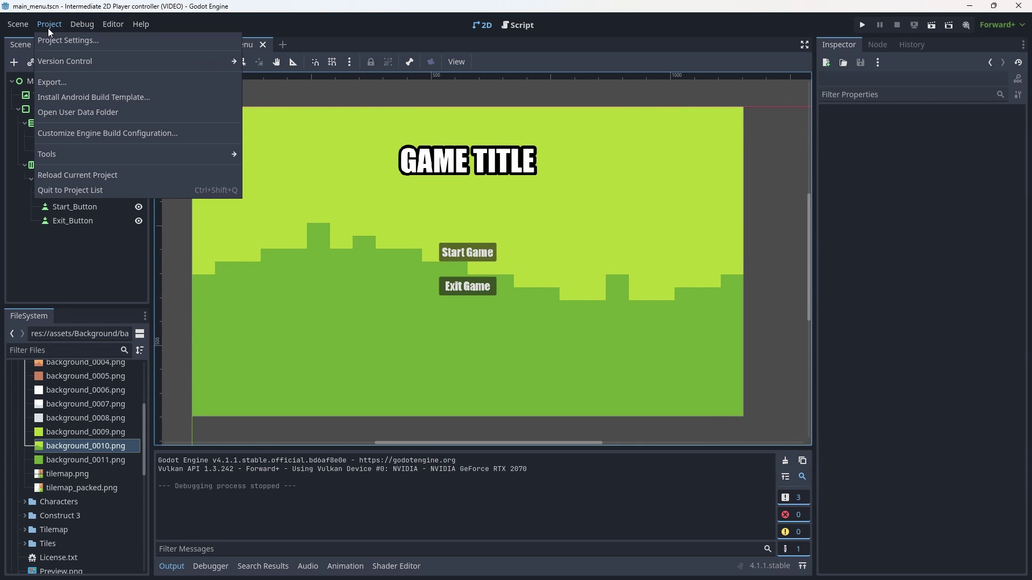
pyautogui.click(57, 41)
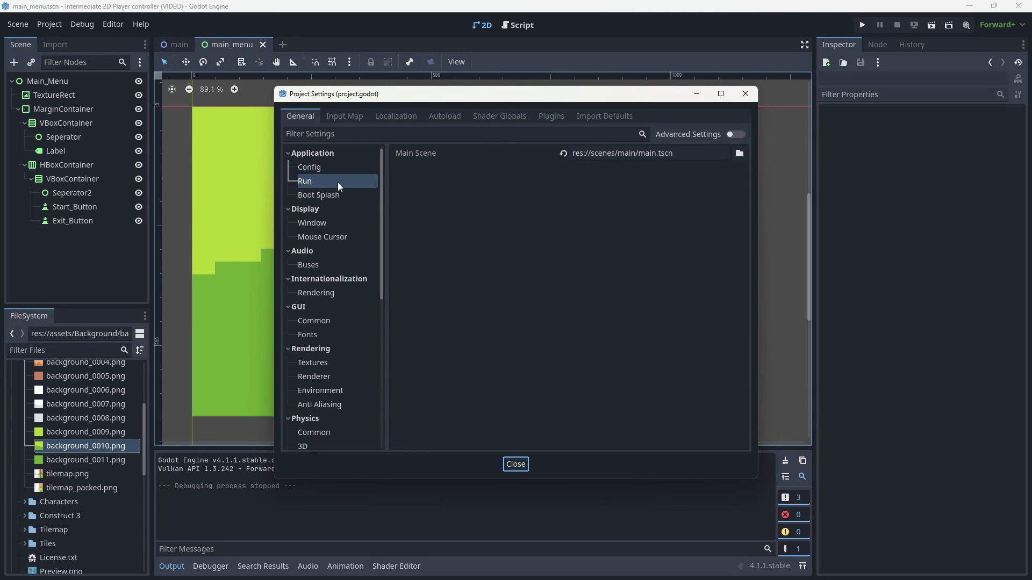
pyautogui.click(732, 152)
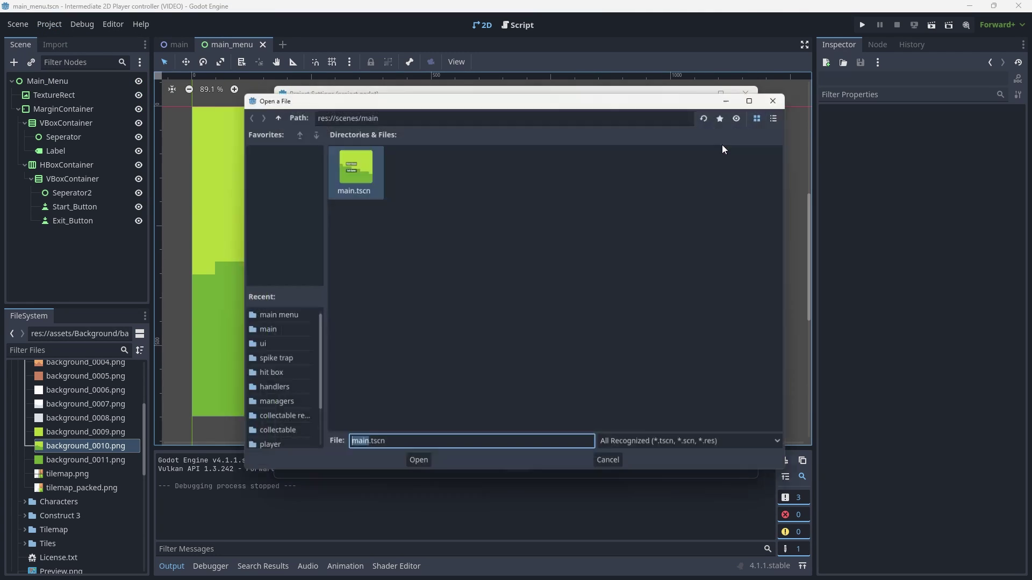
pyautogui.click(269, 112)
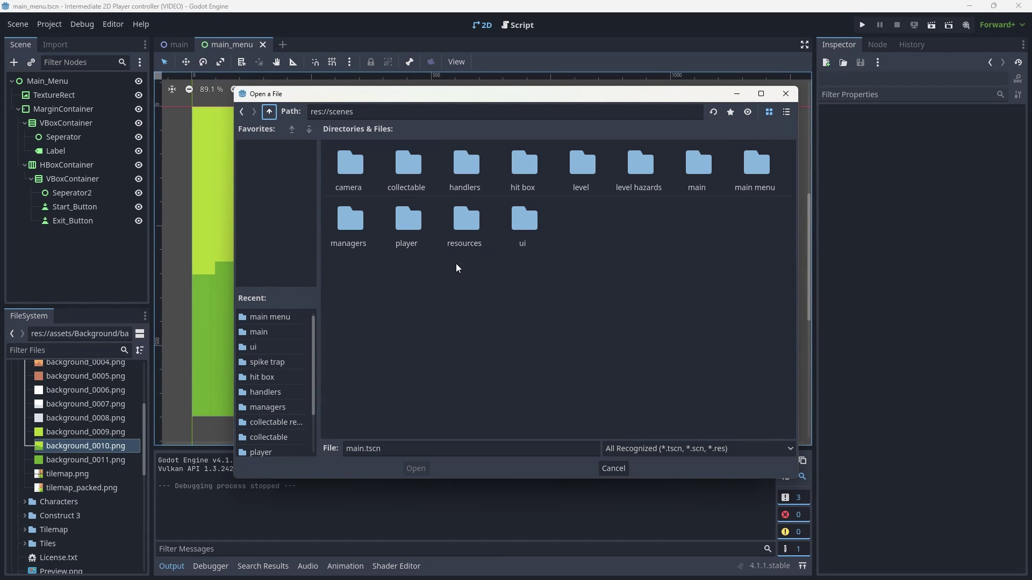
pyautogui.doubleClick(756, 166)
pyautogui.doubleClick(349, 171)
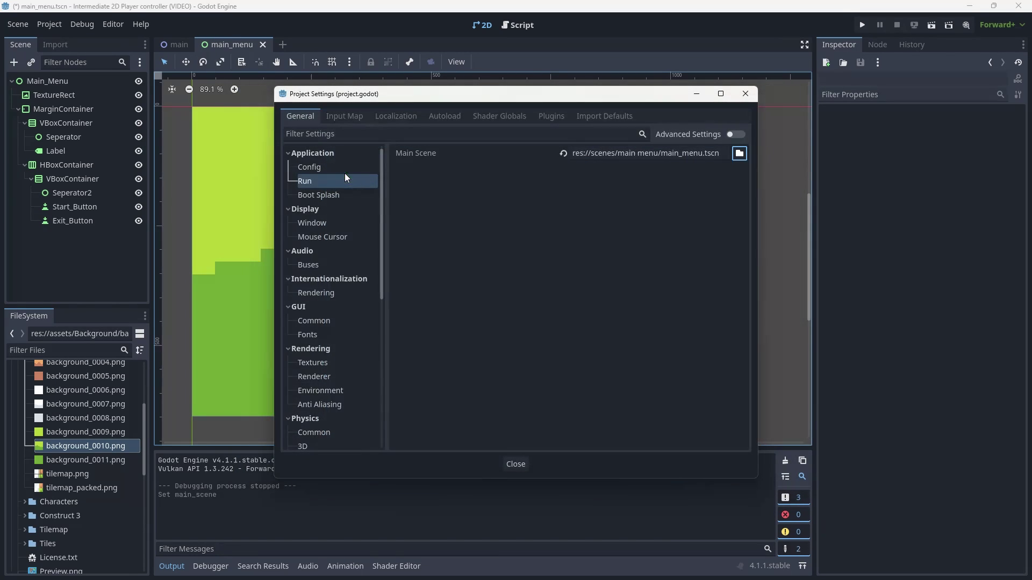
pyautogui.click(518, 466)
# Step: Run the project to check which scene it starts with, and close the game window
pyautogui.click(59, 270)
pyautogui.press('F5')
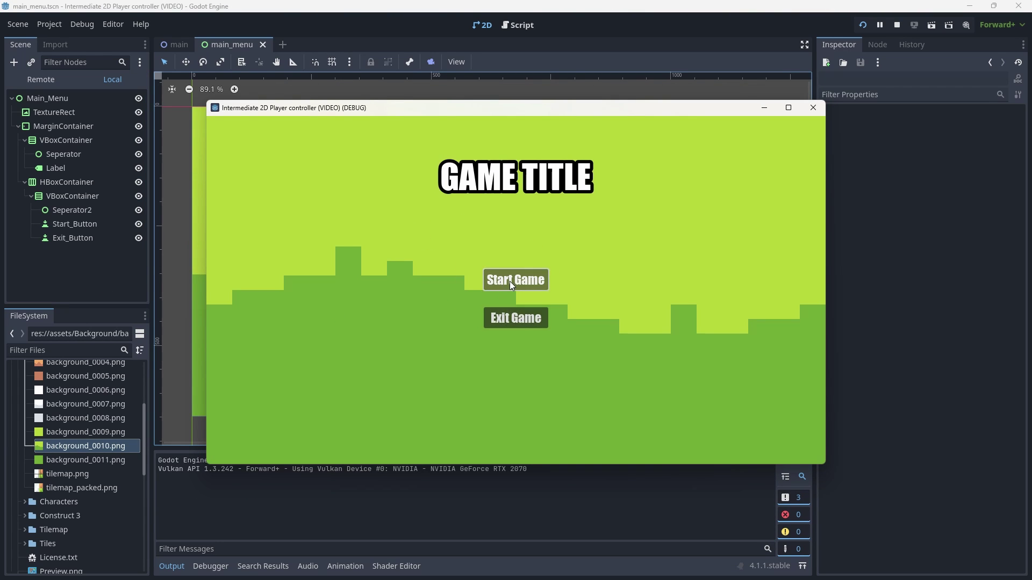
pyautogui.click(813, 107)
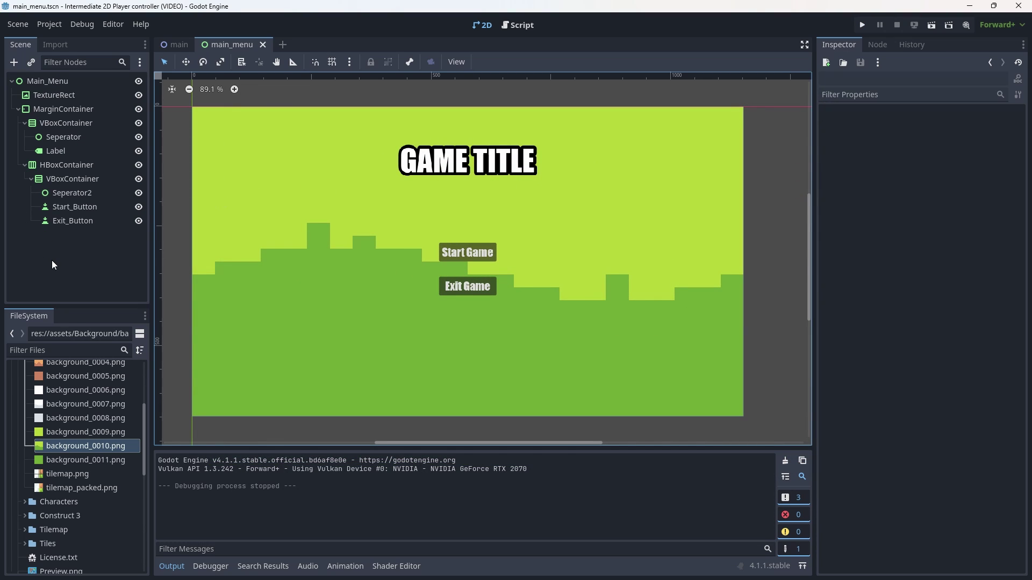
# Step: Attach a new script, main_menu.gd, to the Main_Menu root node
pyautogui.click(46, 81)
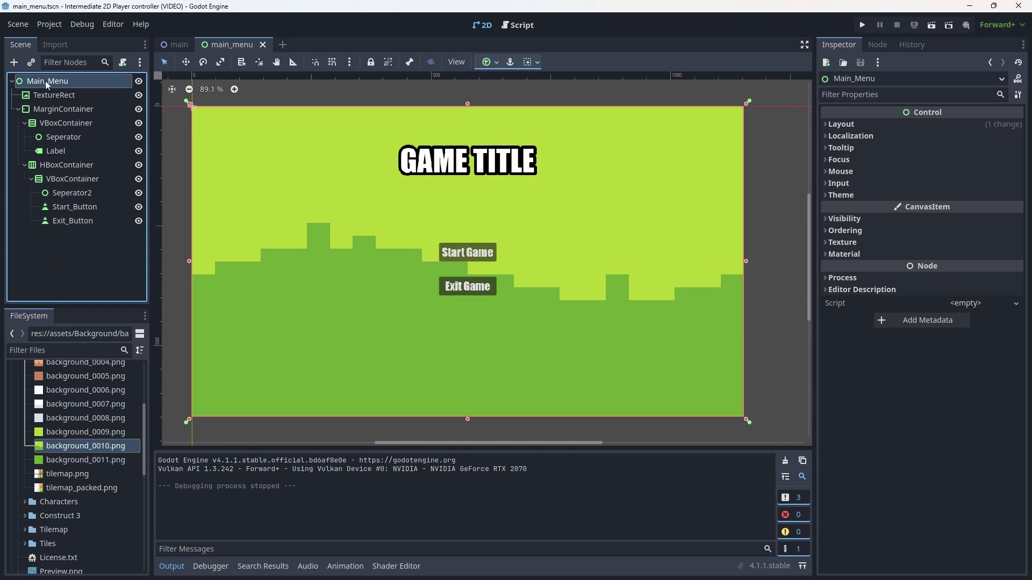
pyautogui.click(122, 62)
pyautogui.click(469, 366)
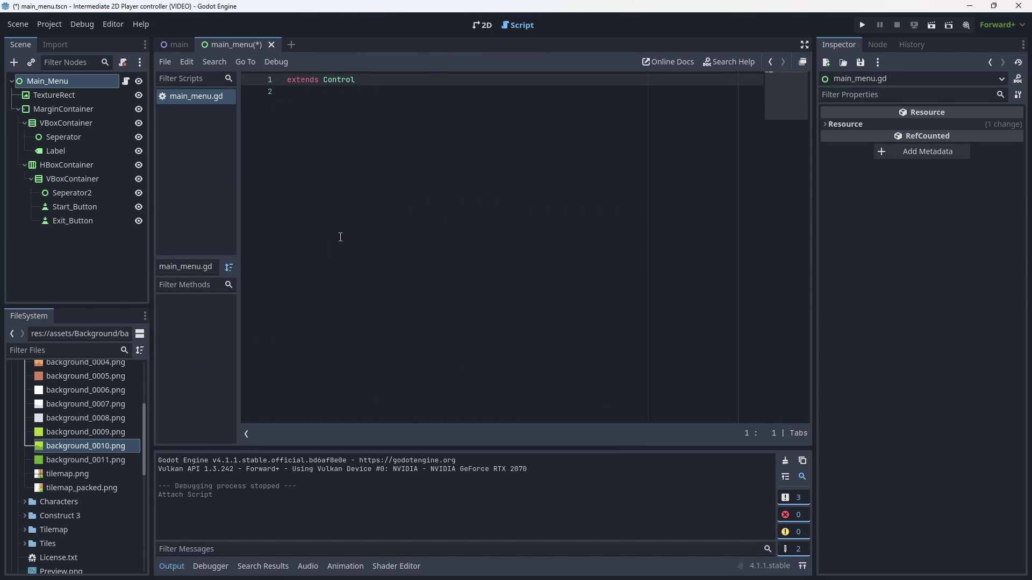
# Step: Add the line "class_name MainMenu" above "extends Control" in main_menu.gd
pyautogui.press('Return')
pyautogui.press('Up')
pyautogui.write('class_name MainMenu')
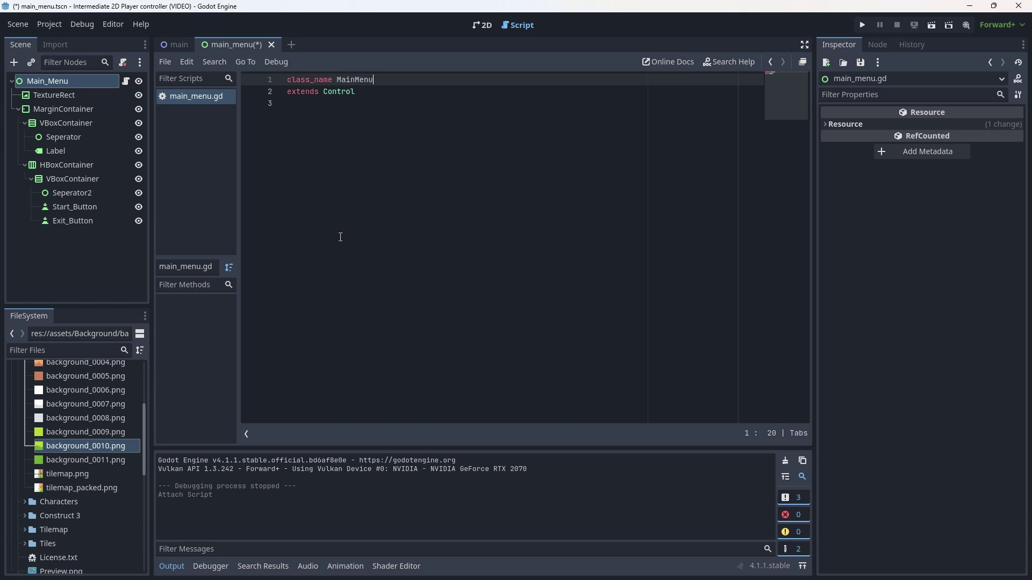
pyautogui.press('Down')
pyautogui.press('Down')
pyautogui.press('Return')
pyautogui.press('Return')
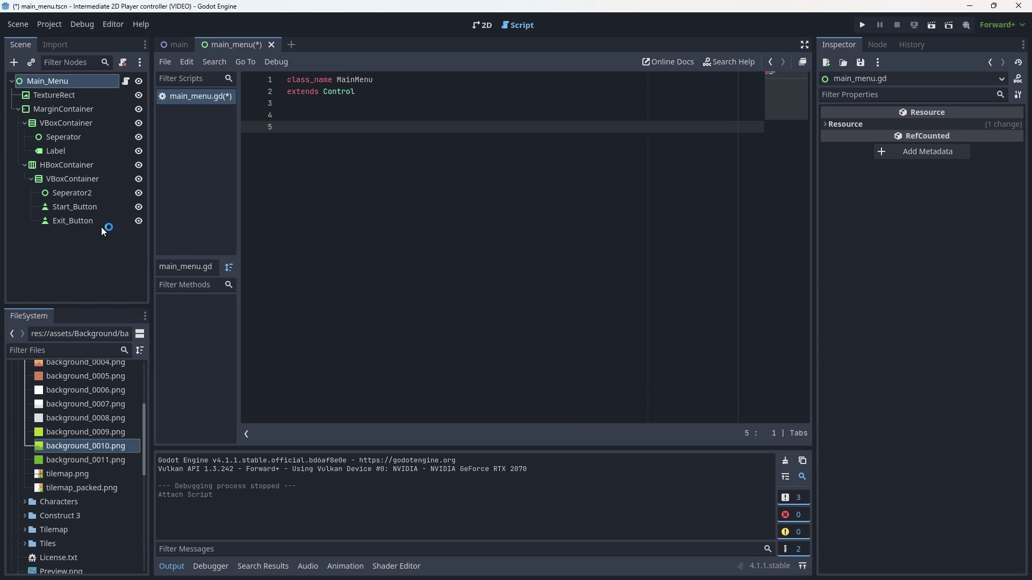
pyautogui.moveTo(66, 206); pyautogui.dragTo(310, 124)
pyautogui.moveTo(63, 220); pyautogui.dragTo(346, 138)
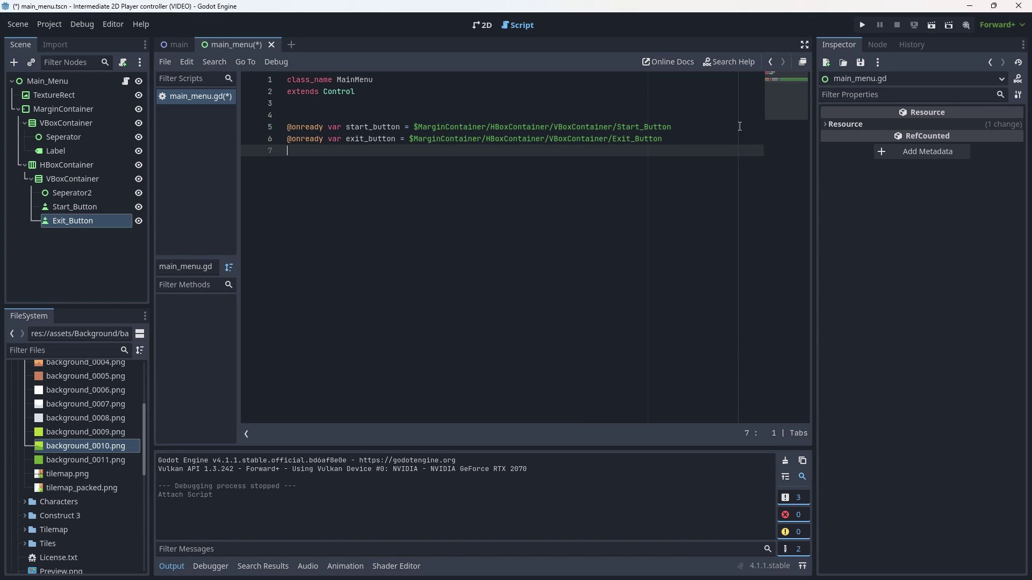
# Step: Append "as Button" to both the start_button and exit_button declarations
pyautogui.click(730, 127)
pyautogui.write('as ')
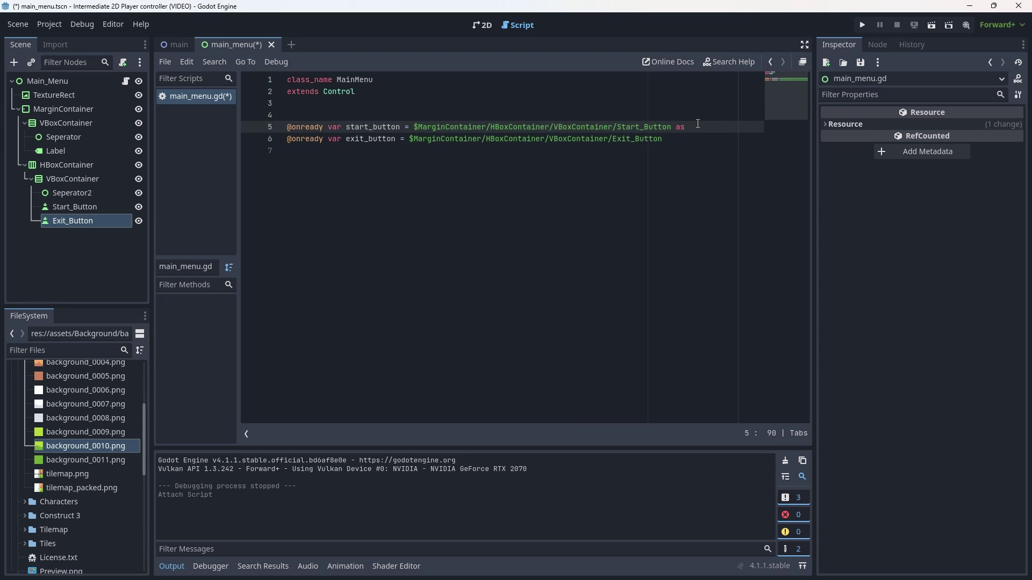
pyautogui.write('Button')
pyautogui.press('Return')
pyautogui.press('Down')
pyautogui.write('a')
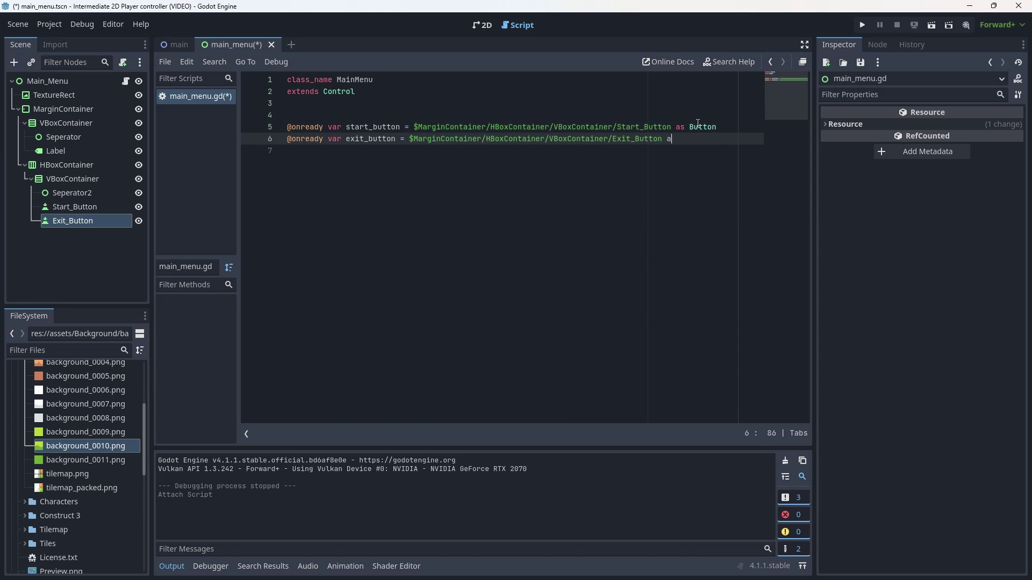
pyautogui.write('s Button')
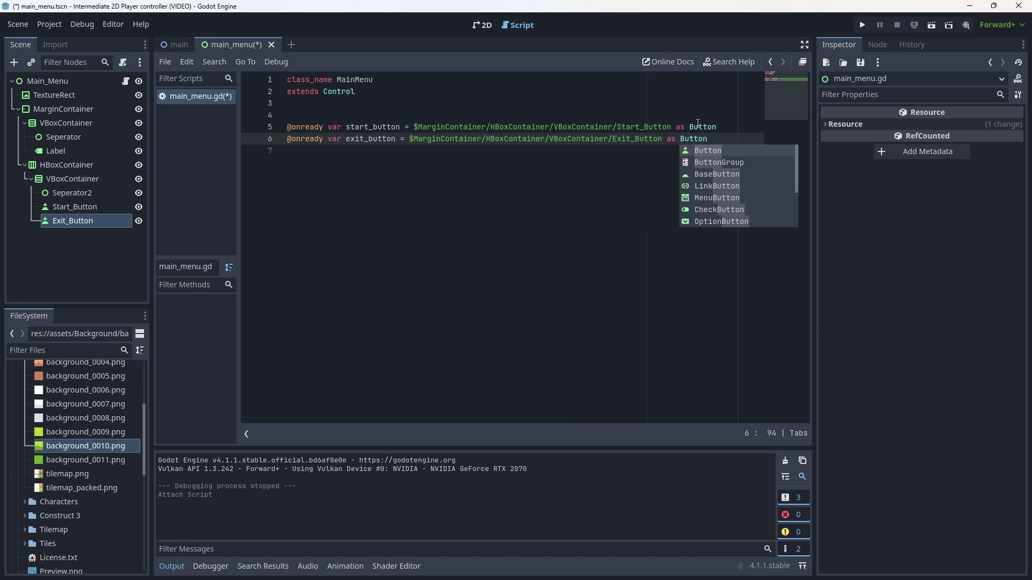
pyautogui.press('Return')
# Step: Declare an exported variable start_level below the button references, assigned to an empty preload() call
pyautogui.press('Return')
pyautogui.write('@')
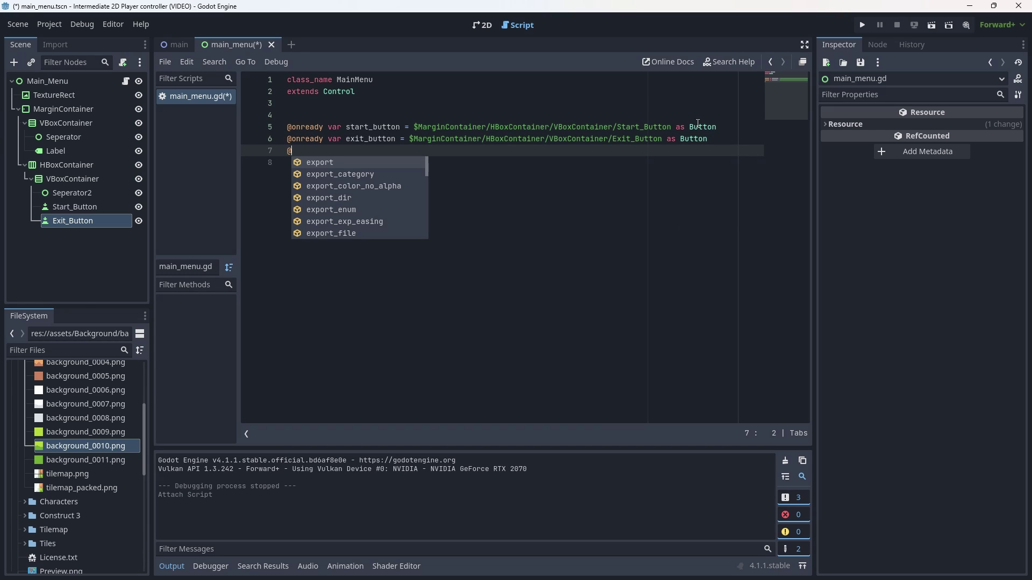
pyautogui.write('export var ')
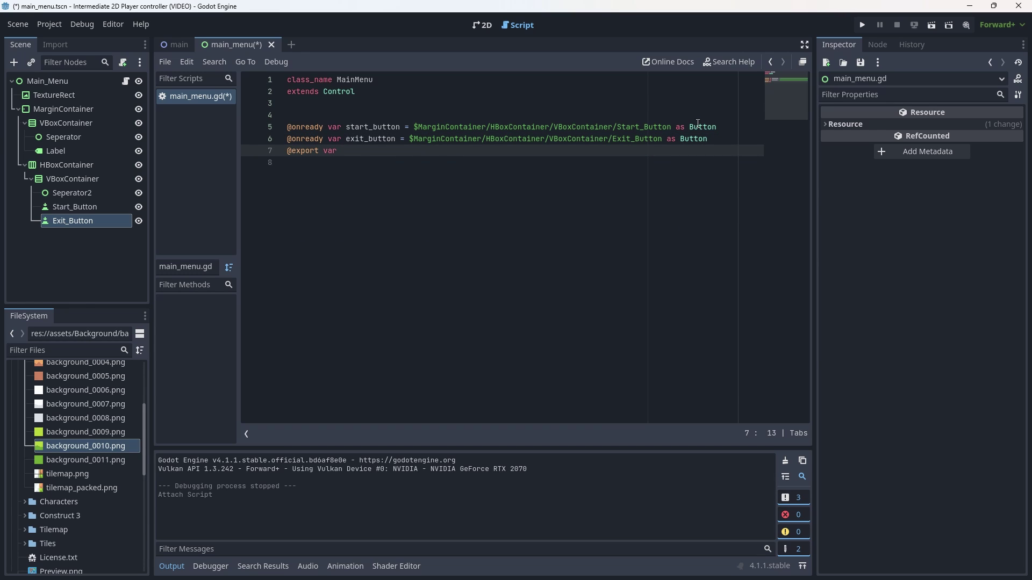
pyautogui.write('start_l')
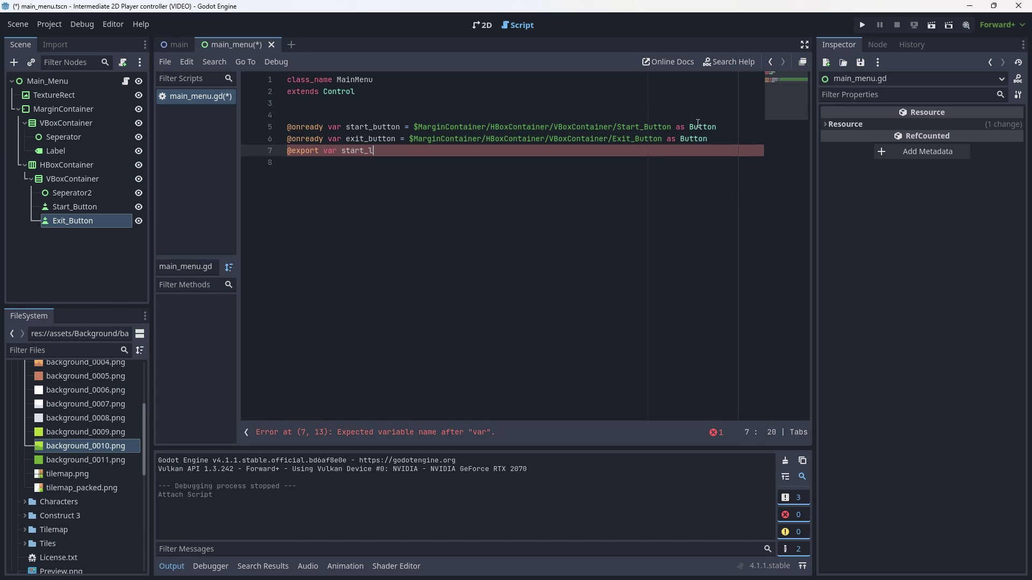
pyautogui.write('evel = preload')
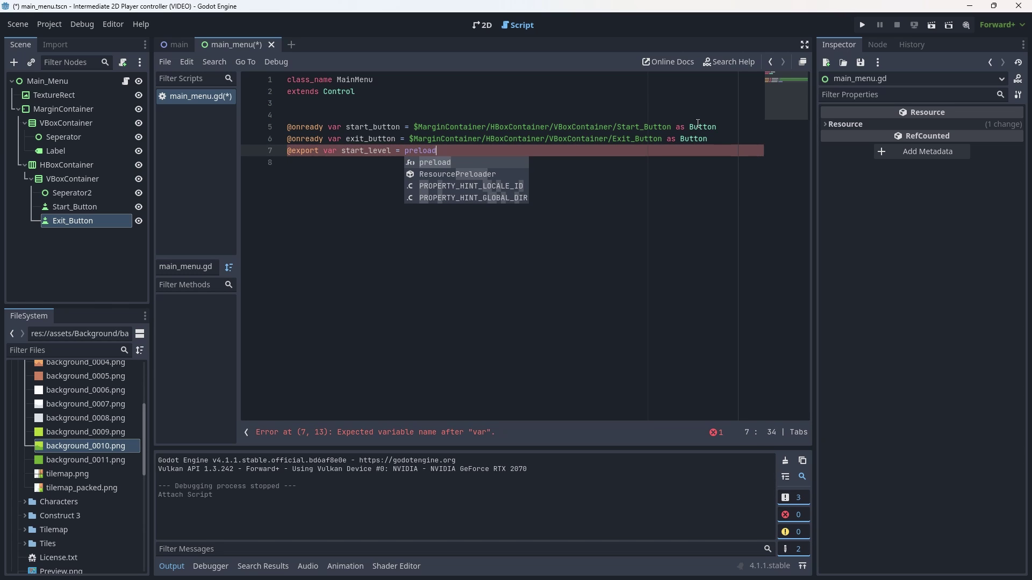
pyautogui.press('Return')
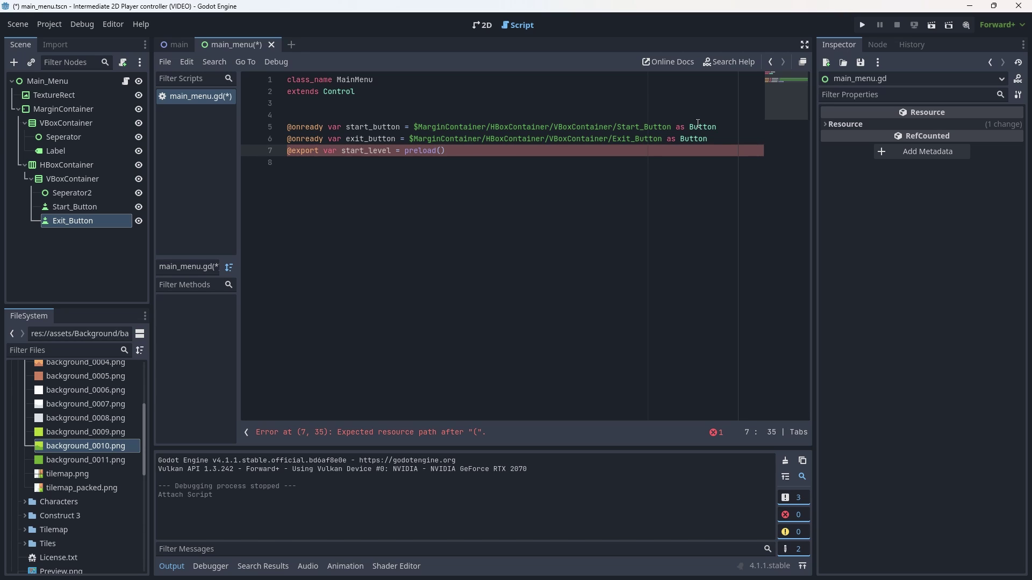
# Step: Fill in "res://scenes/main/main.tscn" as the preload path from the code suggestions, and remove the path again
pyautogui.write('"main')
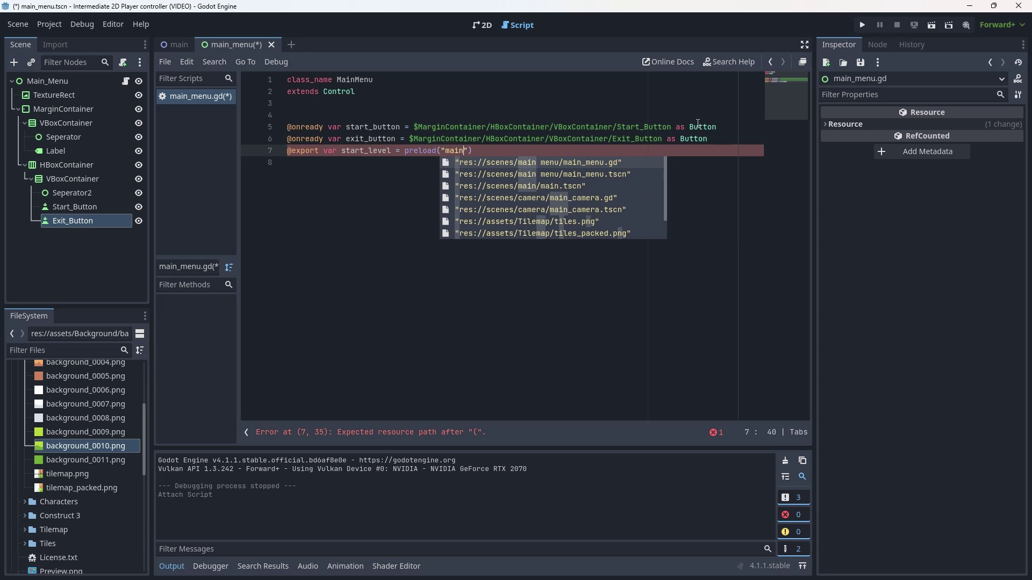
pyautogui.press('Down')
pyautogui.press('Down')
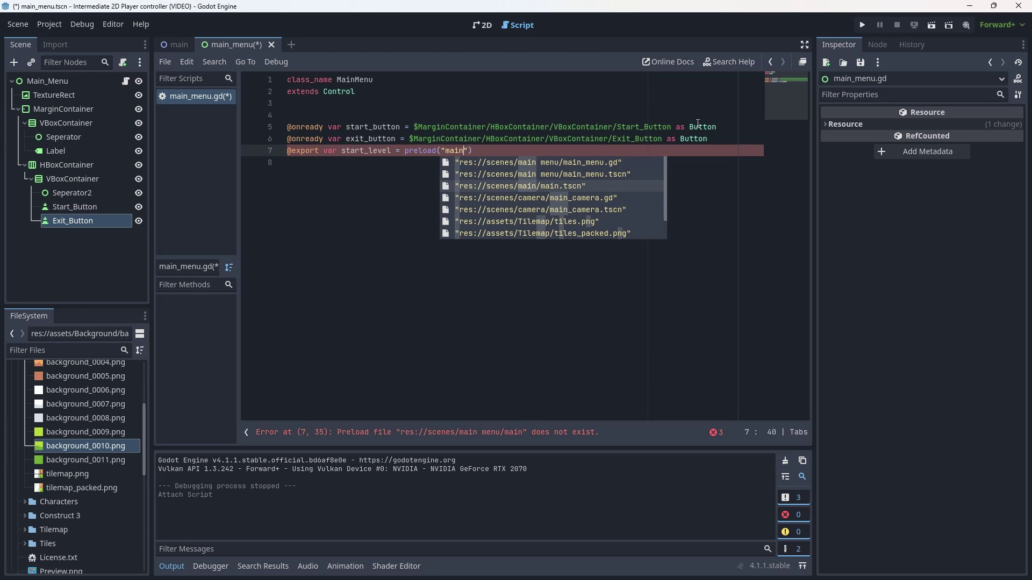
pyautogui.press('Return')
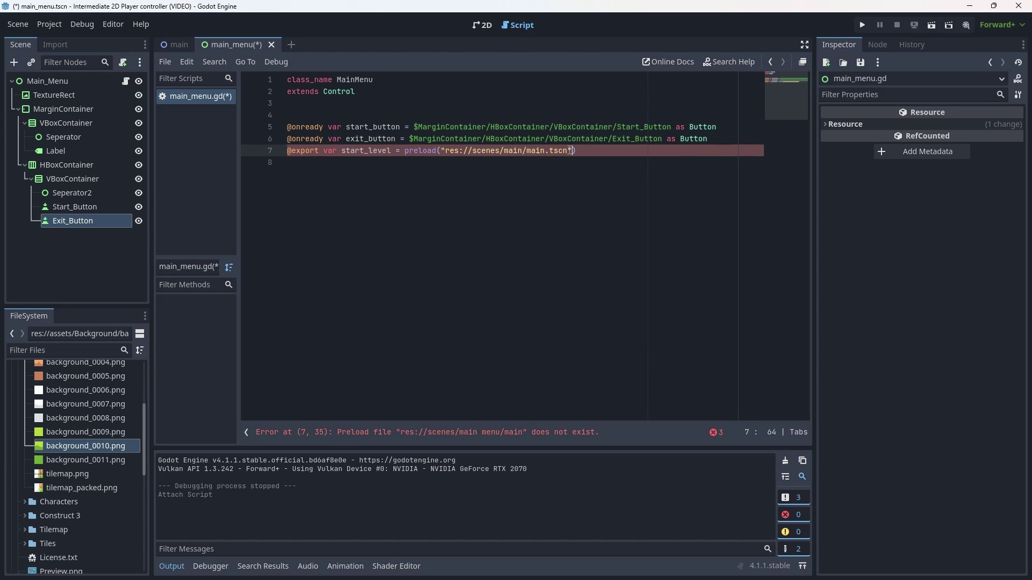
pyautogui.moveTo(573, 151); pyautogui.dragTo(444, 156)
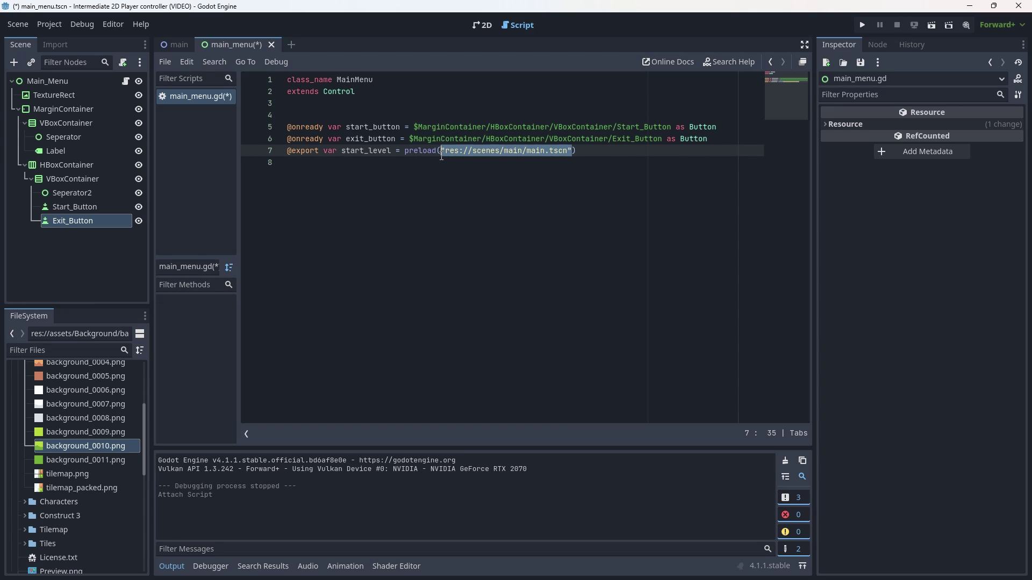
pyautogui.press('BackSpace')
pyautogui.press('BackSpace')
# Step: Insert the path of main.tscn from the scenes/main folder into the empty preload() call on line 7
pyautogui.scroll(-3, 51, 470)
pyautogui.scroll(-5, 52, 469)
pyautogui.scroll(3, 73, 418)
pyautogui.scroll(-3, 56, 446)
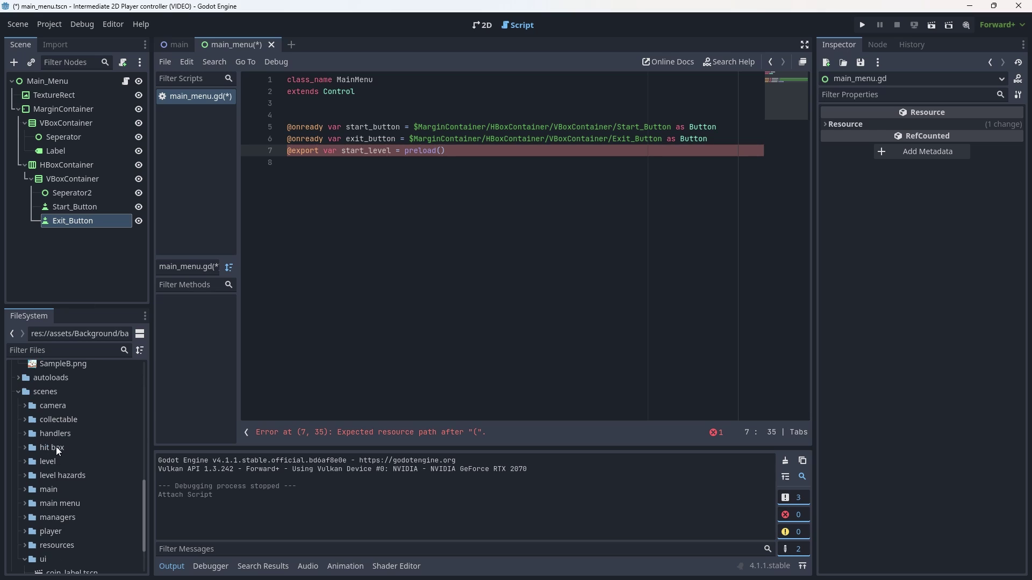
pyautogui.scroll(-2, 28, 478)
pyautogui.click(25, 436)
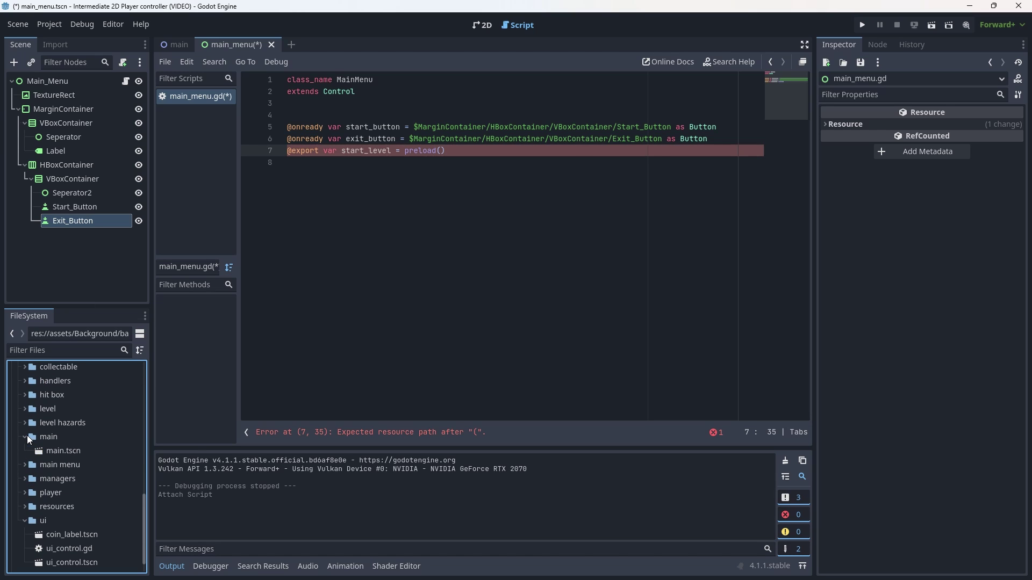
pyautogui.click(50, 452)
pyautogui.moveTo(72, 454); pyautogui.dragTo(442, 153)
pyautogui.press('Up')
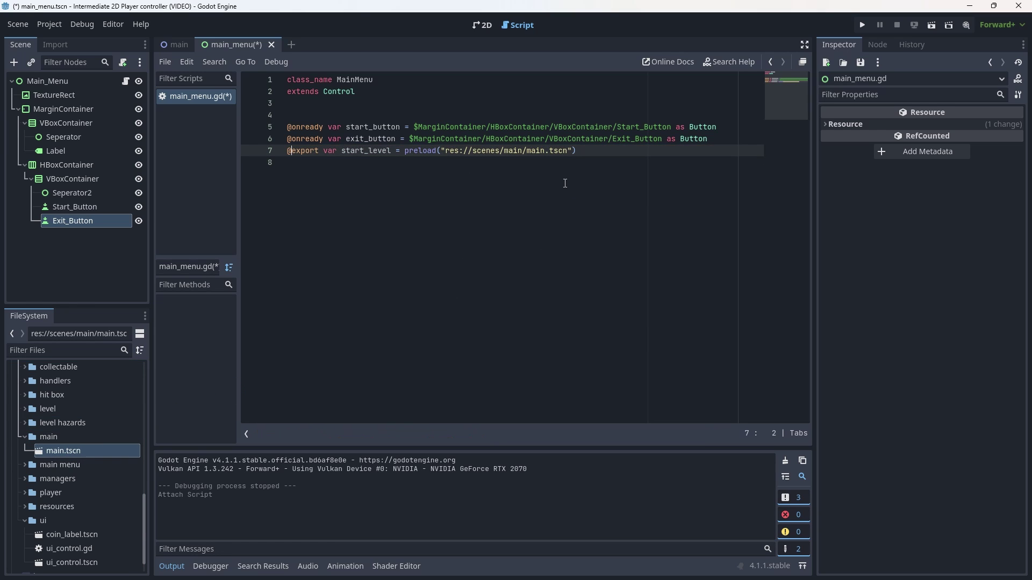
pyautogui.press('BackSpace')
pyautogui.press('BackSpace')
pyautogui.press('BackSpace')
pyautogui.press('BackSpace')
pyautogui.press('BackSpace')
pyautogui.press('BackSpace')
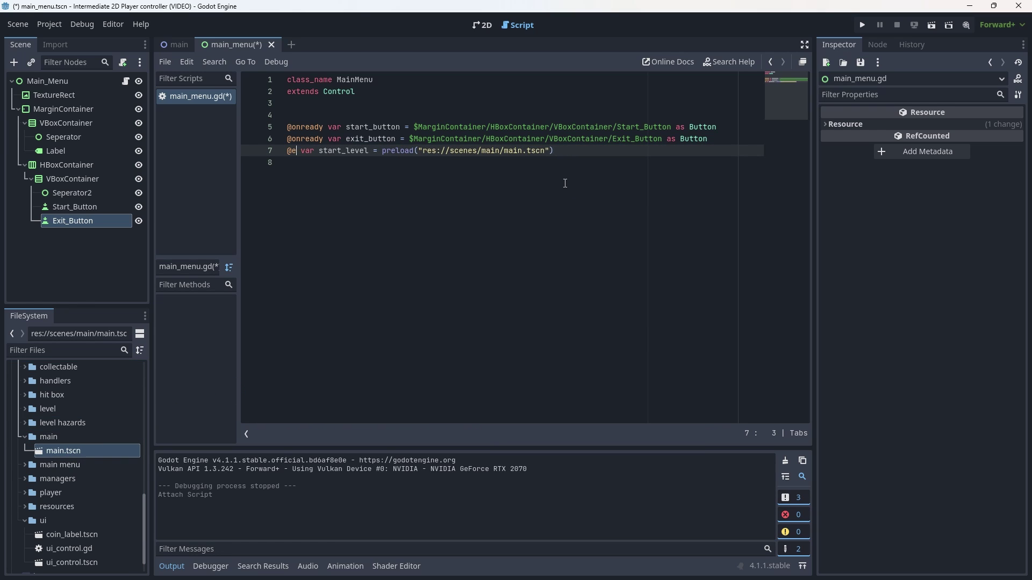
pyautogui.write('onready')
# Step: Leave two blank lines below the start_level declaration and begin a function declaration with "func _"
pyautogui.press('Down')
pyautogui.press('Return')
pyautogui.press('Return')
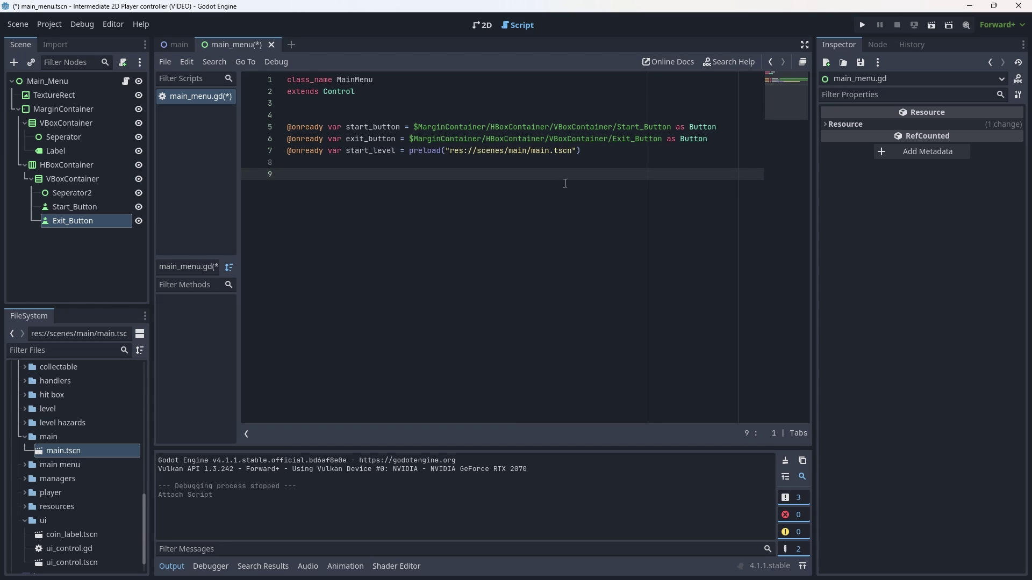
pyautogui.write('func _')
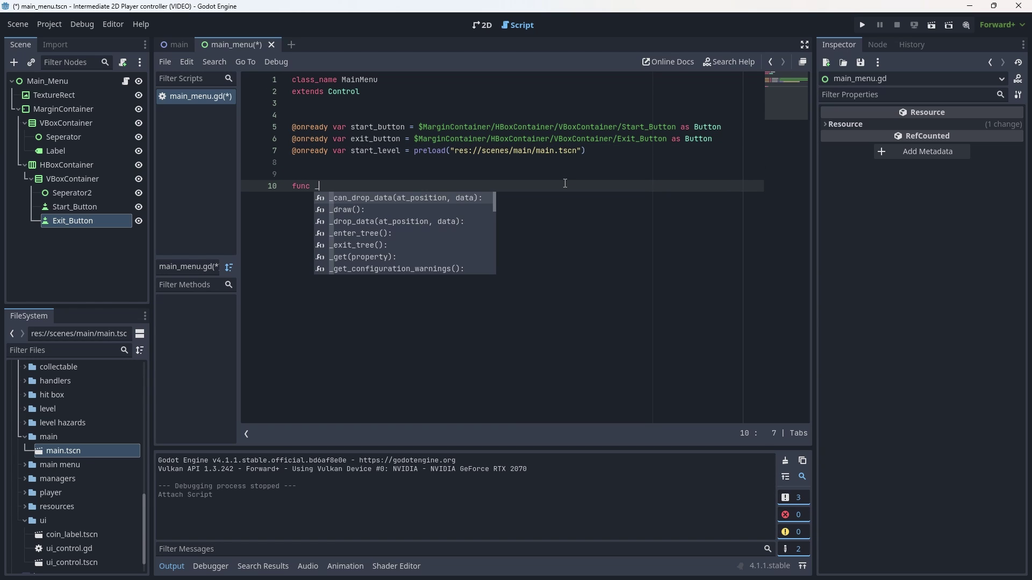
pyautogui.press('Return')
pyautogui.press('BackSpace')
pyautogui.press('BackSpace')
pyautogui.press('BackSpace')
pyautogui.press('BackSpace')
pyautogui.press('BackSpace')
pyautogui.press('BackSpace')
pyautogui.press('BackSpace')
pyautogui.press('BackSpace')
pyautogui.press('BackSpace')
pyautogui.press('BackSpace')
pyautogui.press('BackSpace')
pyautogui.press('BackSpace')
pyautogui.press('BackSpace')
pyautogui.press('BackSpace')
pyautogui.press('BackSpace')
pyautogui.press('BackSpace')
pyautogui.press('BackSpace')
pyautogui.press('BackSpace')
pyautogui.press('BackSpace')
pyautogui.press('BackSpace')
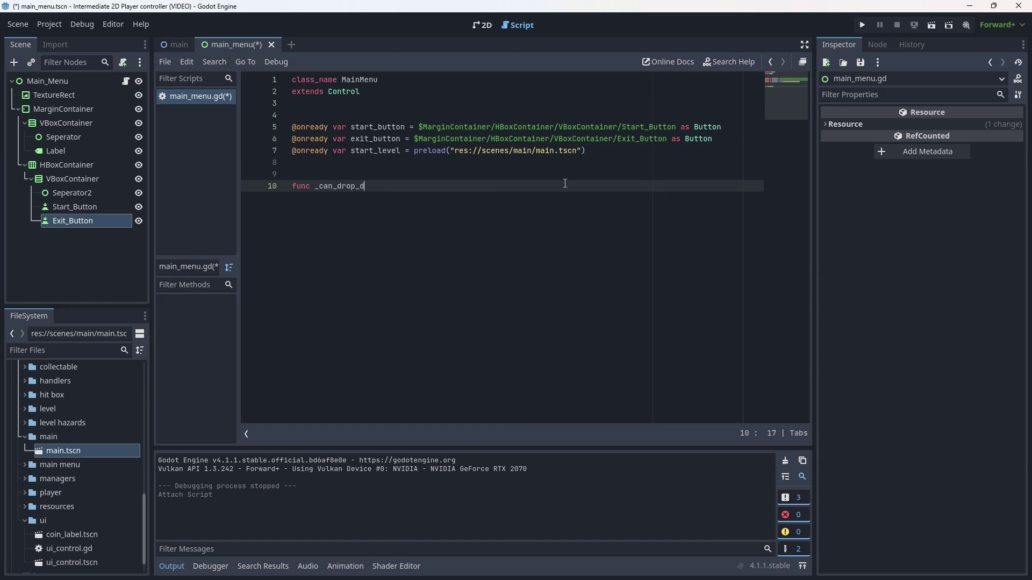
# Step: Complete the new function header as _ready(): and open its indented body
pyautogui.write('ready')
pyautogui.press('Return')
pyautogui.press('Return')
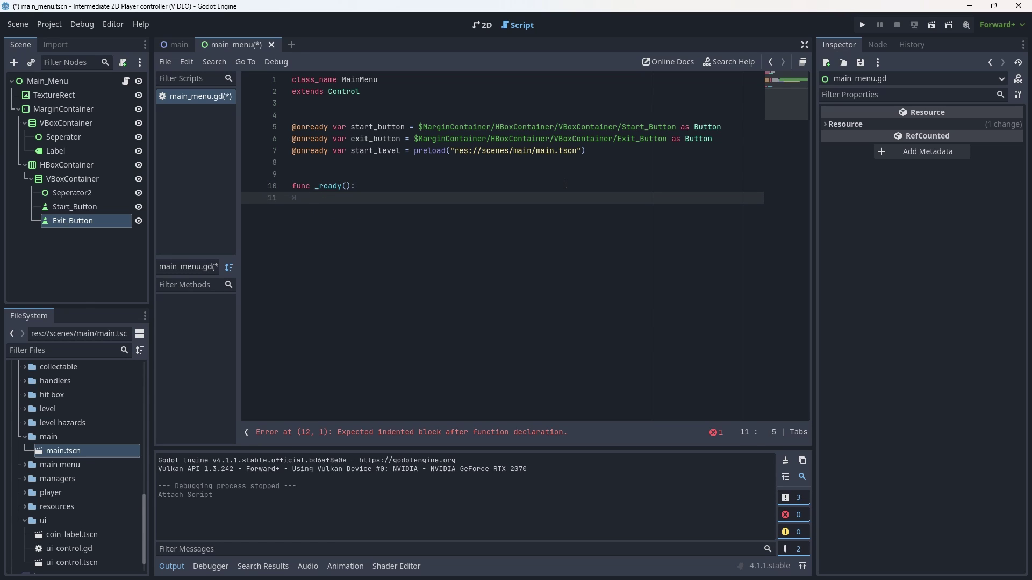
# Step: Show the signals available on the Start_Button node
pyautogui.click(90, 260)
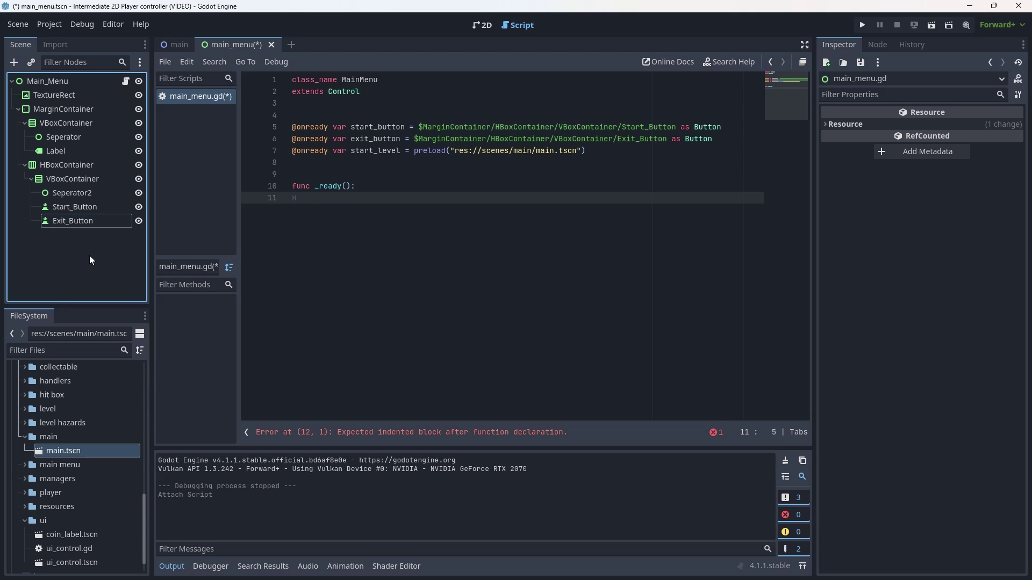
pyautogui.click(69, 205)
pyautogui.click(866, 45)
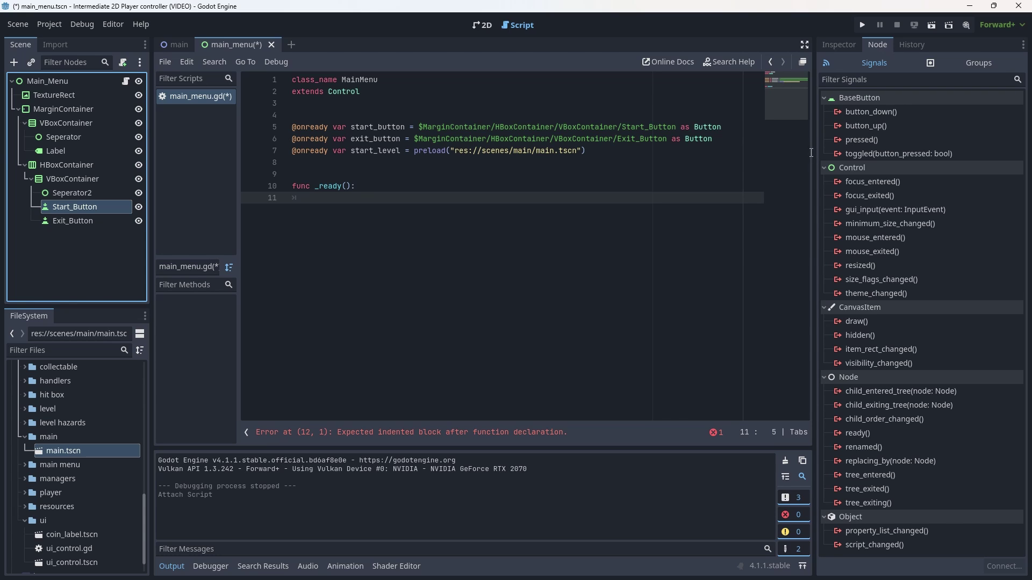
pyautogui.click(452, 207)
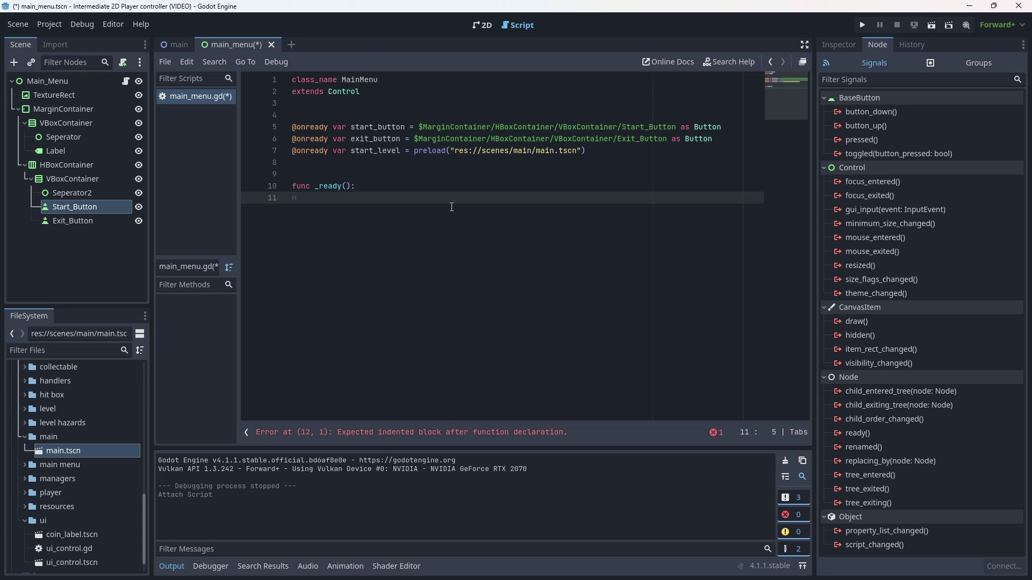
# Step: Connect start_button's button_down signal to on_button_down inside _ready()
pyautogui.write('start_button')
pyautogui.press('Return')
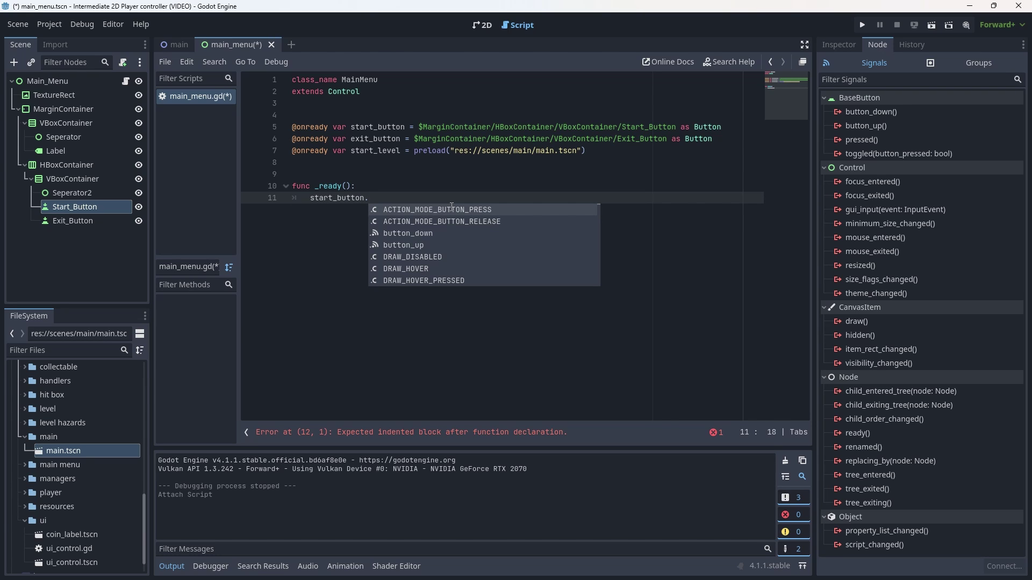
pyautogui.write('button_down')
pyautogui.press('Return')
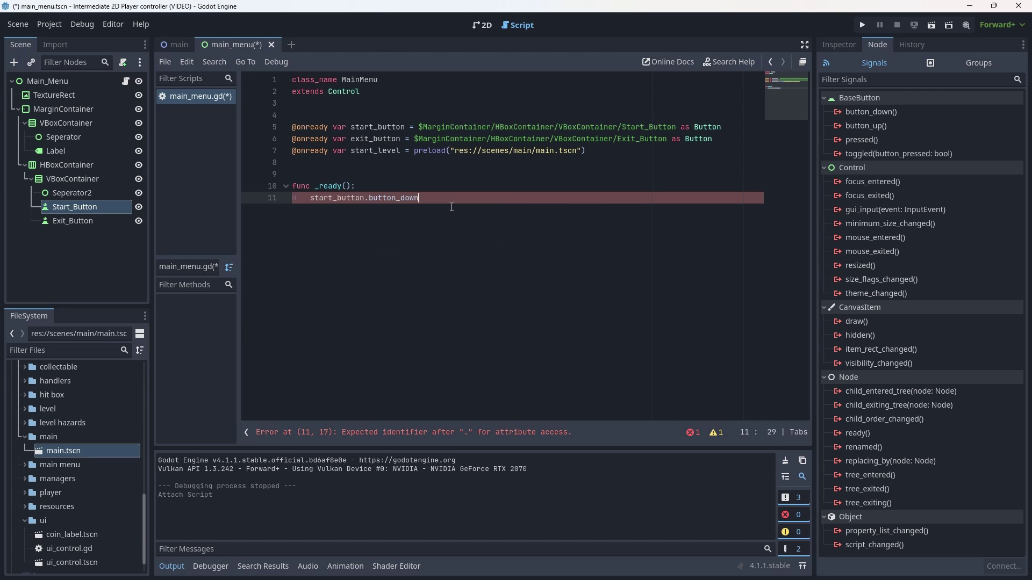
pyautogui.write('.connect(on_b')
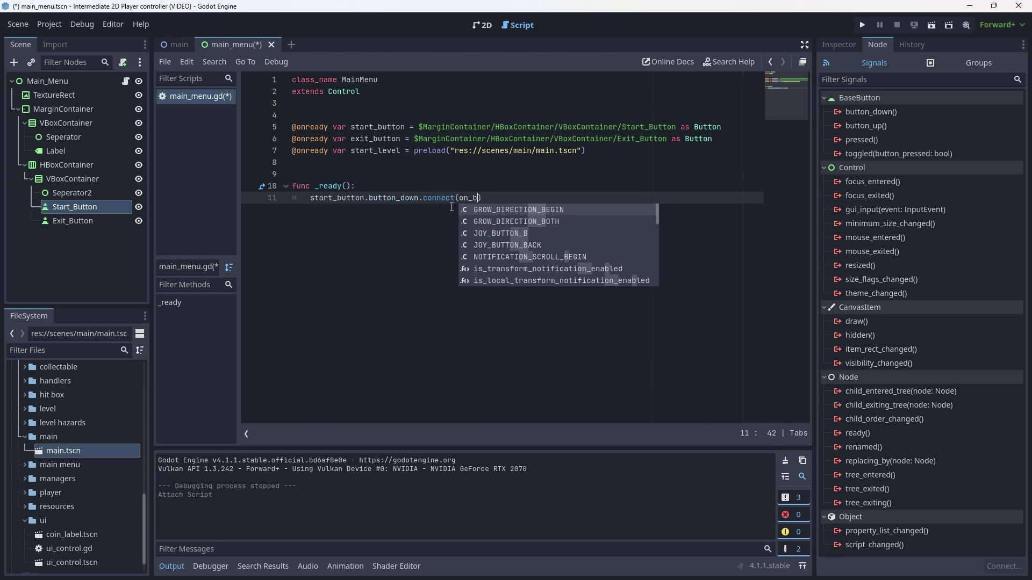
pyautogui.write('utton_down')
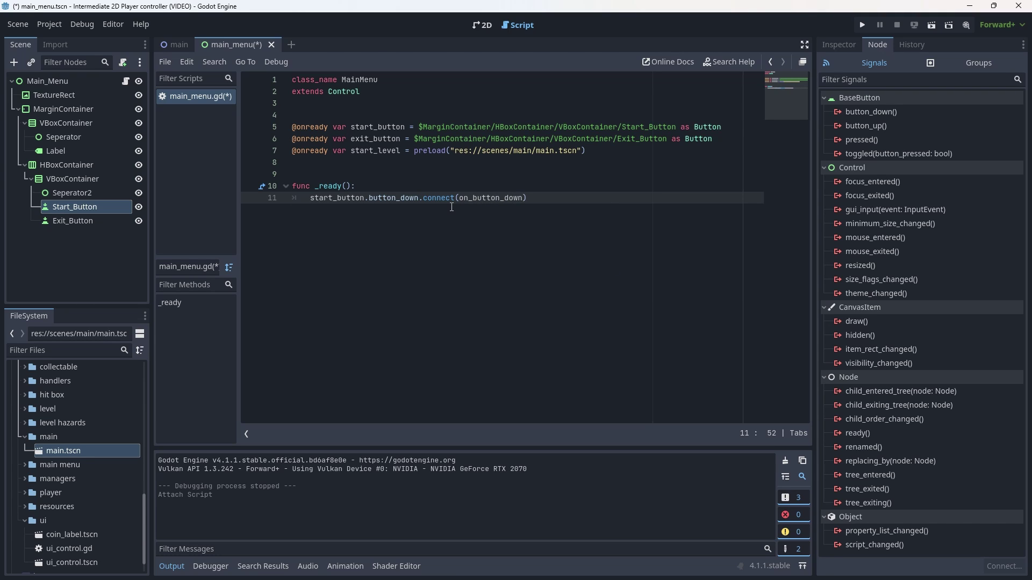
# Step: Add a function on_button_down() -> void below _ready() with pass as its body
pyautogui.hotkey('ctrl', 'shift', 'Left')
pyautogui.press('End')
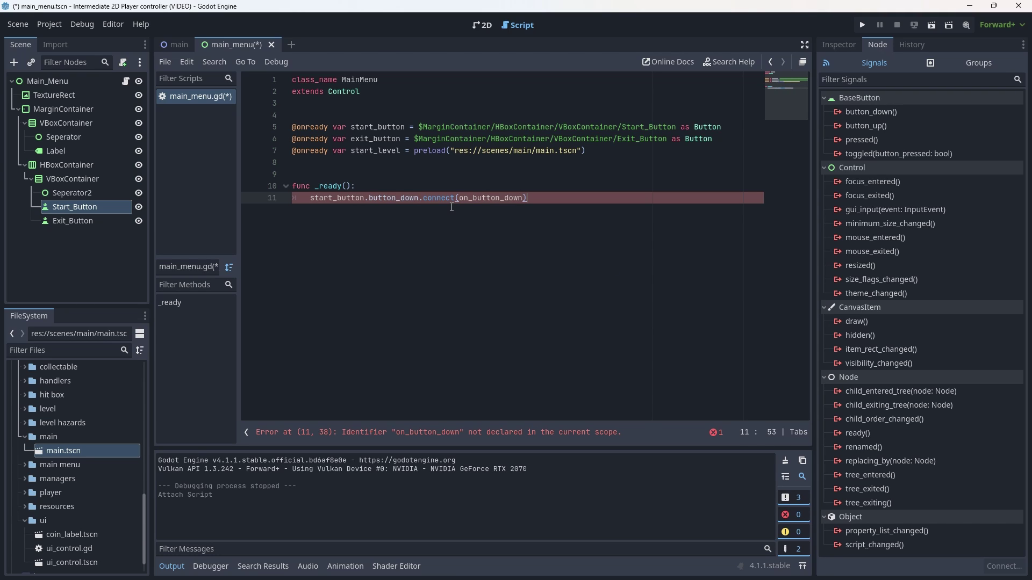
pyautogui.press('Return')
pyautogui.press('Return')
pyautogui.press('Return')
pyautogui.write('func on_button_down')
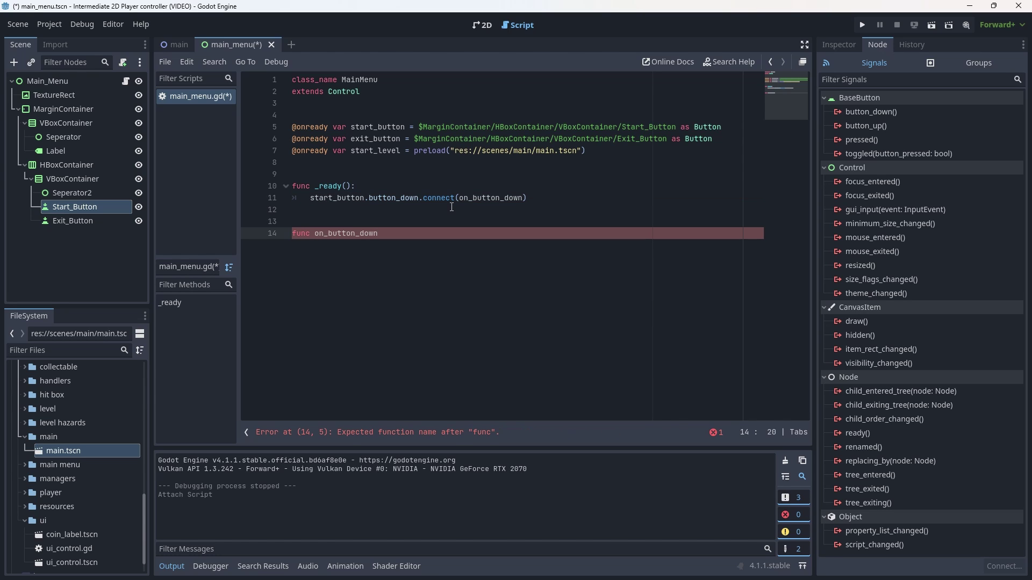
pyautogui.write('() -> void:')
pyautogui.press('Return')
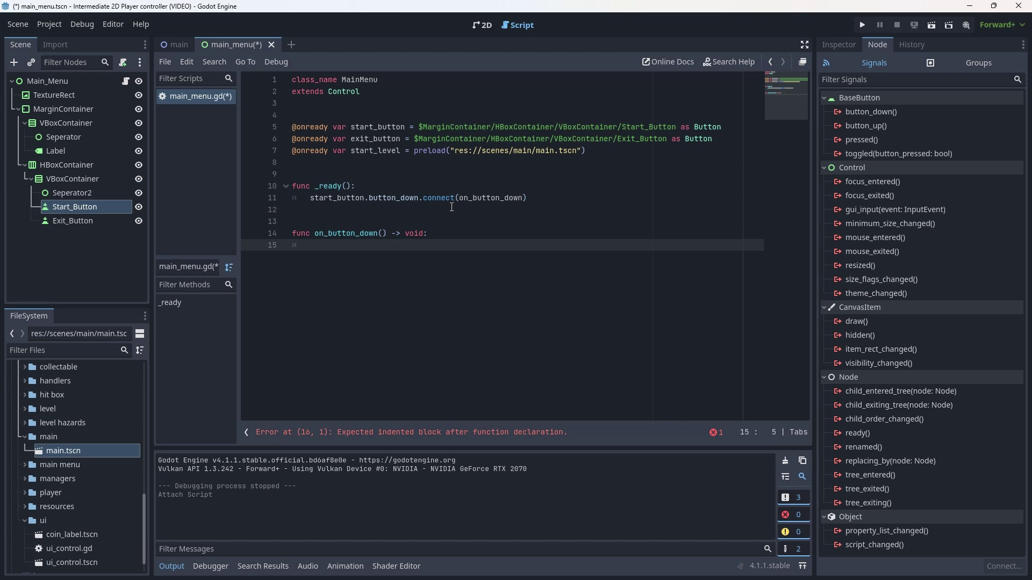
pyautogui.write('pass')
# Step: Connect exit_button's button_down signal to on_exit_pressed on the second line of _ready()
pyautogui.press('Up')
pyautogui.press('Up')
pyautogui.press('Up')
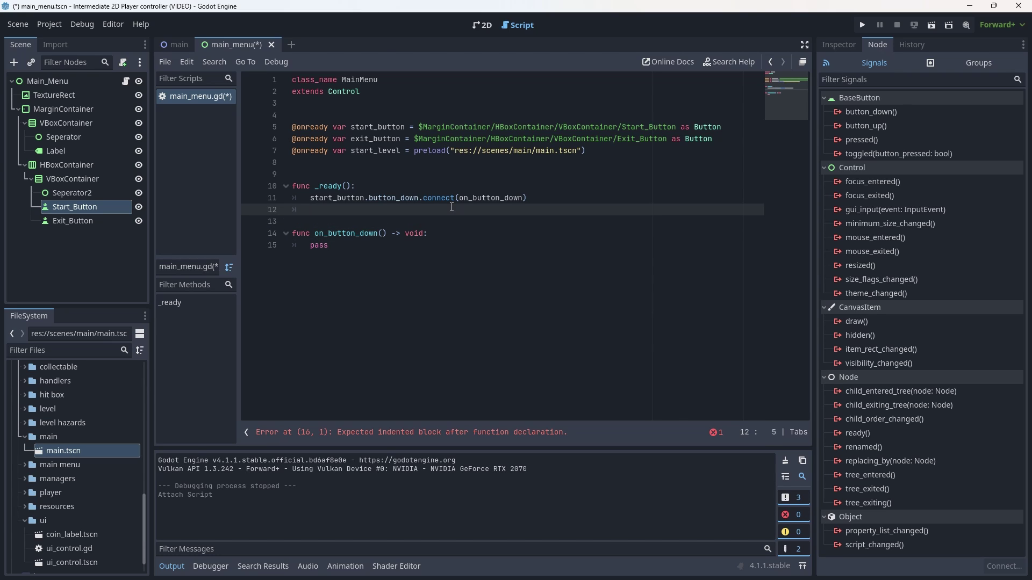
pyautogui.write('exit_')
pyautogui.press('Return')
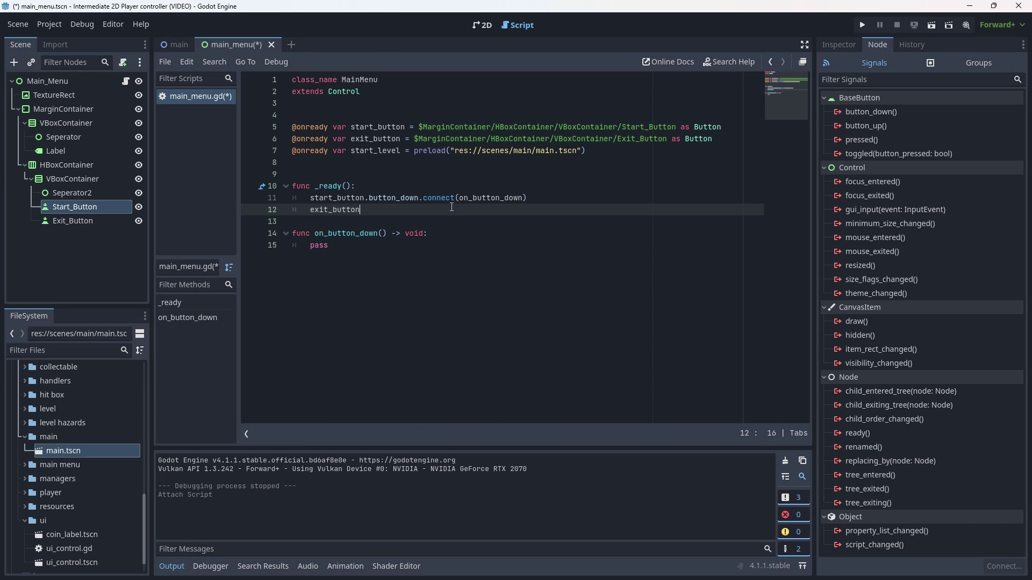
pyautogui.write('.')
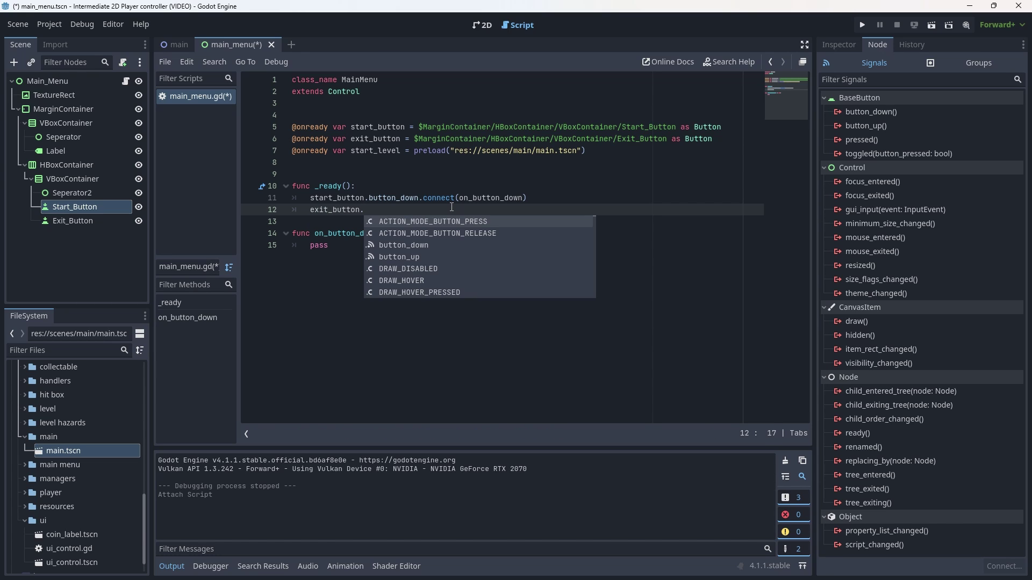
pyautogui.write('but')
pyautogui.press('Return')
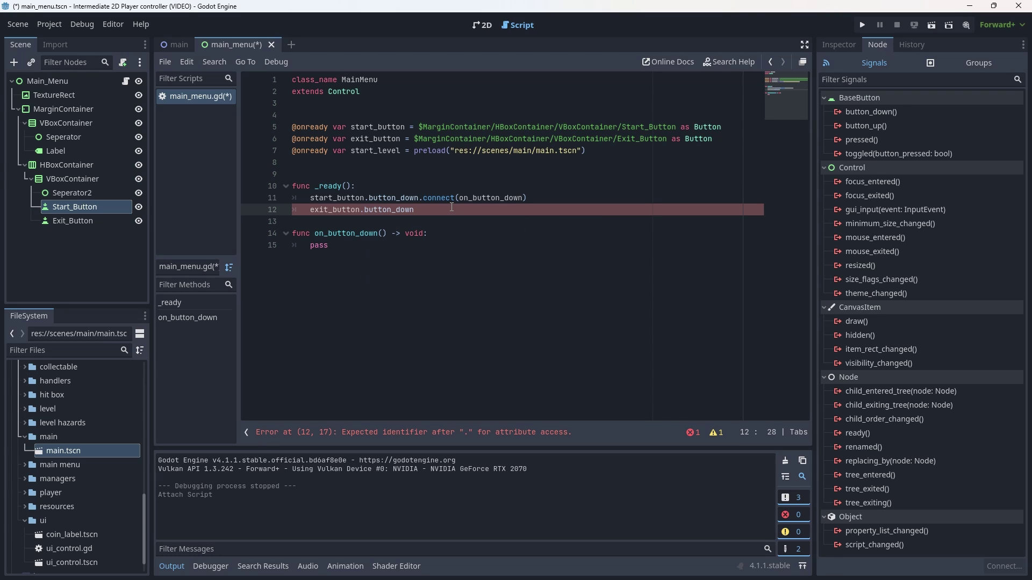
pyautogui.write('.connect()')
pyautogui.press('Left')
pyautogui.write('on_exit_')
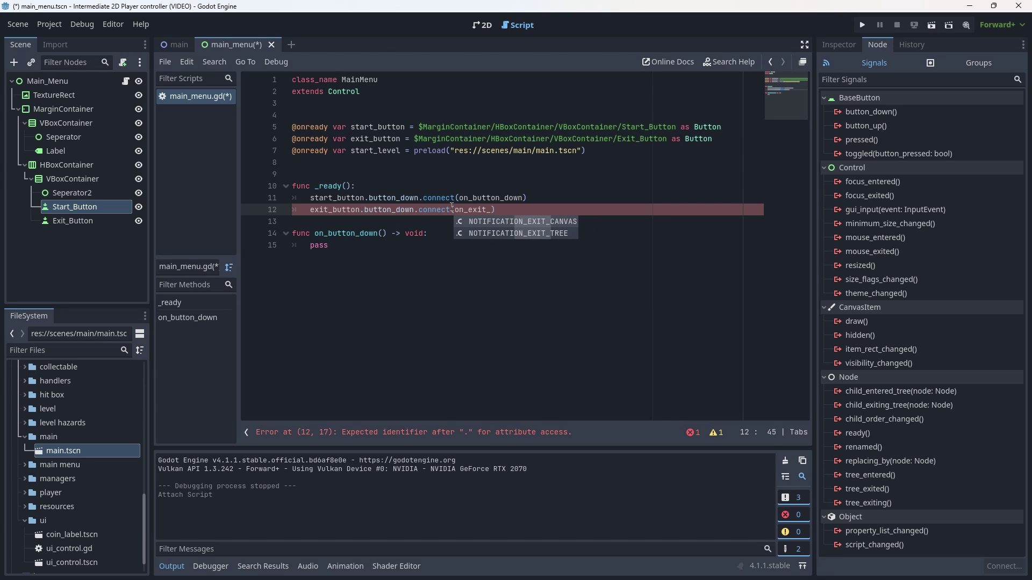
pyautogui.write('pressed')
# Step: Add a function on_exit_pressed() -> void at the end of the script with pass as its body
pyautogui.hotkey('ctrl', 'shift', 'Left')
pyautogui.hotkey('ctrl', 'c')
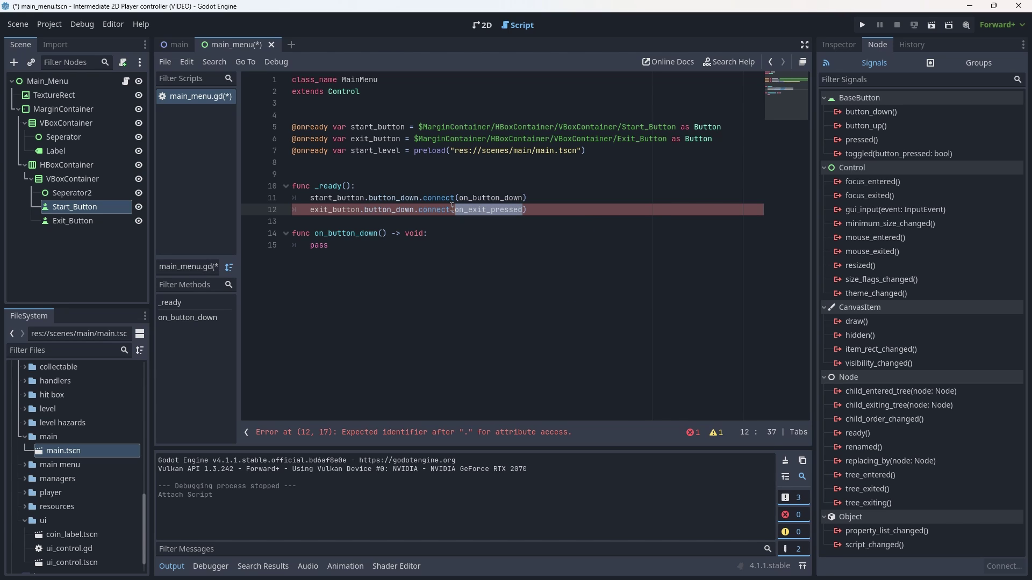
pyautogui.press('Down')
pyautogui.press('Down')
pyautogui.press('Down')
pyautogui.press('Return')
pyautogui.press('Return')
pyautogui.press('Return')
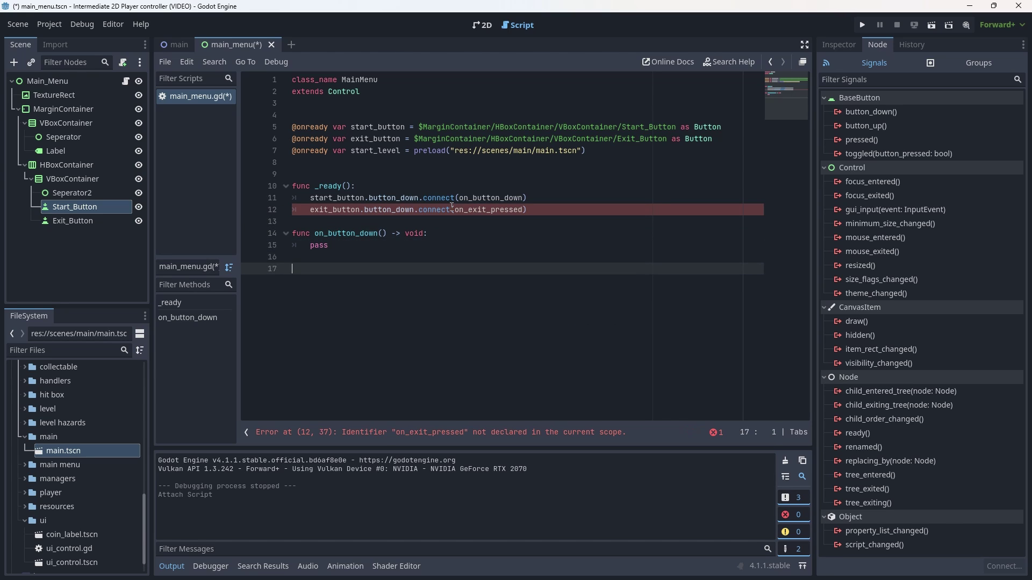
pyautogui.write('func')
pyautogui.hotkey('ctrl', 'v')
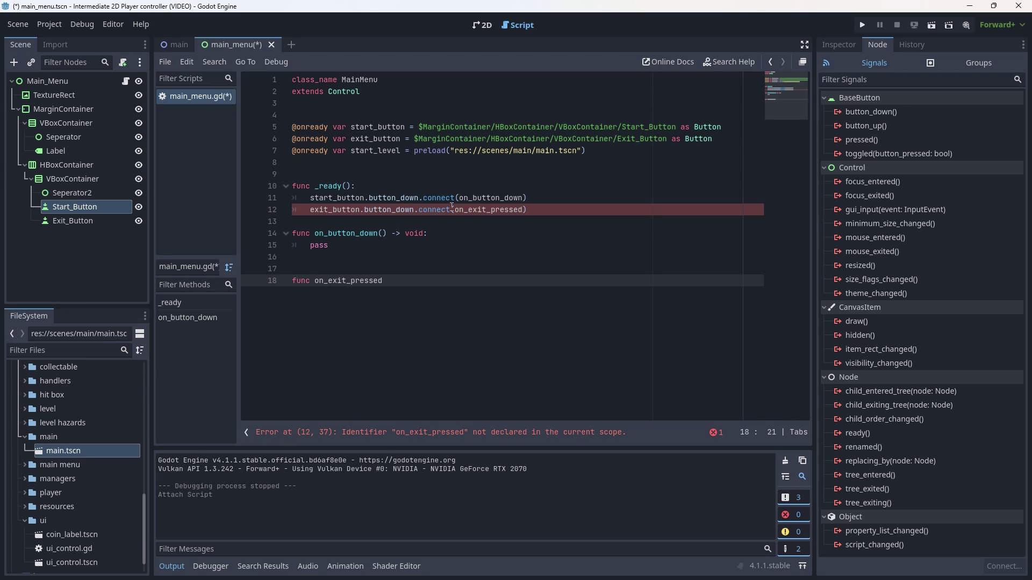
pyautogui.write('() -> void:')
pyautogui.press('Return')
pyautogui.write('pass')
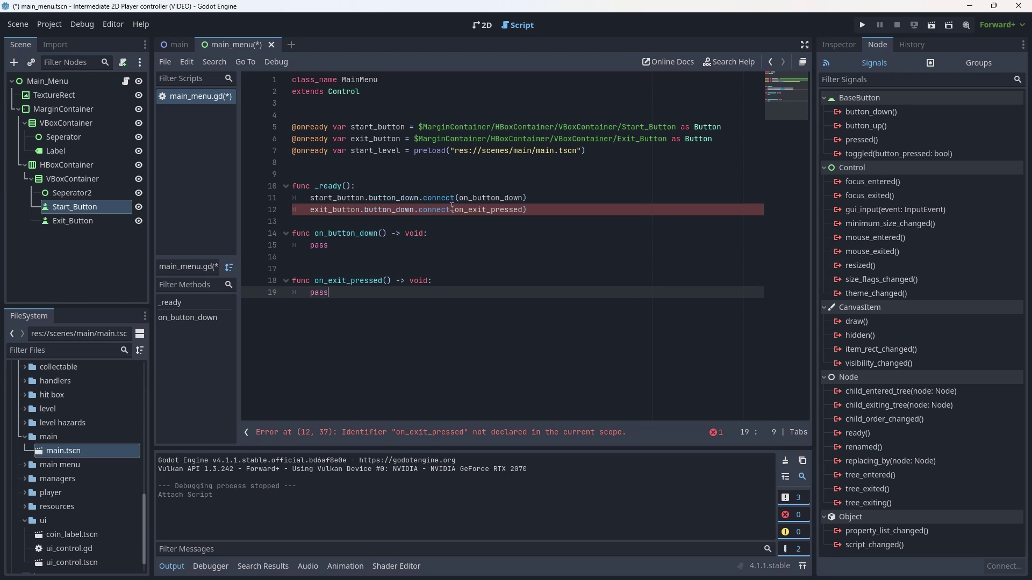
pyautogui.click(501, 246)
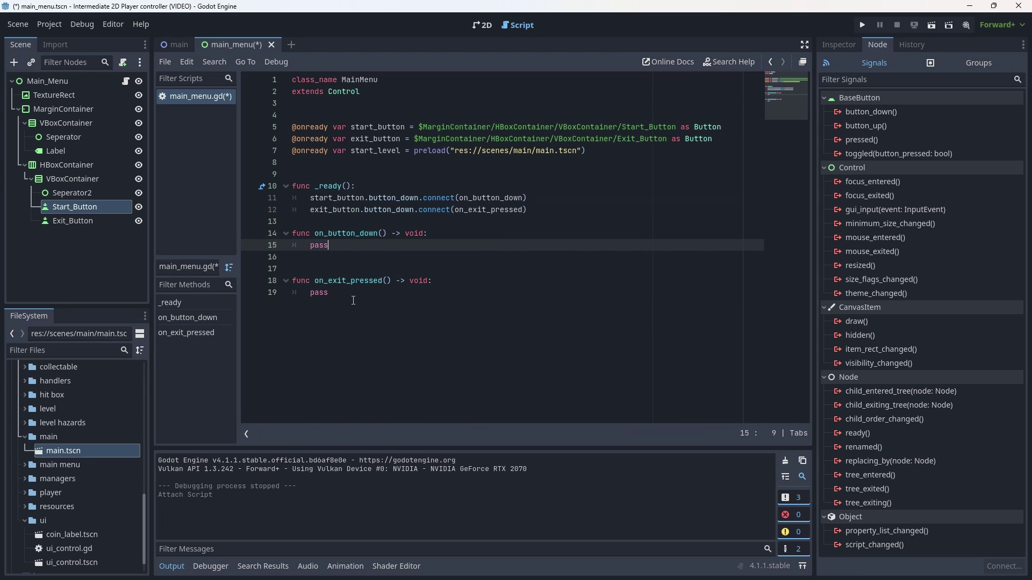
pyautogui.click(342, 233)
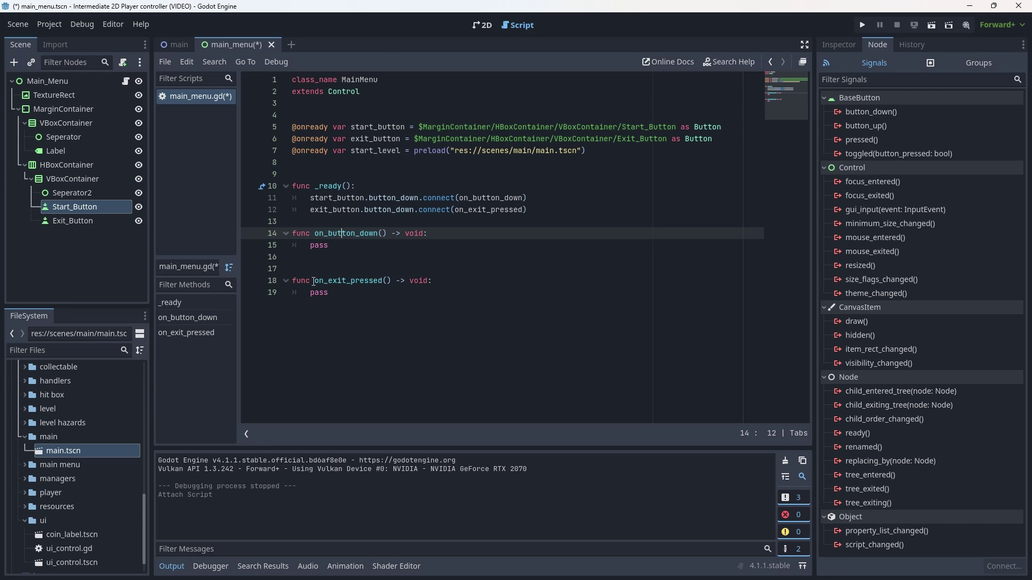
pyautogui.moveTo(314, 281); pyautogui.dragTo(382, 278)
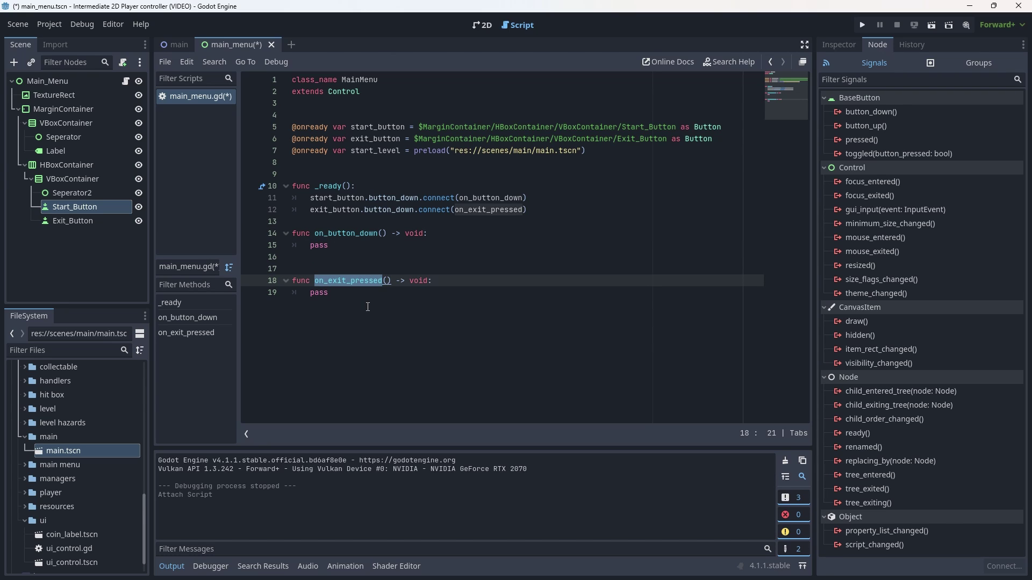
pyautogui.click(373, 293)
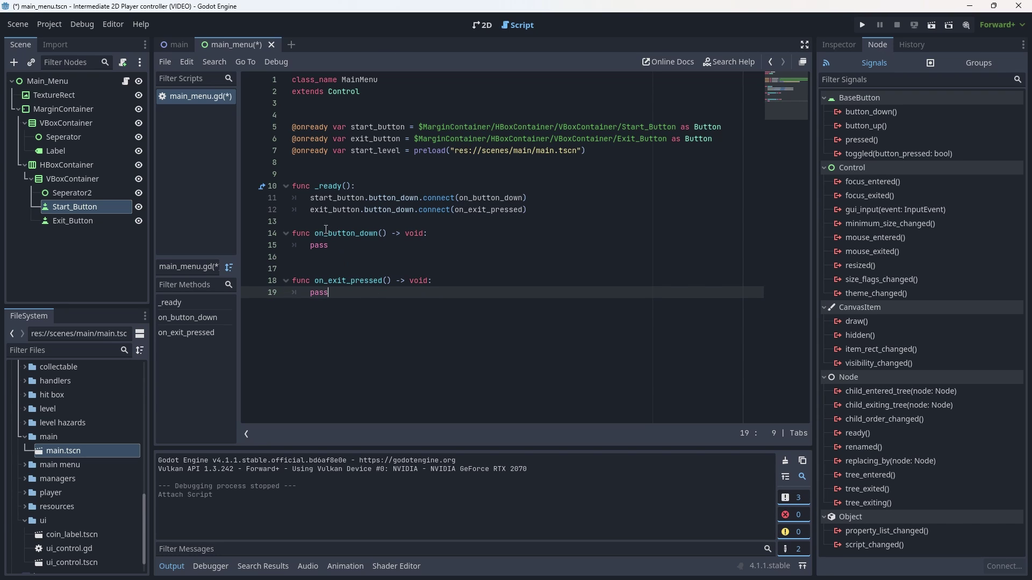
pyautogui.moveTo(315, 233); pyautogui.dragTo(379, 233)
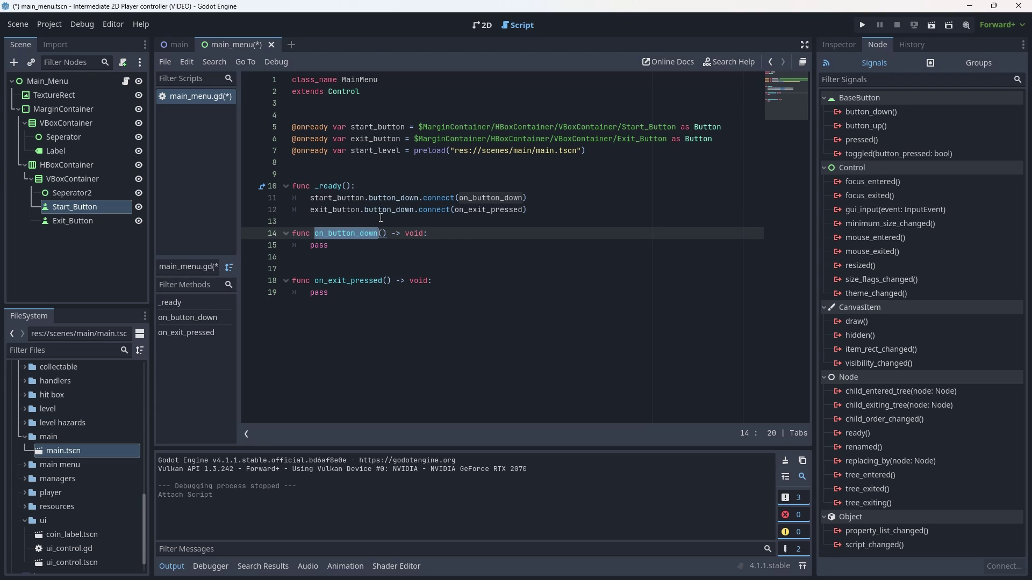
pyautogui.click(372, 264)
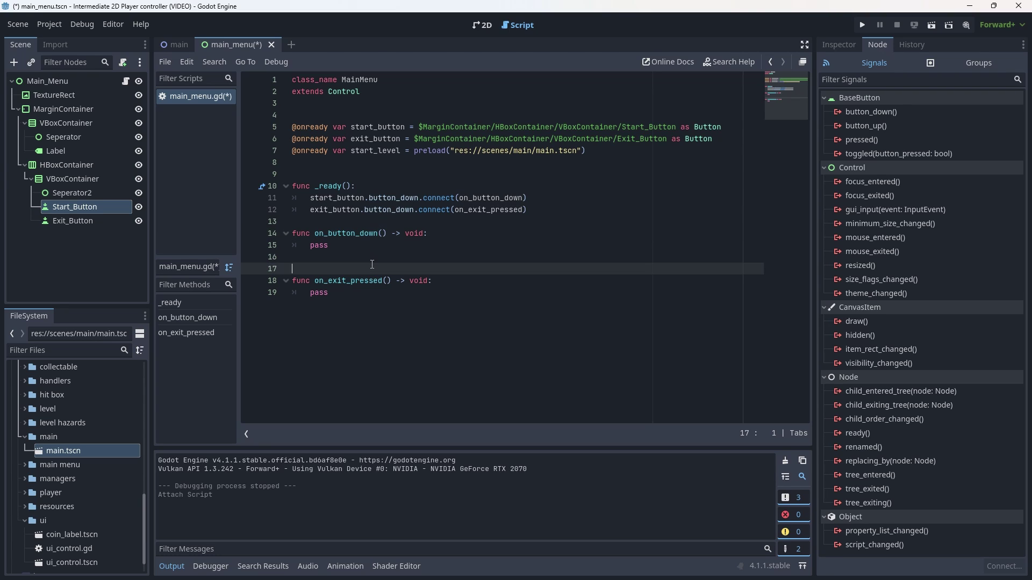
# Step: Insert a second blank line between _ready() and on_button_down(), and return to the start_button connection on line 11
pyautogui.click(333, 224)
pyautogui.press('Return')
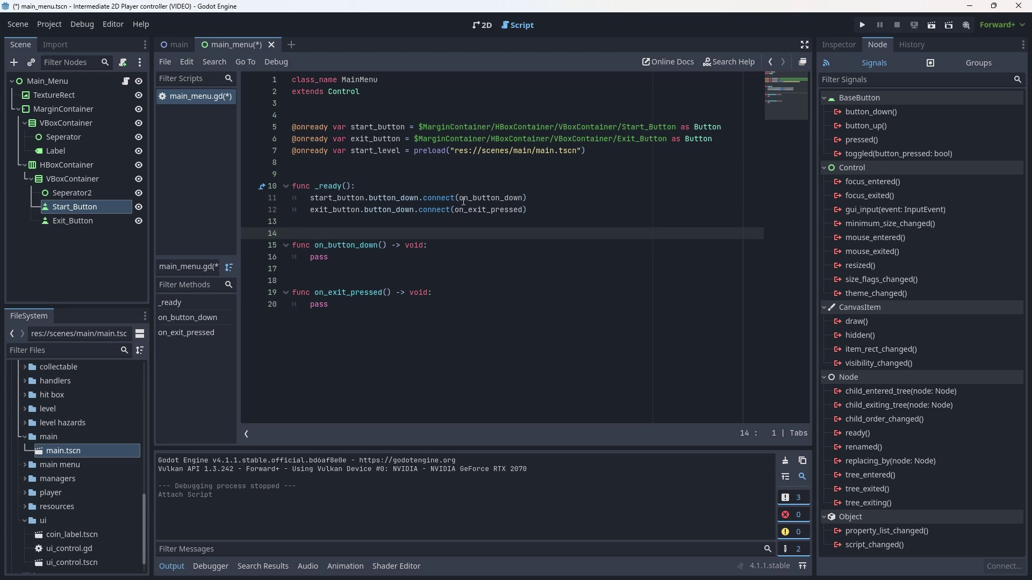
pyautogui.click(464, 199)
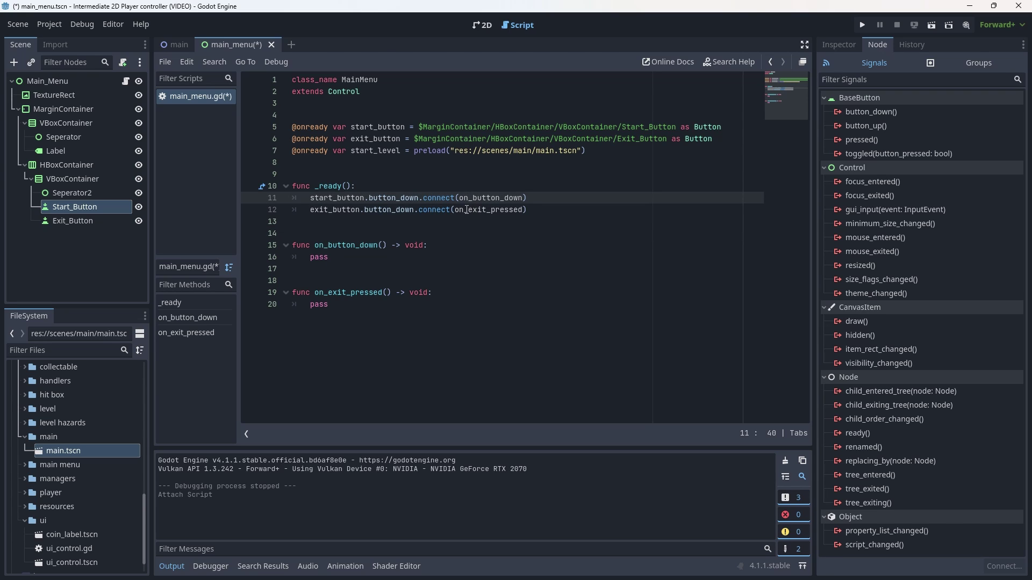
# Step: Change the callback in start_button's button_down connection to on_start_pressed
pyautogui.moveTo(524, 197); pyautogui.dragTo(474, 198)
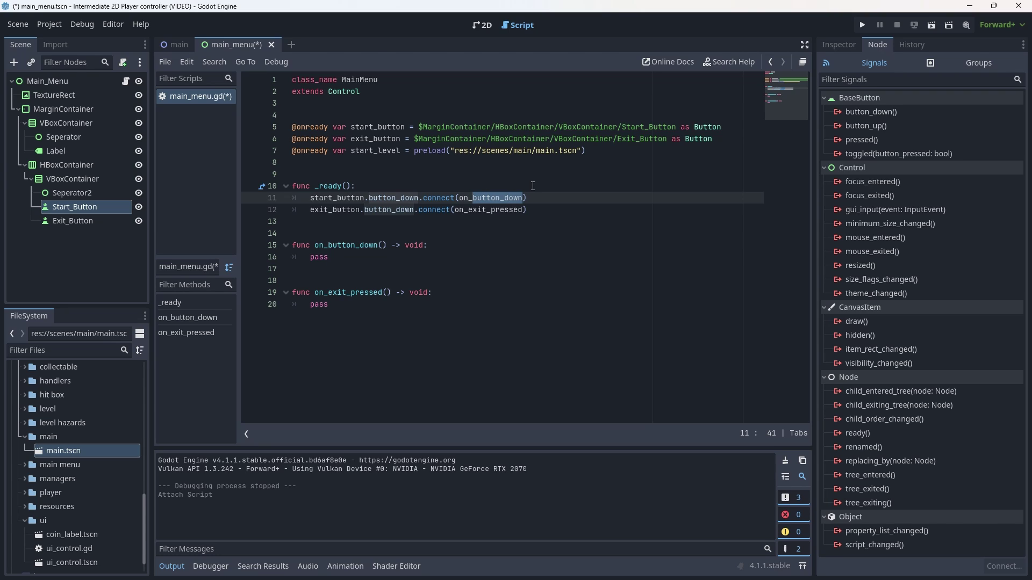
pyautogui.write('start_pre')
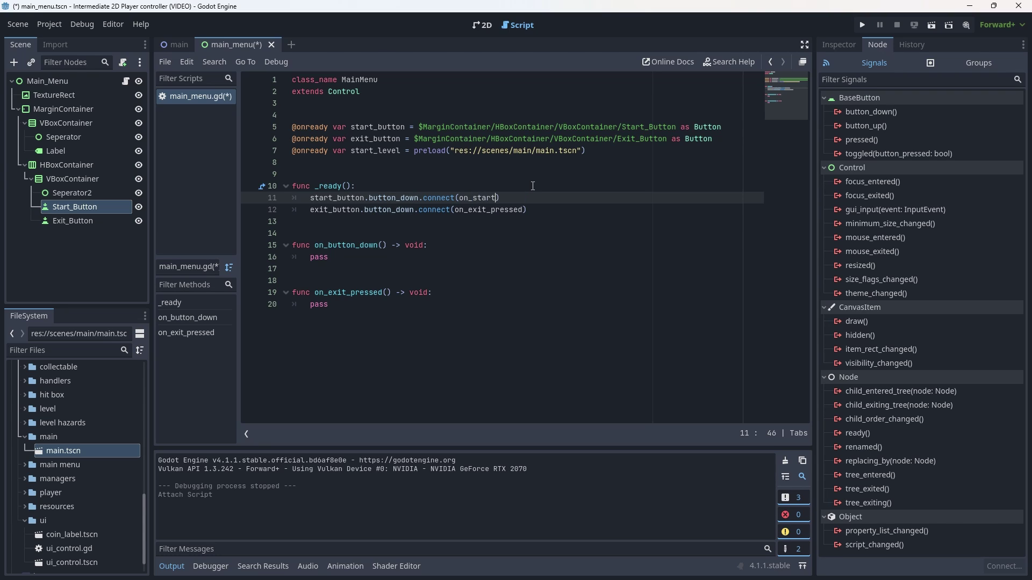
pyautogui.write('ssed')
# Step: Rename the function on_button_down() to on_start_pressed()
pyautogui.press('Down')
pyautogui.press('Down')
pyautogui.press('Down')
pyautogui.press('Down')
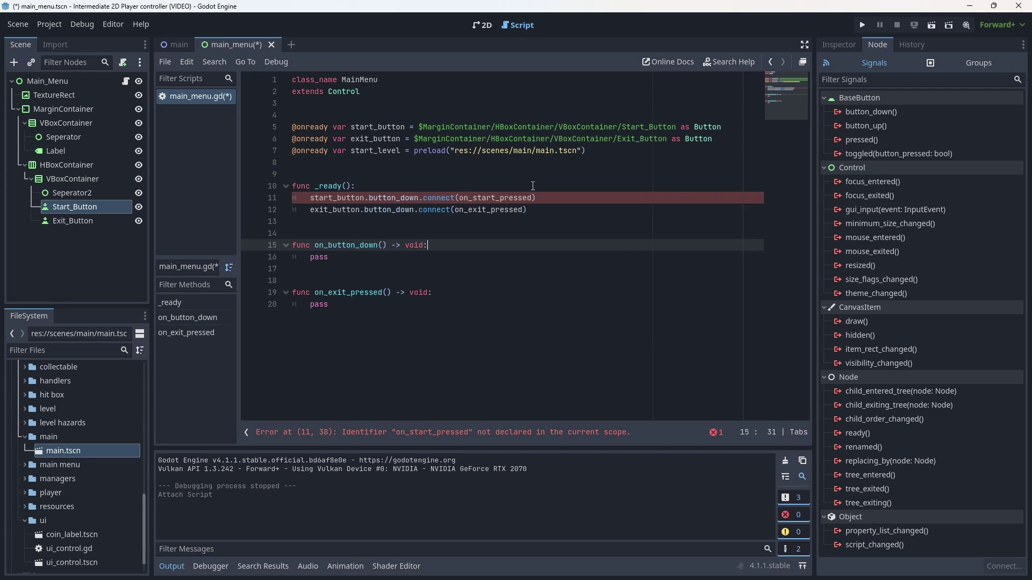
pyautogui.press('BackSpace')
pyautogui.press('BackSpace')
pyautogui.press('BackSpace')
pyautogui.press('BackSpace')
pyautogui.press('BackSpace')
pyautogui.press('BackSpace')
pyautogui.press('BackSpace')
pyautogui.press('BackSpace')
pyautogui.press('BackSpace')
pyautogui.press('BackSpace')
pyautogui.press('BackSpace')
pyautogui.press('BackSpace')
pyautogui.press('BackSpace')
pyautogui.write('n_start_pressed')
pyautogui.click(405, 352)
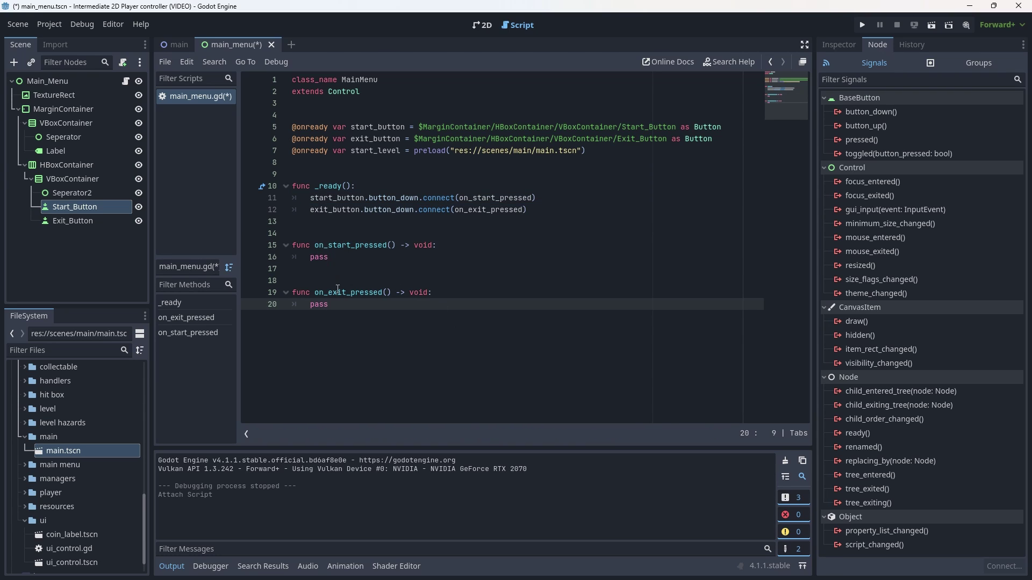
# Step: Replace pass in on_exit_pressed() with get_tree().quit()
pyautogui.moveTo(339, 305); pyautogui.dragTo(311, 305)
pyautogui.write('get_tr')
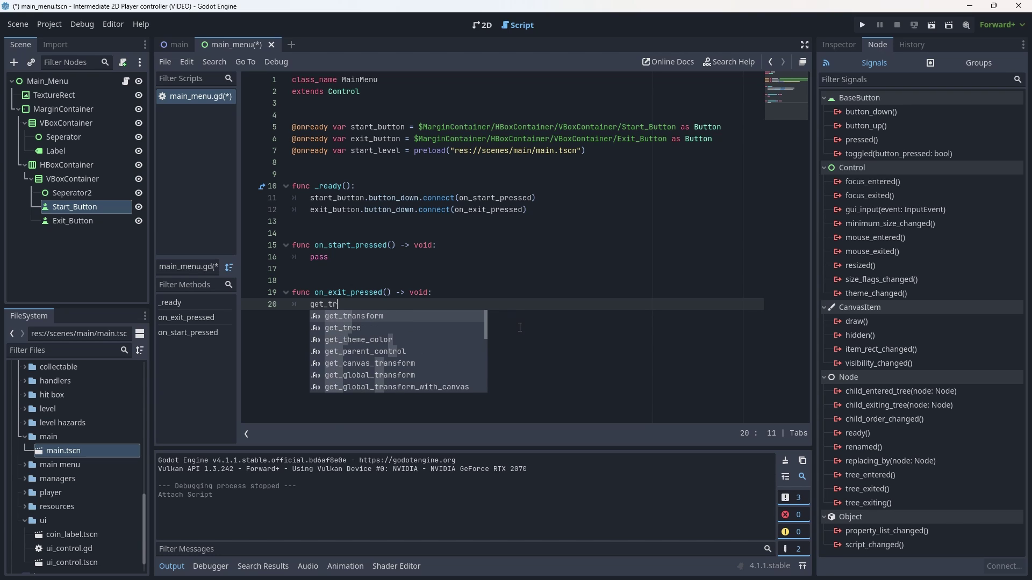
pyautogui.press('Return')
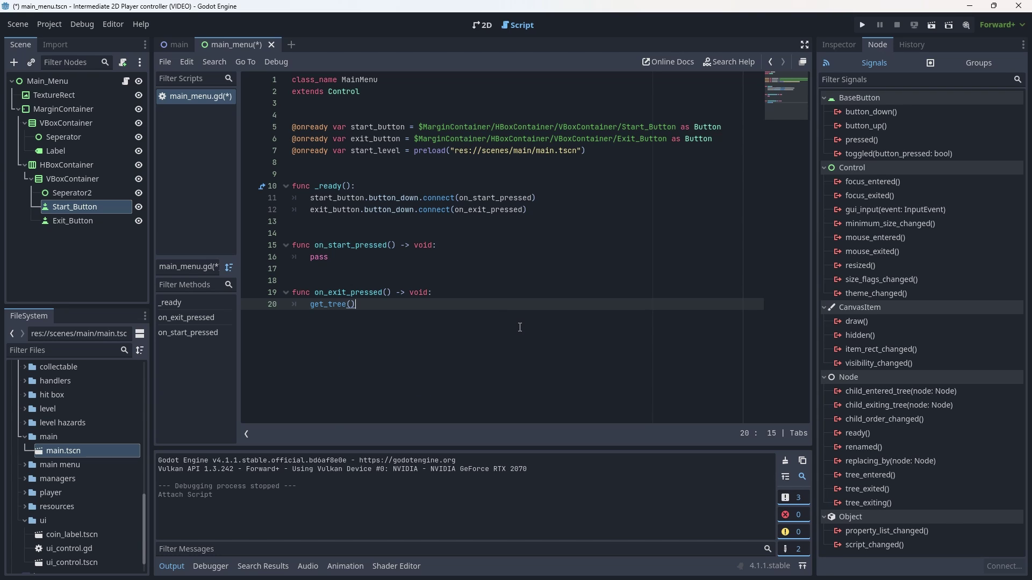
pyautogui.write('.')
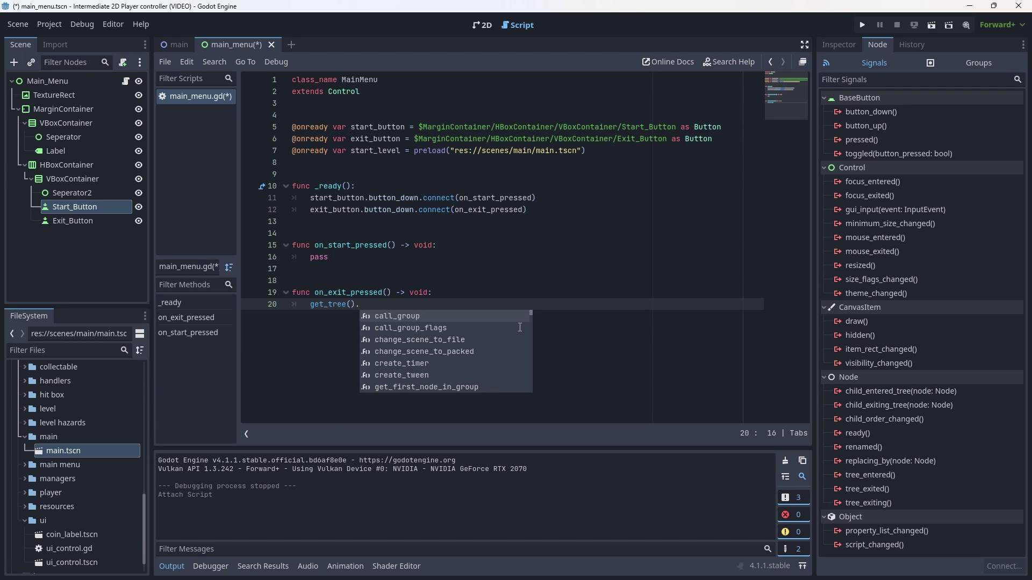
pyautogui.write('qui')
pyautogui.press('Return')
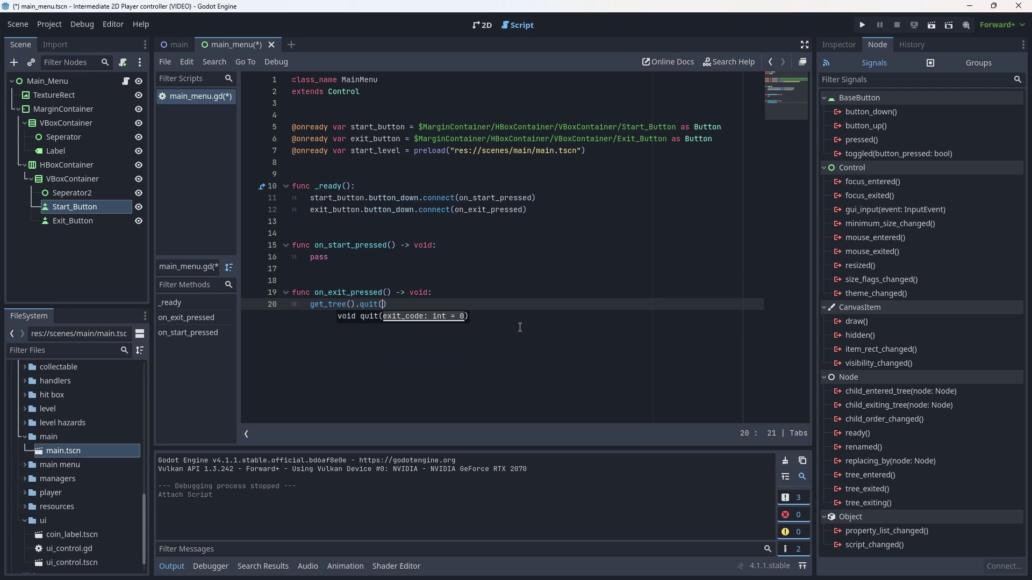
pyautogui.click(563, 306)
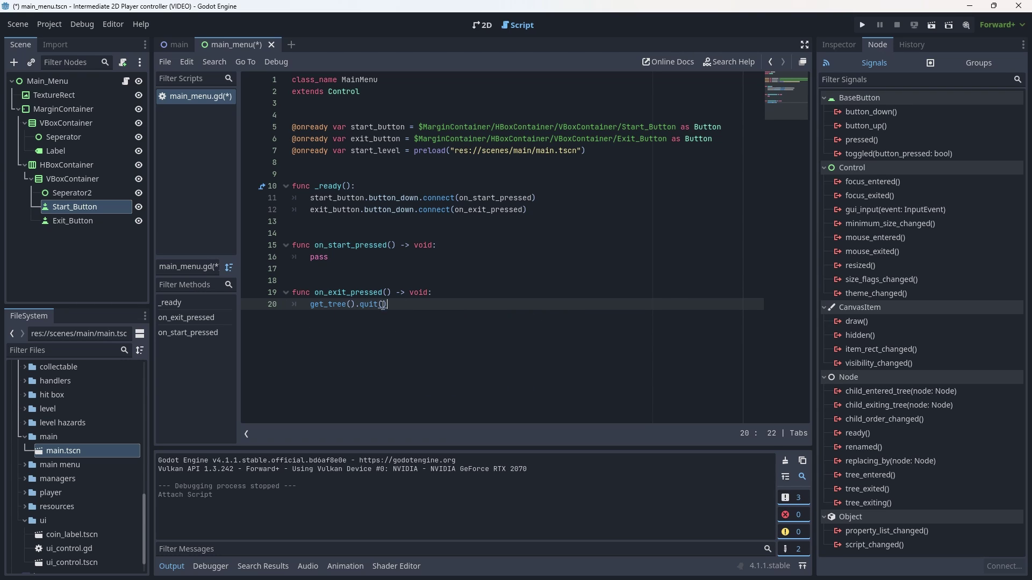
# Step: Run the project and test the Exit Game button in the main menu
pyautogui.hotkey('shift', 'Home')
pyautogui.press('Up')
pyautogui.press('Up')
pyautogui.press('Up')
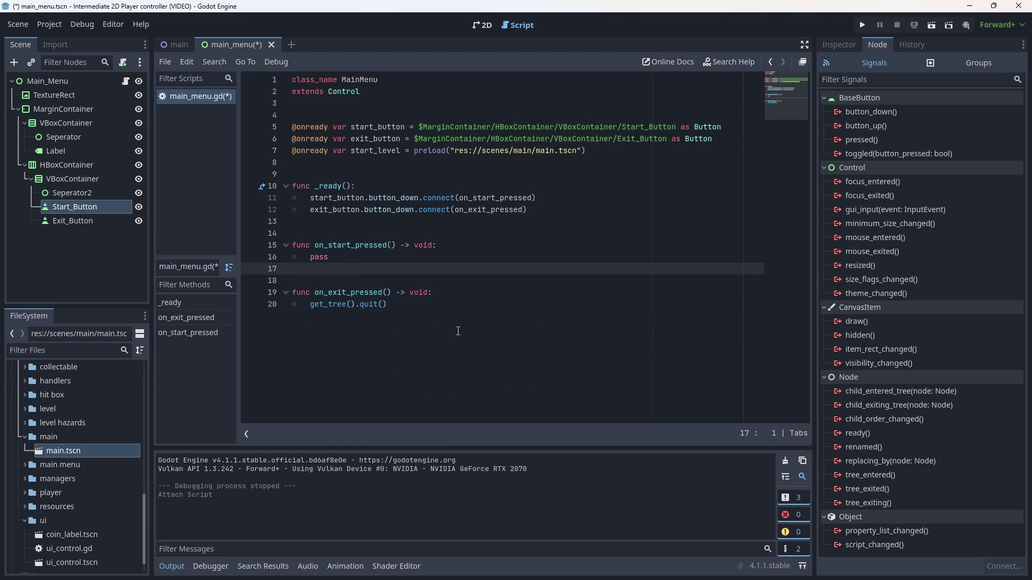
pyautogui.press('F5')
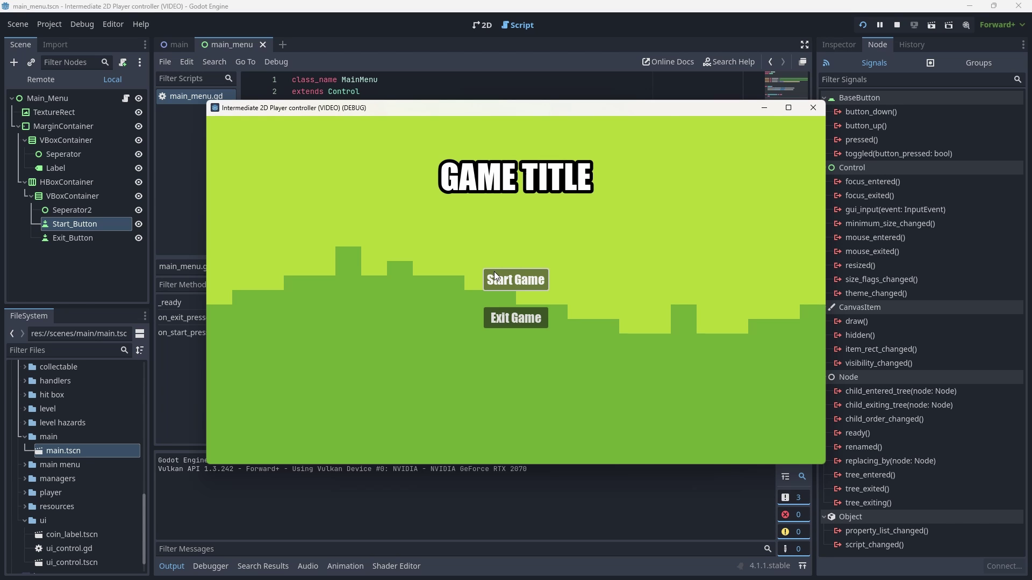
pyautogui.click(517, 318)
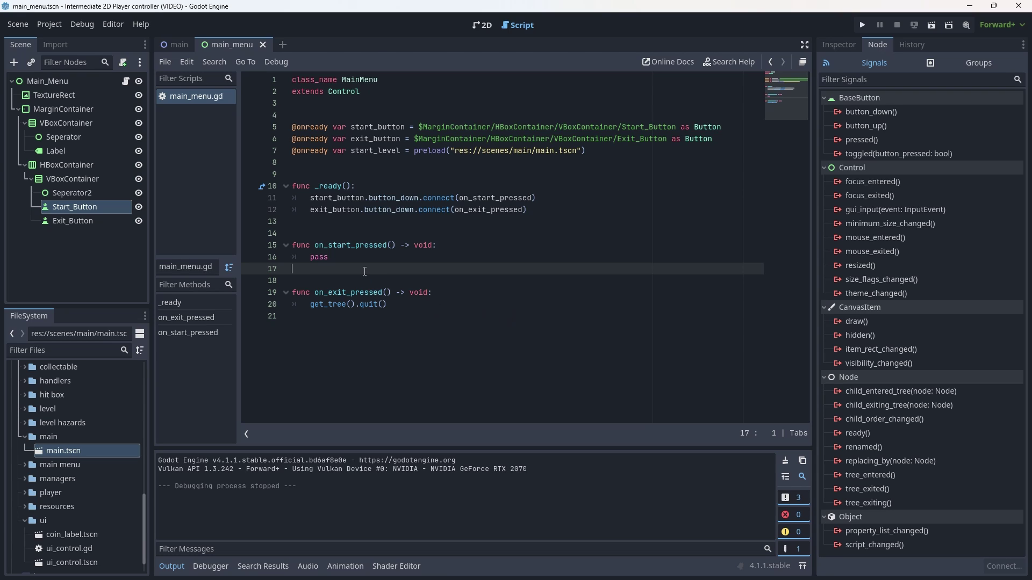
# Step: Replace pass in on_start_pressed() with a get_tree().change_scene_to_packed() call, leaving its argument empty
pyautogui.moveTo(329, 257); pyautogui.dragTo(310, 261)
pyautogui.moveTo(386, 306); pyautogui.dragTo(309, 305)
pyautogui.click(347, 246)
pyautogui.moveTo(329, 258); pyautogui.dragTo(311, 261)
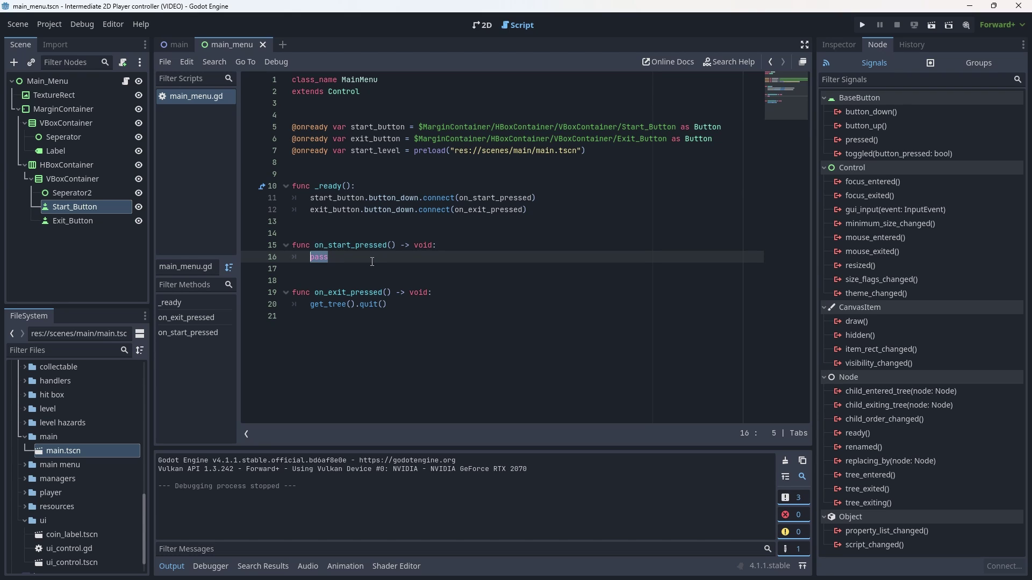
pyautogui.write('get_')
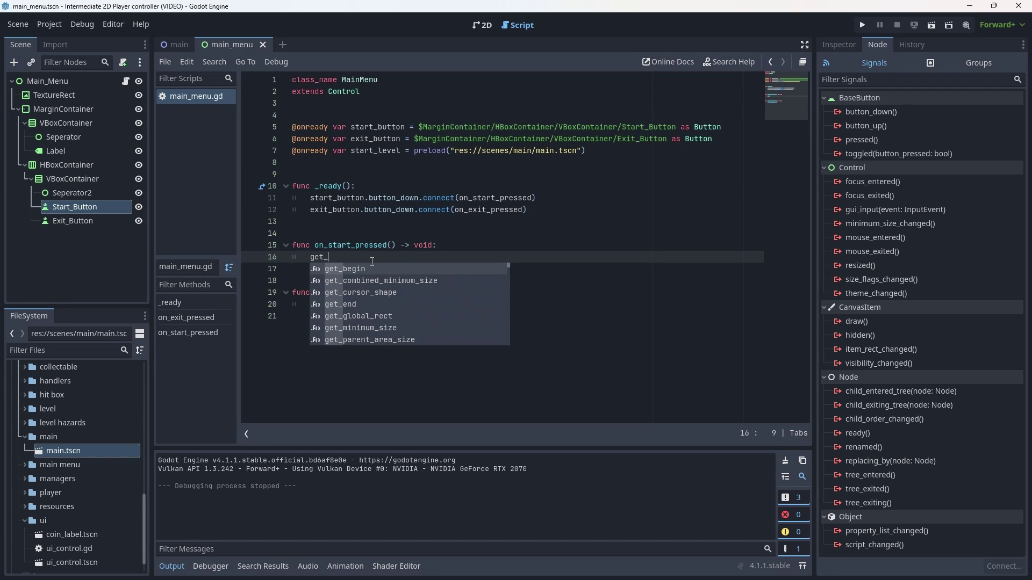
pyautogui.press('Down')
pyautogui.press('Down')
pyautogui.press('Down')
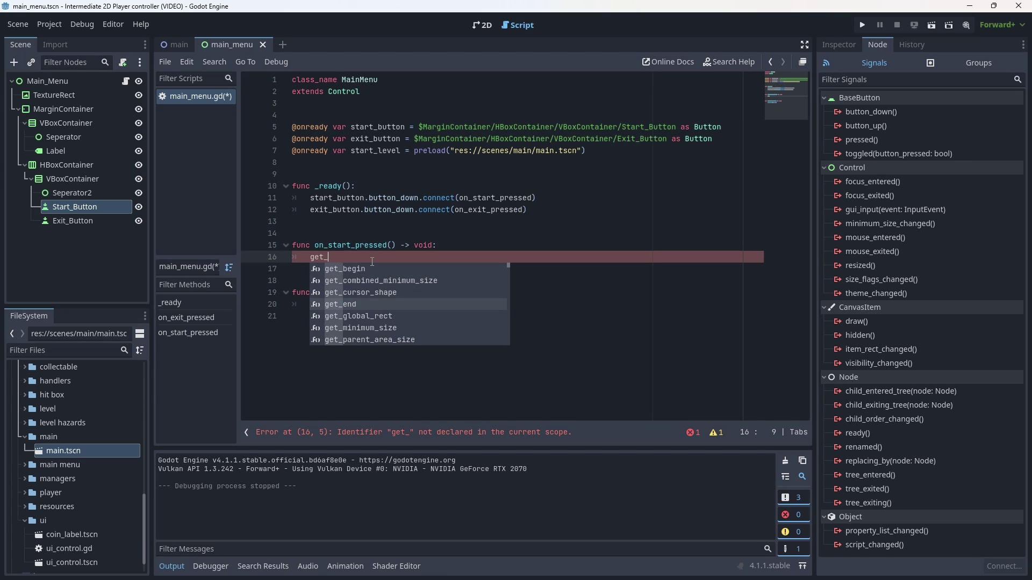
pyautogui.write('tree')
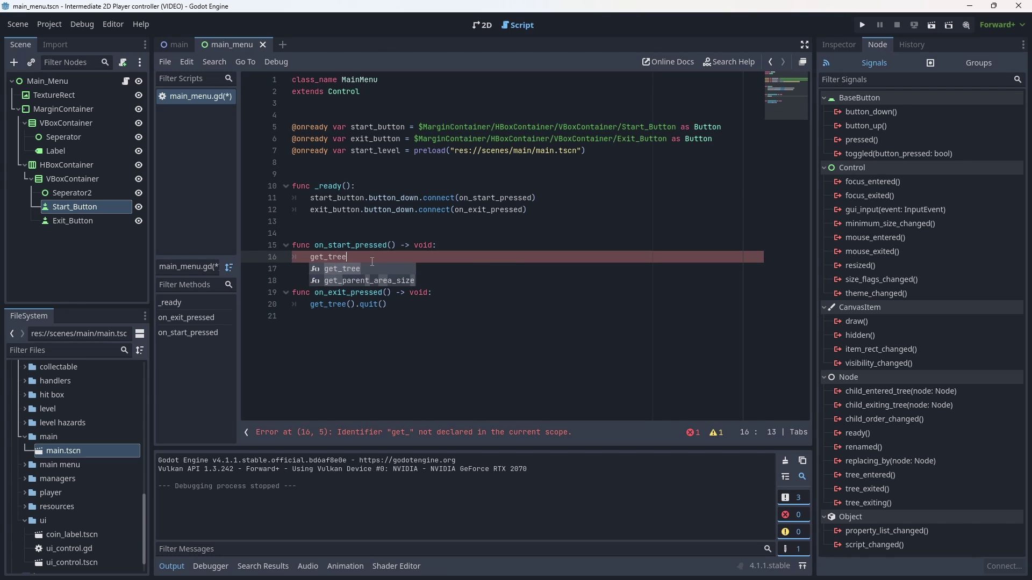
pyautogui.press('Return')
pyautogui.write('.chan')
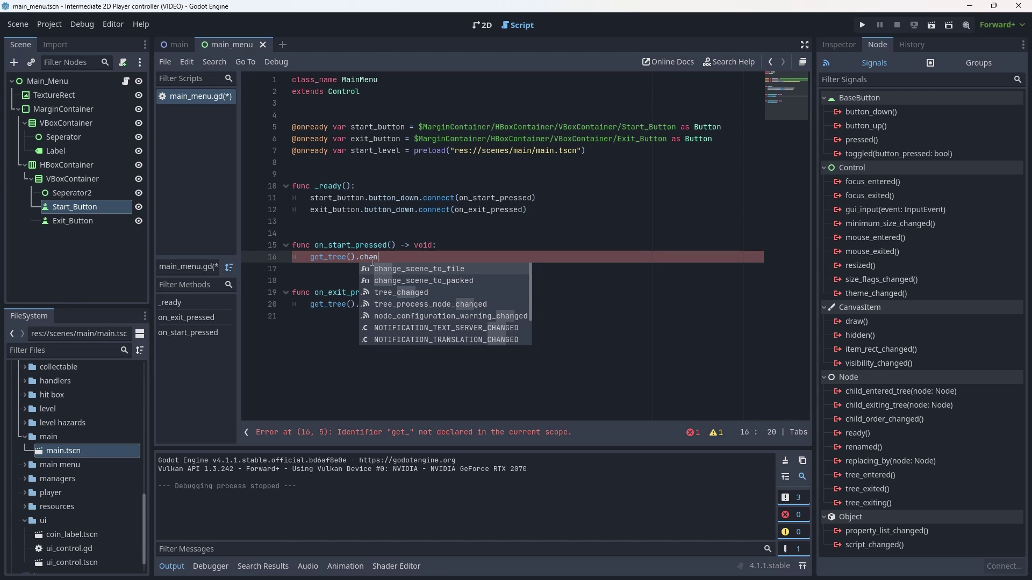
pyautogui.press('Down')
pyautogui.press('Return')
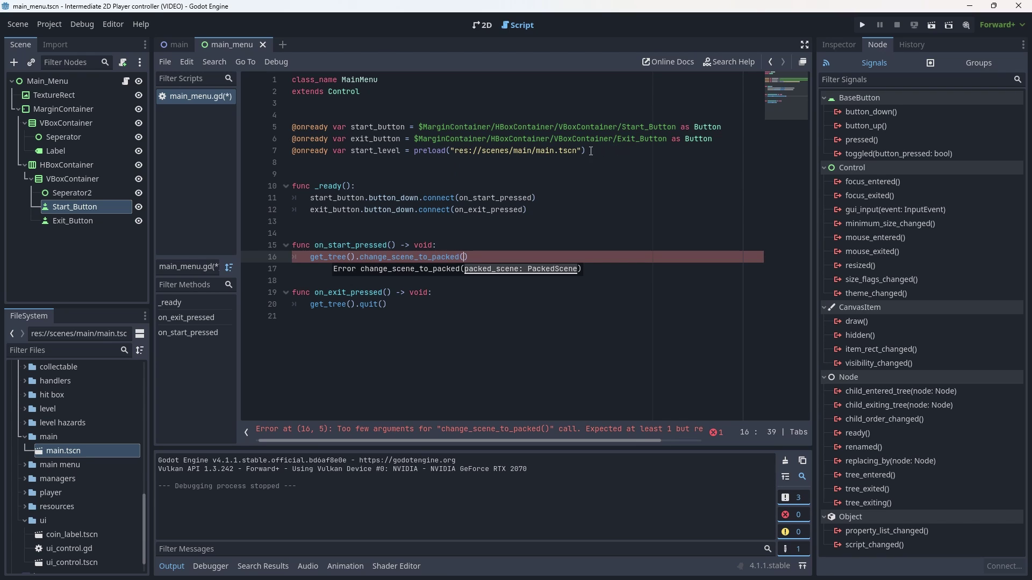
# Step: Cast the preloaded start_level variable on line 7 by adding as PackedScene
pyautogui.moveTo(589, 151); pyautogui.dragTo(281, 150)
pyautogui.click(617, 149)
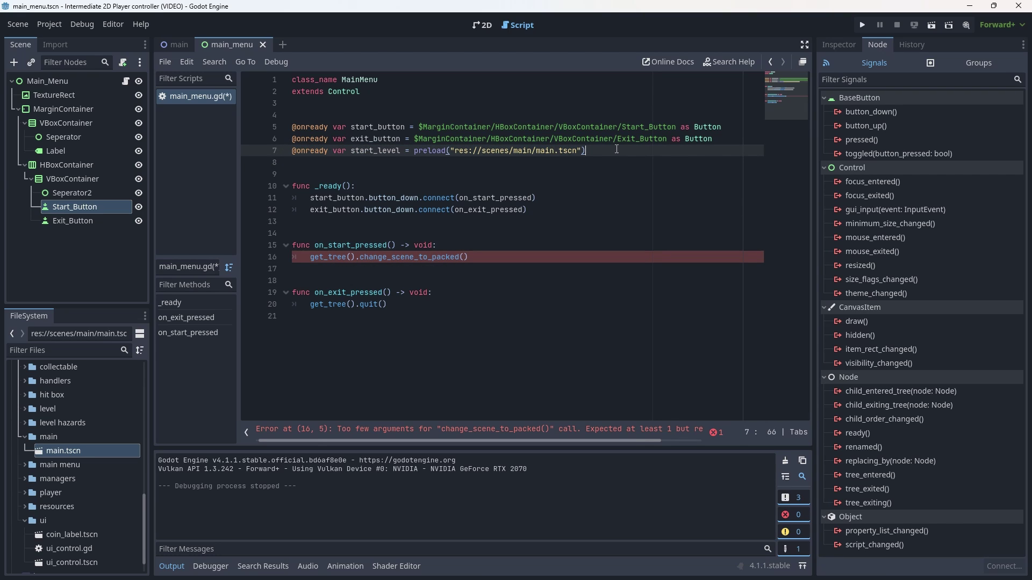
pyautogui.write('as Pa')
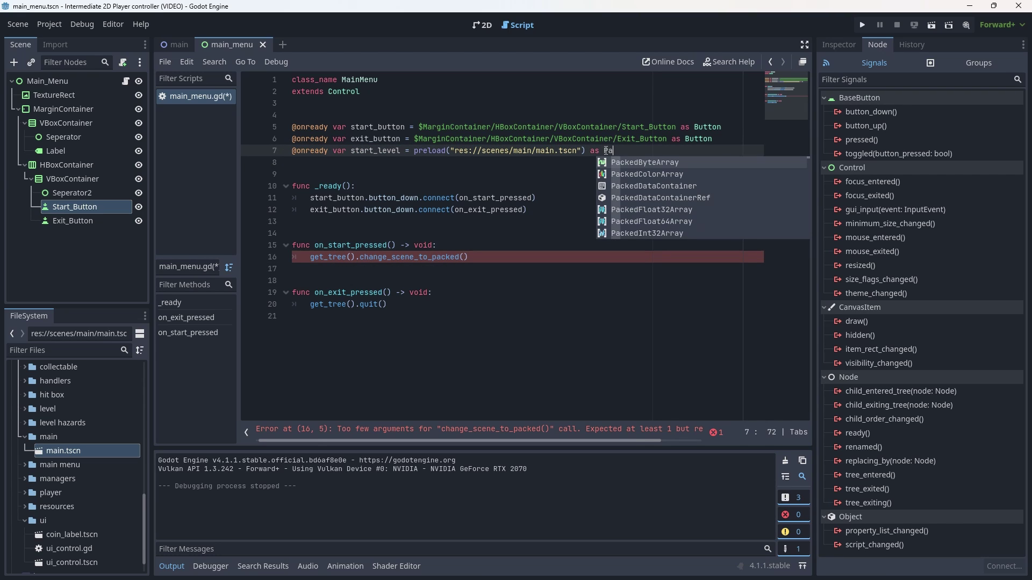
pyautogui.write('ckedScene')
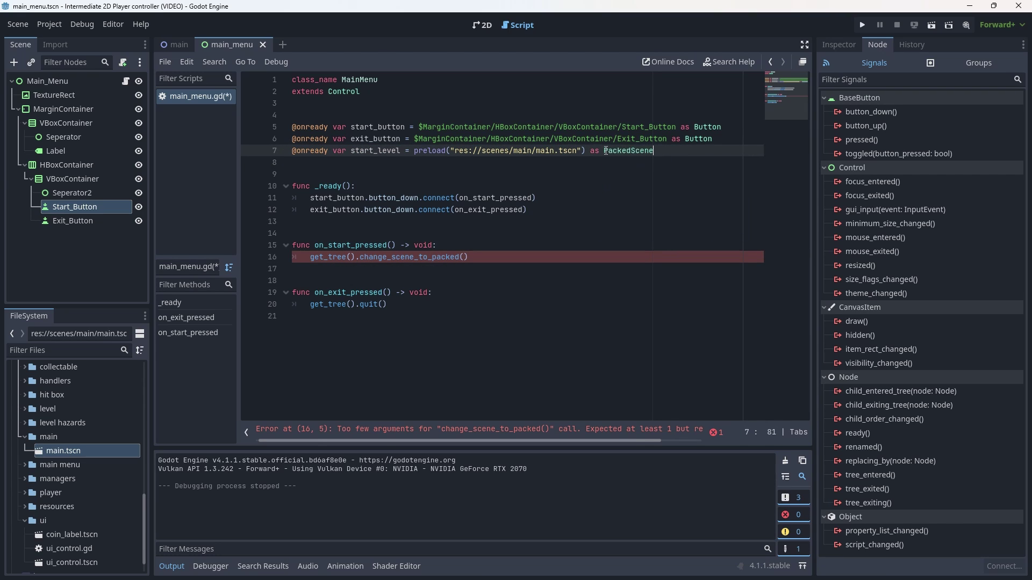
# Step: Pass start_level as the argument of change_scene_to_packed() in on_start_pressed(), and save the script
pyautogui.click(507, 256)
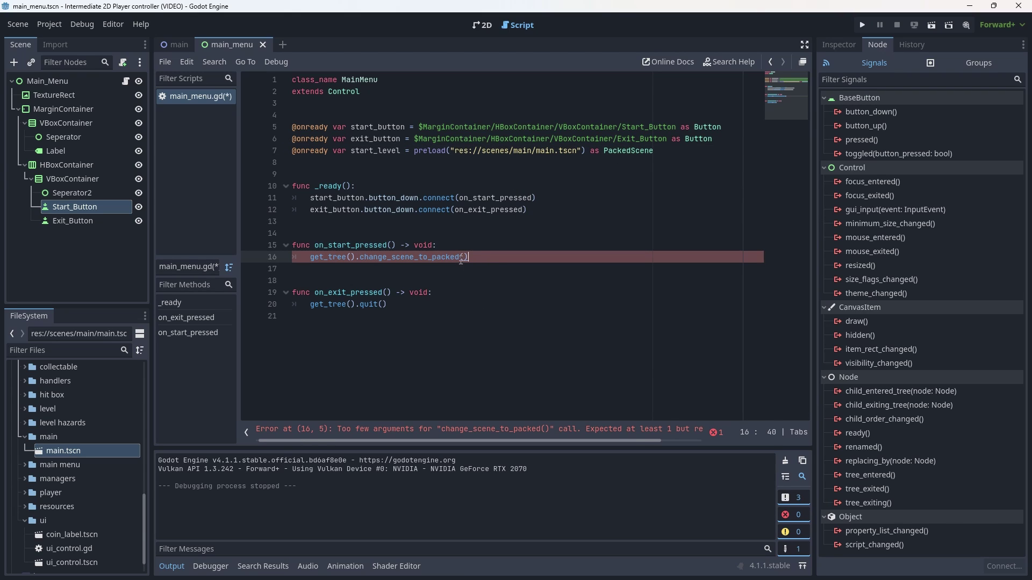
pyautogui.press('Left')
pyautogui.write('star')
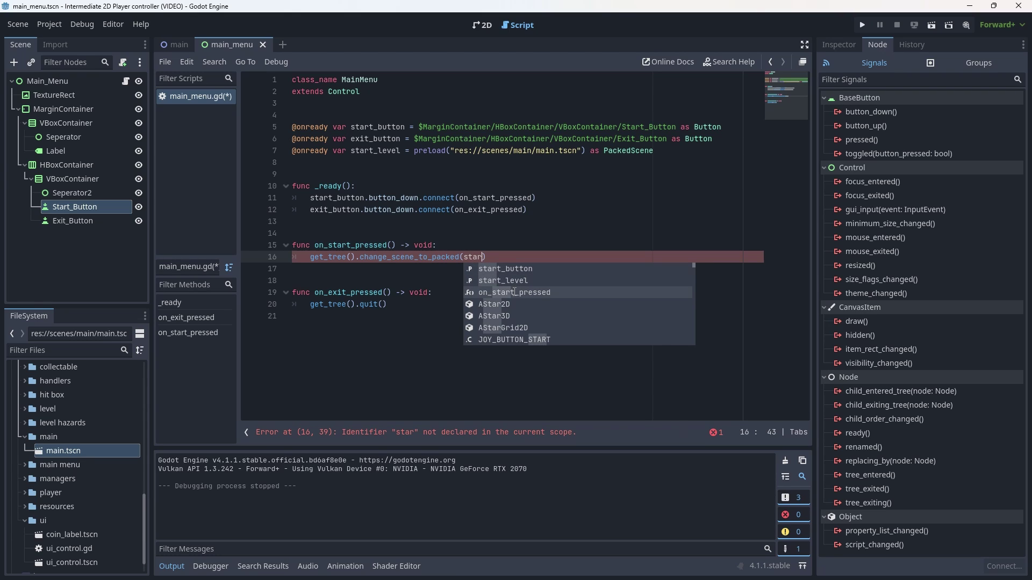
pyautogui.press('Up')
pyautogui.press('Return')
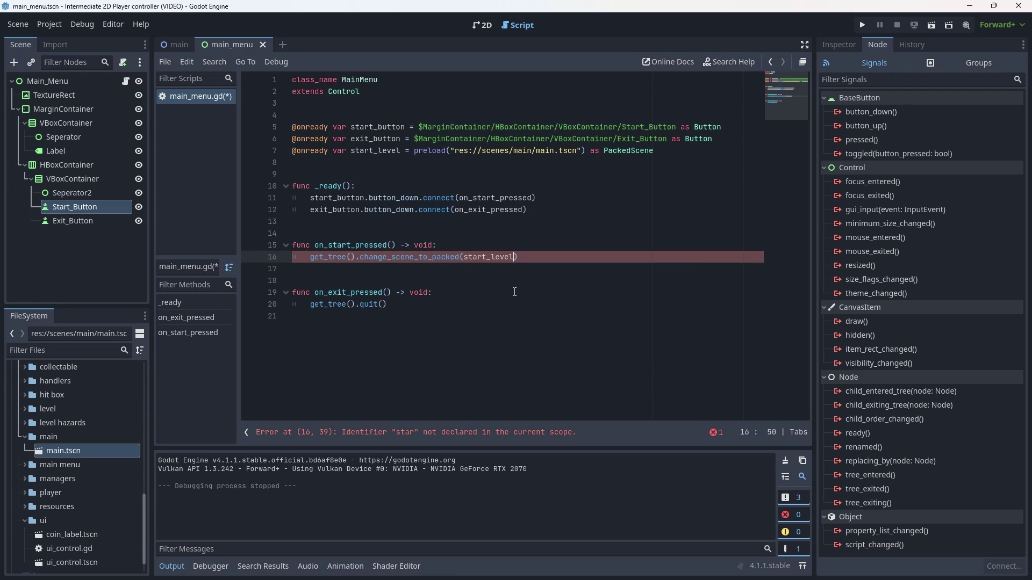
pyautogui.click(574, 197)
pyautogui.hotkey('ctrl', 's')
# Step: Run the project, start the level with Start Game, try moving and jumping with the character, and close the game window
pyautogui.press('F5')
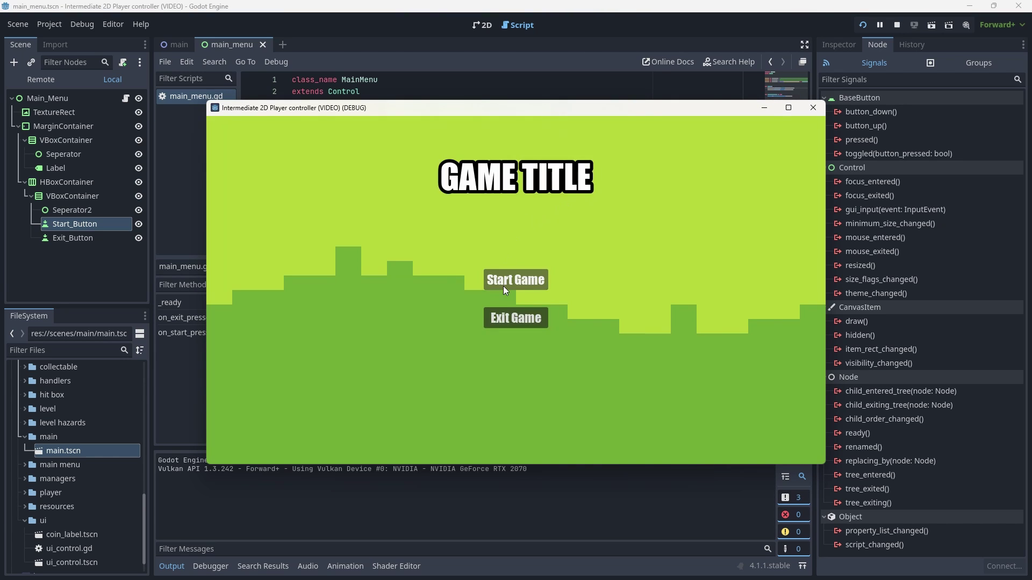
pyautogui.click(503, 285)
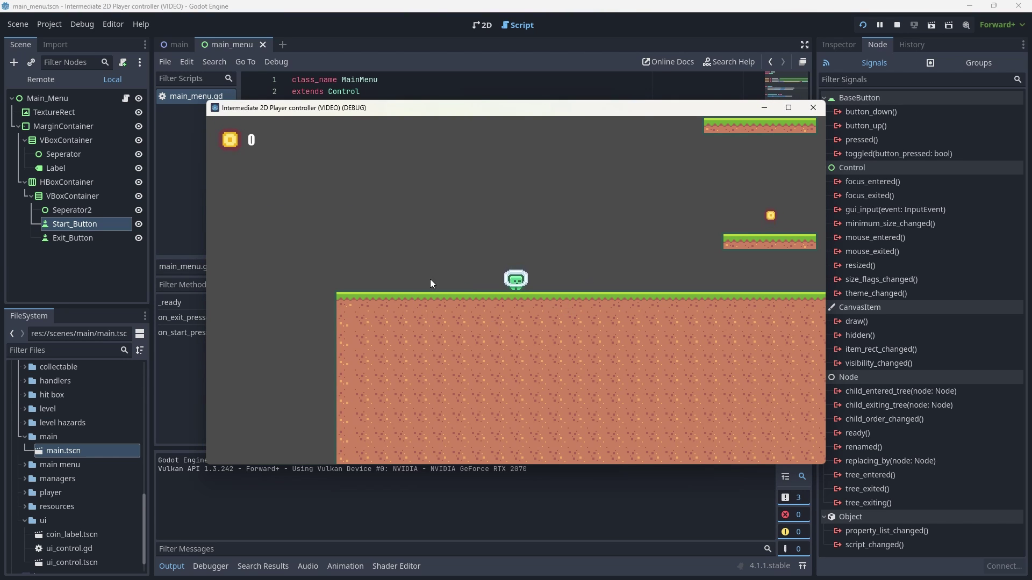
pyautogui.press('Right')
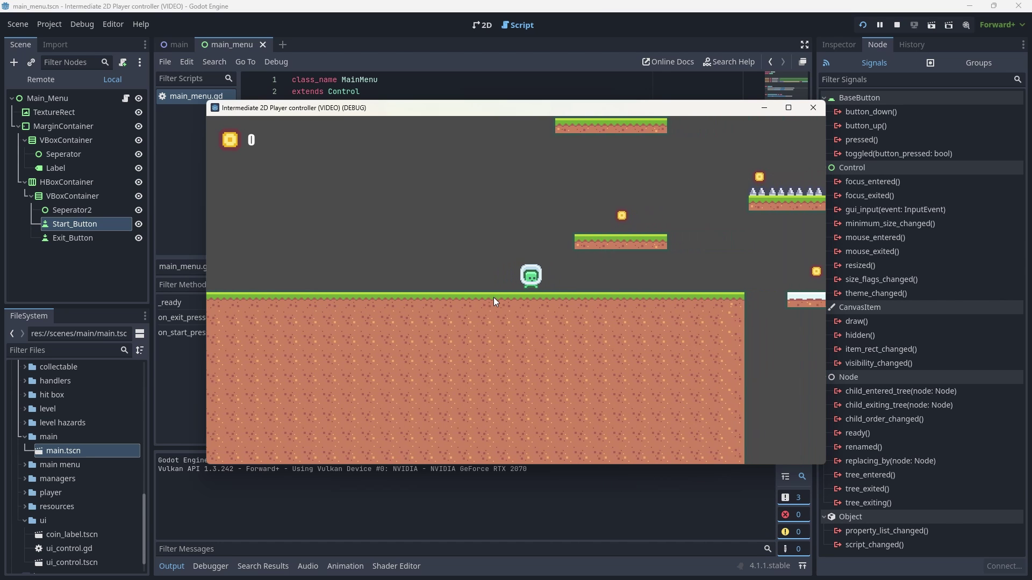
pyautogui.press('Right')
pyautogui.press('space')
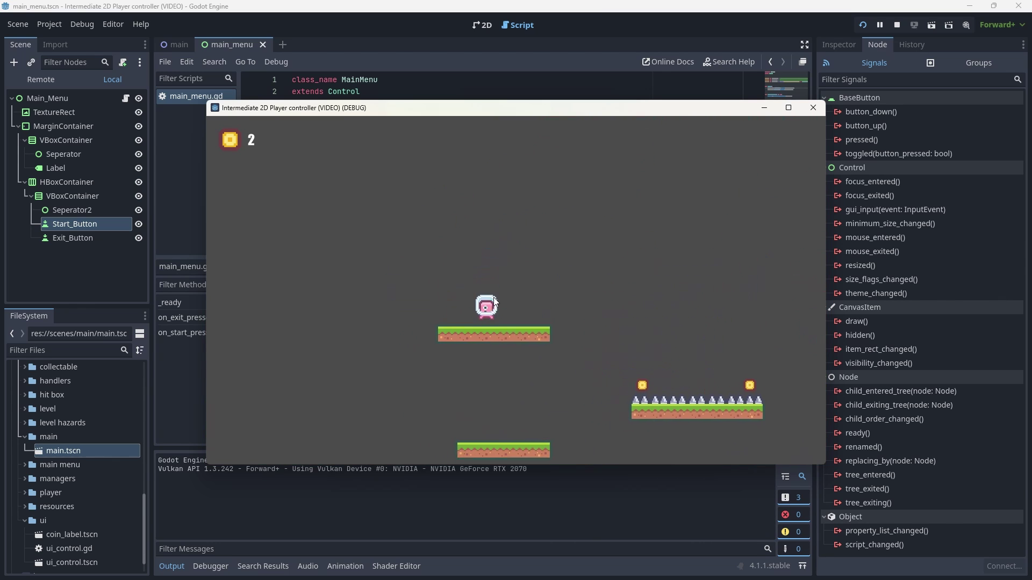
pyautogui.press('Right')
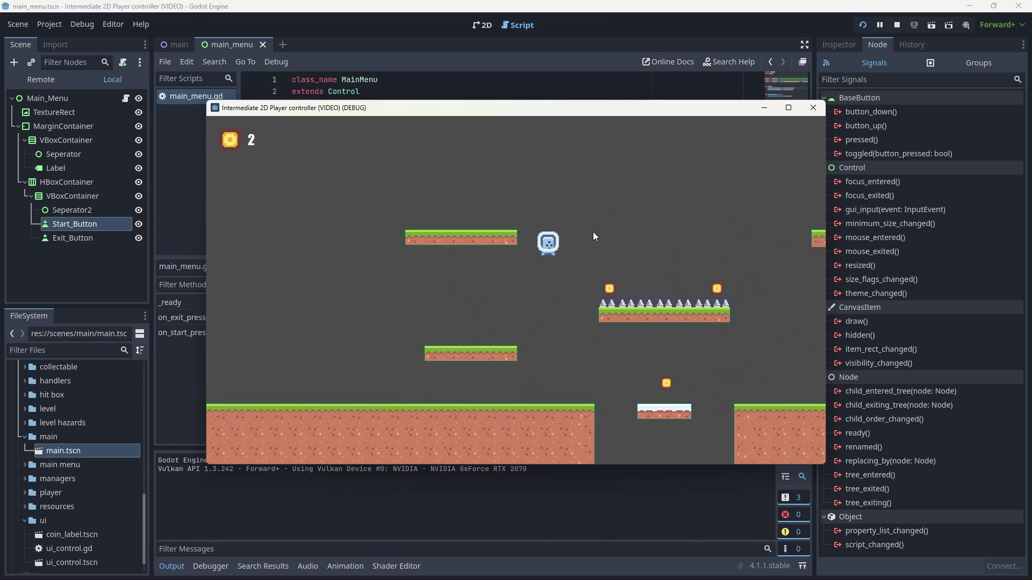
pyautogui.click(813, 107)
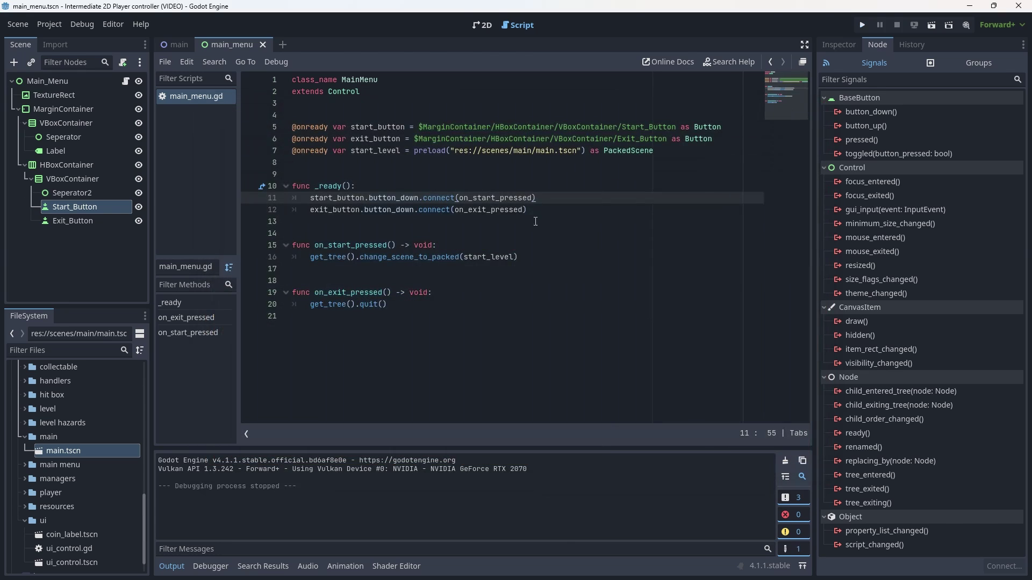
pyautogui.press('Down')
pyautogui.press('Down')
pyautogui.press('Down')
pyautogui.press('Down')
pyautogui.press('Down')
pyautogui.press('Down')
pyautogui.press('Down')
pyautogui.press('Down')
pyautogui.press('Down')
pyautogui.press('Down')
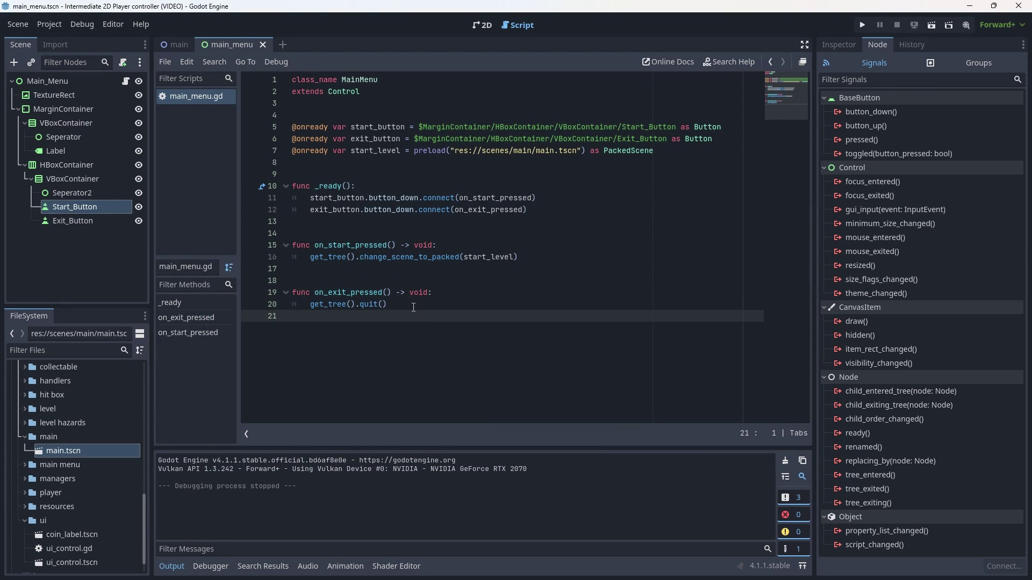
pyautogui.click(409, 302)
pyautogui.moveTo(522, 259); pyautogui.dragTo(311, 257)
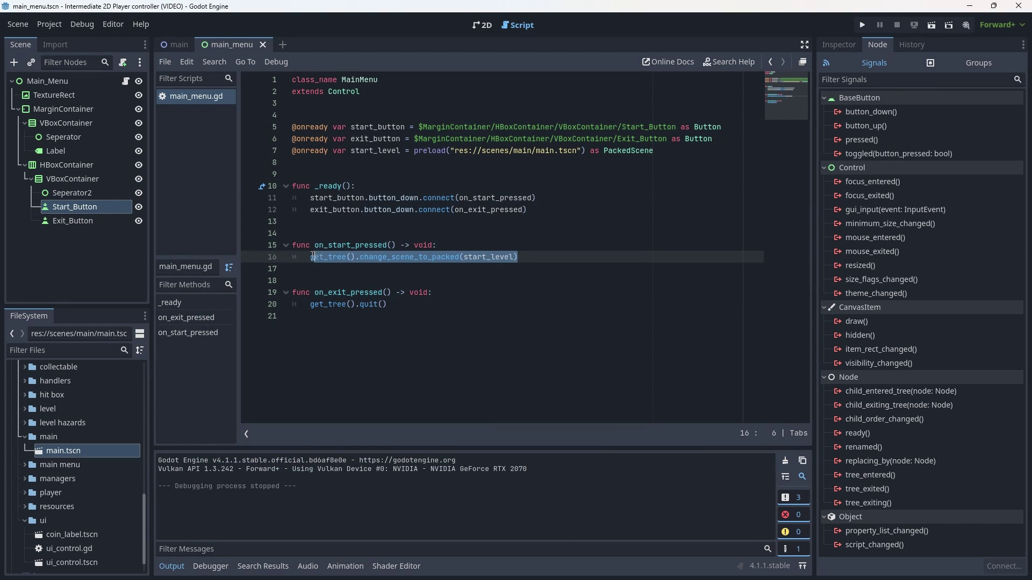
pyautogui.click(369, 268)
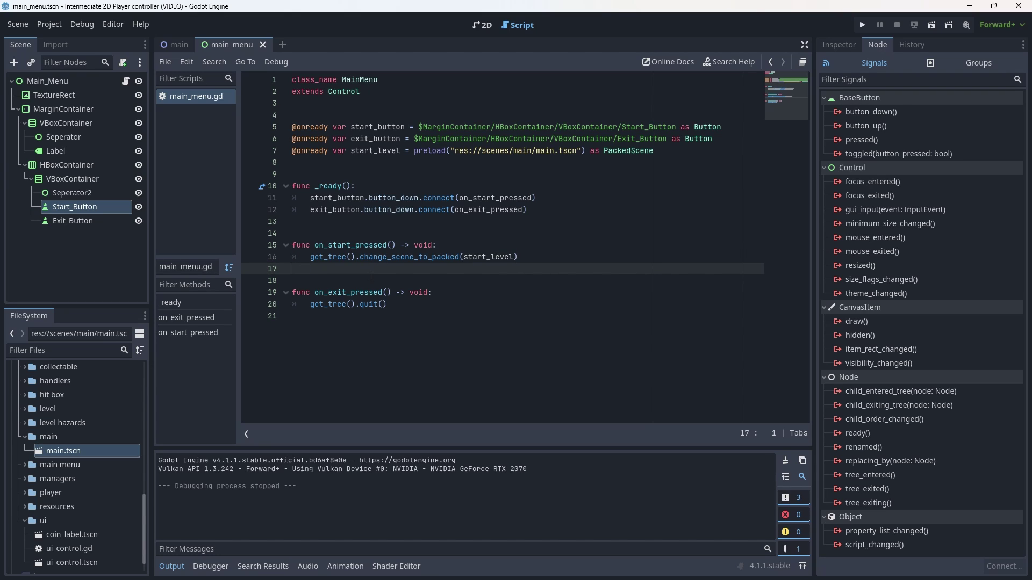